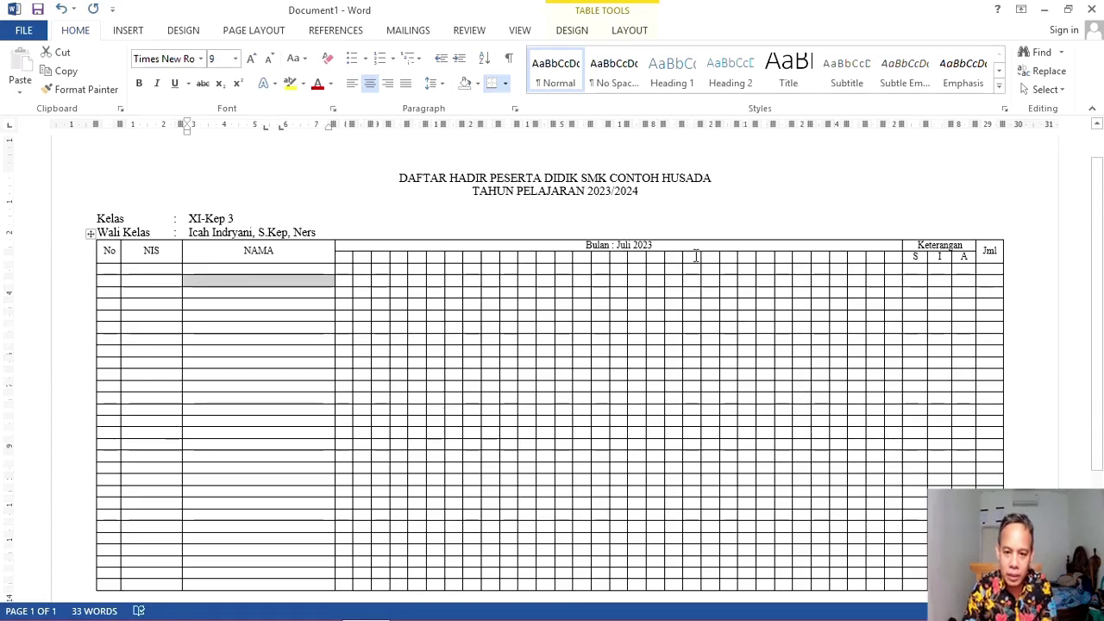
# Drag the example sheet's header row border to make the month header row taller
pyautogui.moveTo(691, 252); pyautogui.dragTo(691, 251)
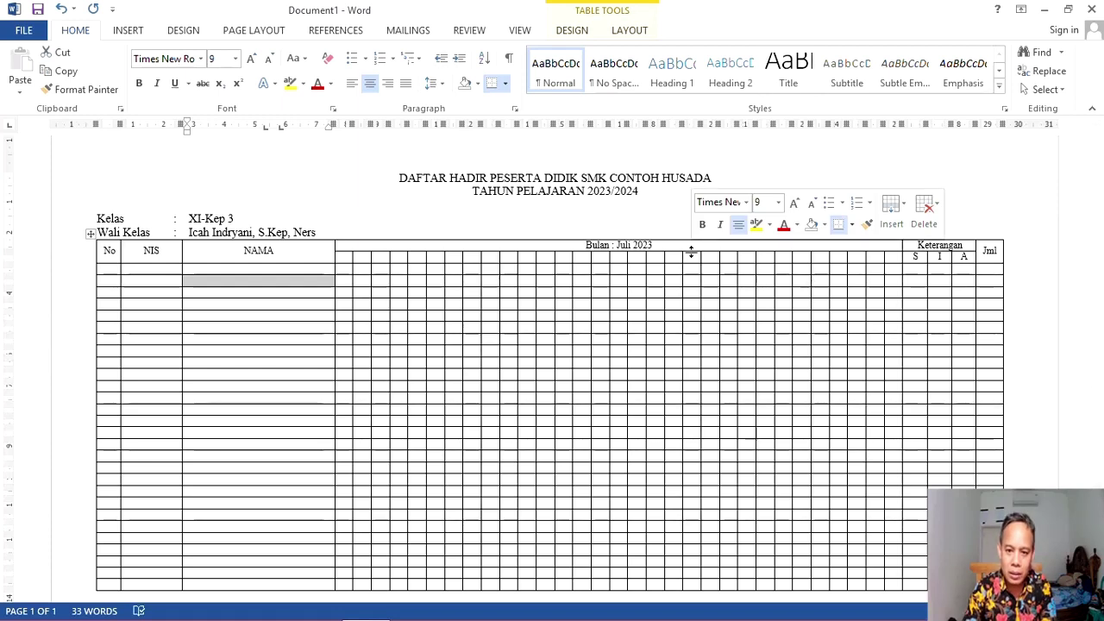
pyautogui.moveTo(691, 251); pyautogui.dragTo(675, 276)
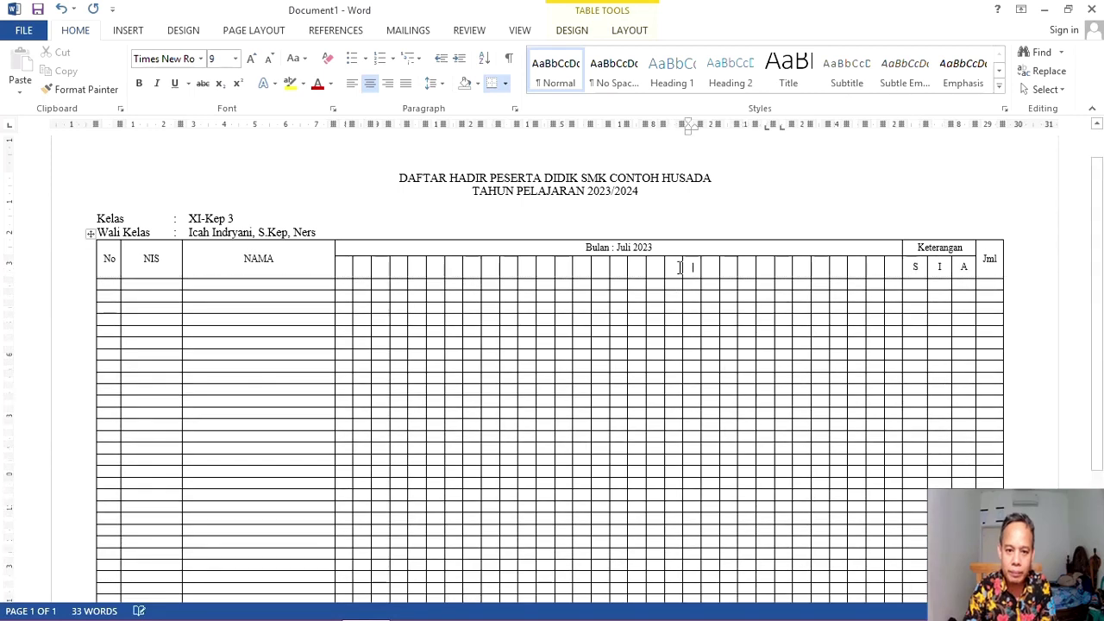
pyautogui.moveTo(680, 259); pyautogui.dragTo(682, 264)
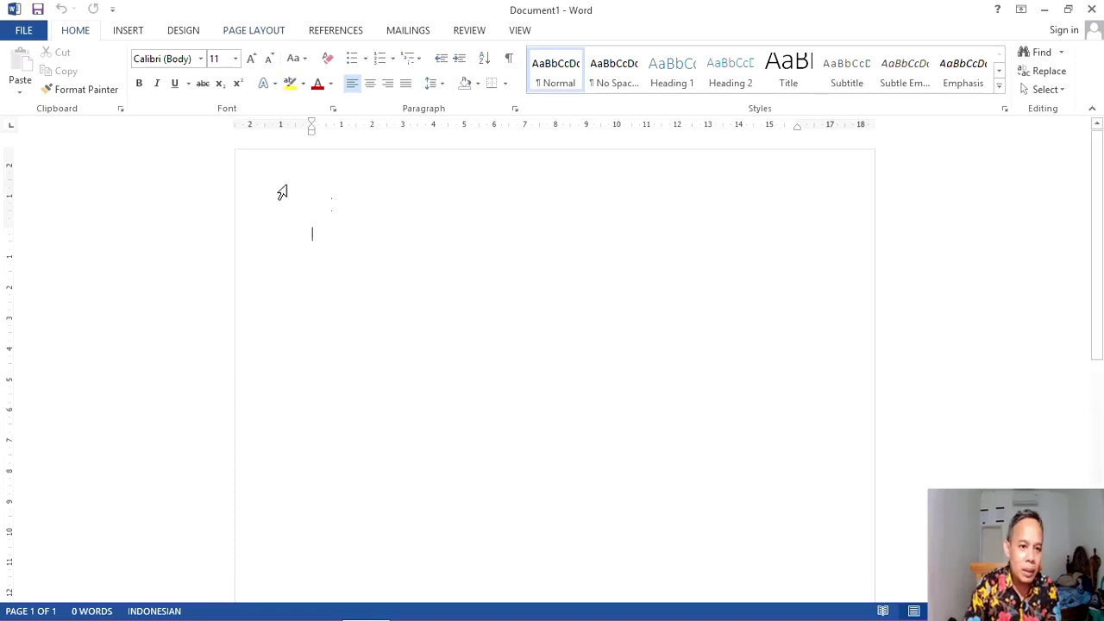
# Change the blank document's paper size from A4 to F4 (21.5 cm wide)
pyautogui.click(274, 33)
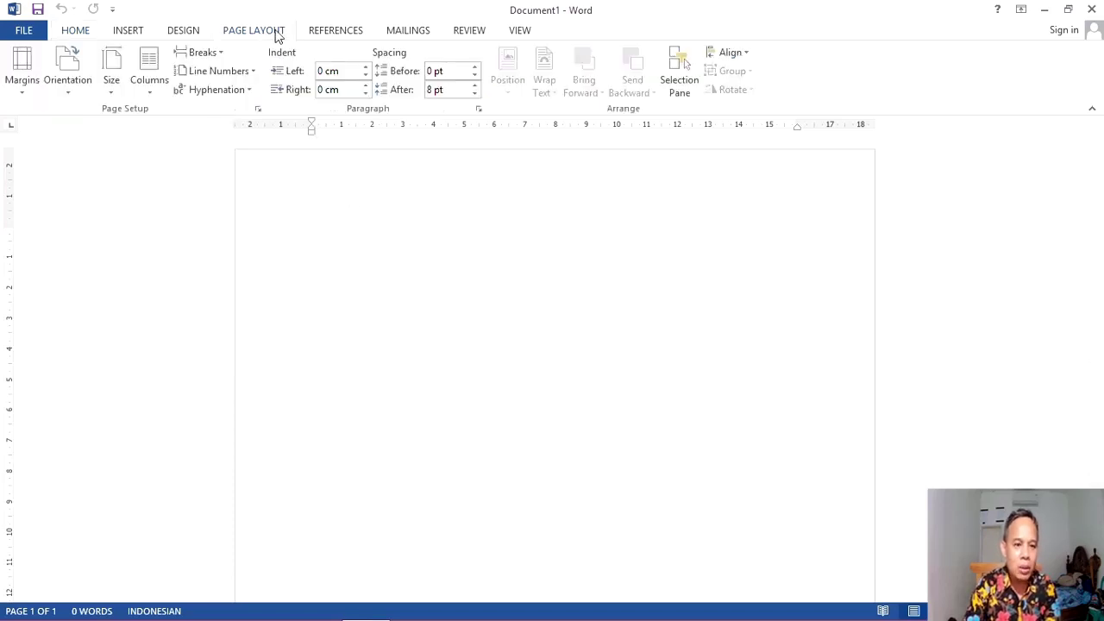
pyautogui.click(113, 91)
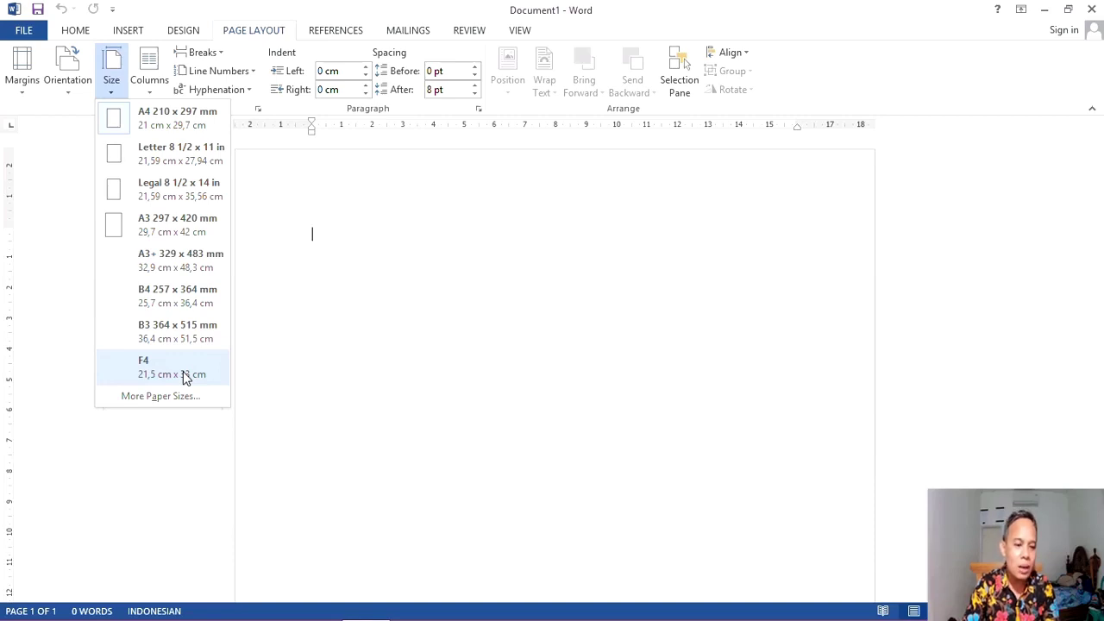
pyautogui.click(185, 378)
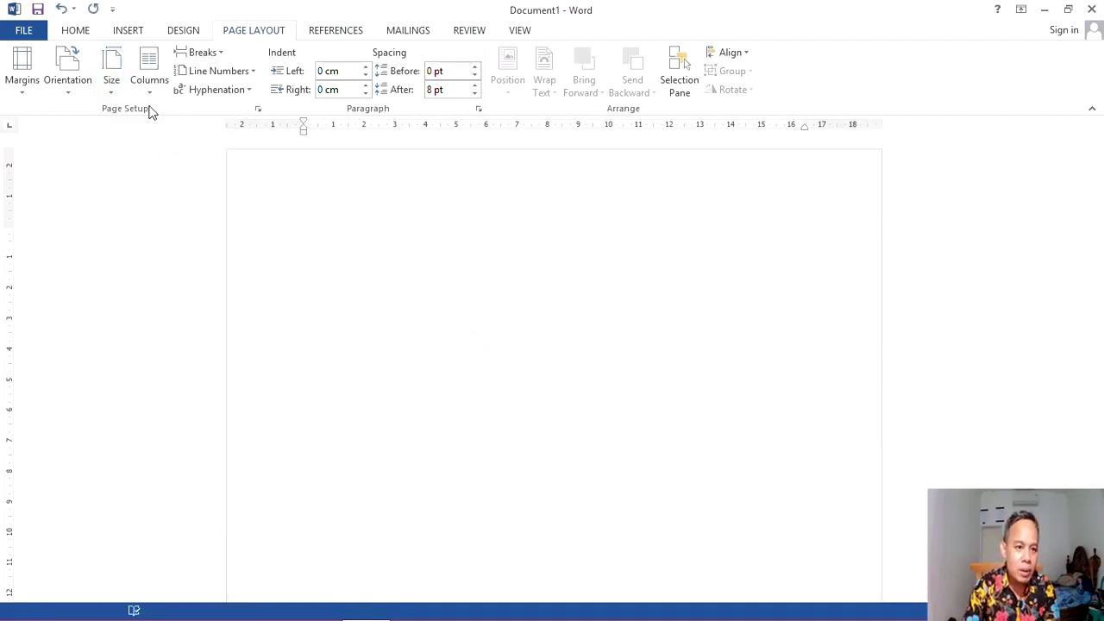
# In Page Setup, lower the top margin to 1,5 cm and the left margin to 2 cm
pyautogui.click(258, 110)
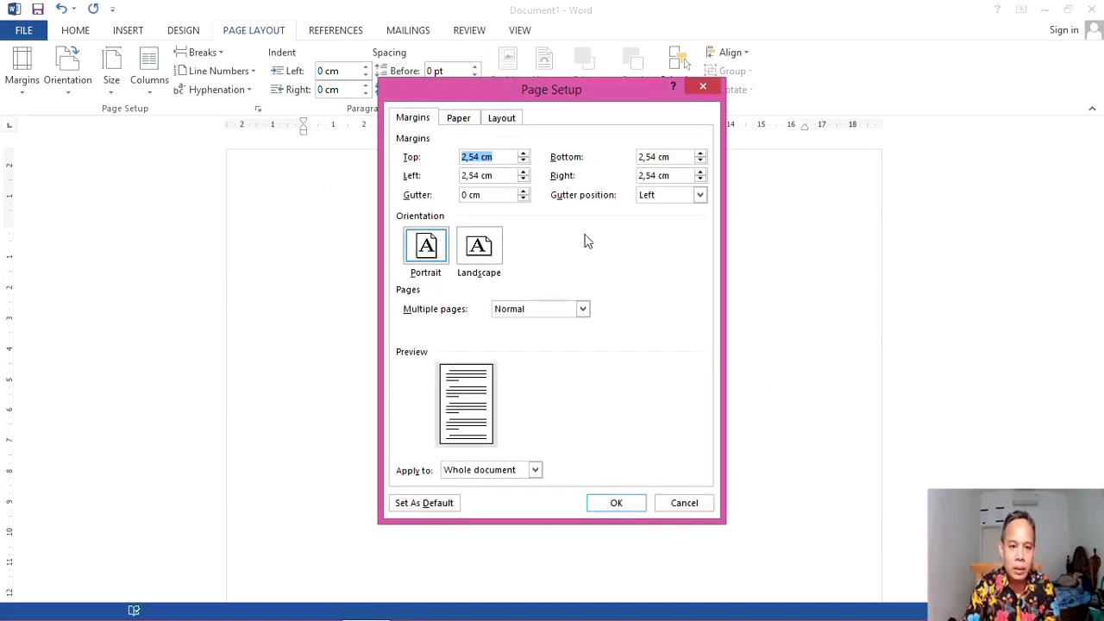
pyautogui.click(522, 162)
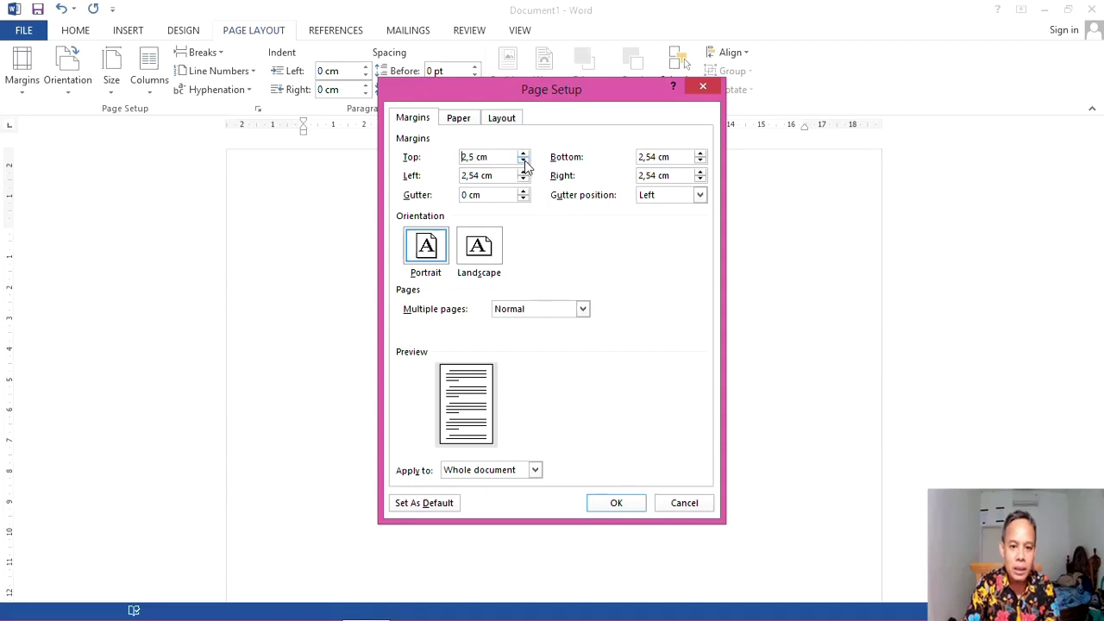
pyautogui.click(523, 163)
pyautogui.click(522, 162)
pyautogui.click(523, 161)
pyautogui.click(523, 161)
pyautogui.click(522, 161)
pyautogui.click(523, 161)
pyautogui.click(522, 161)
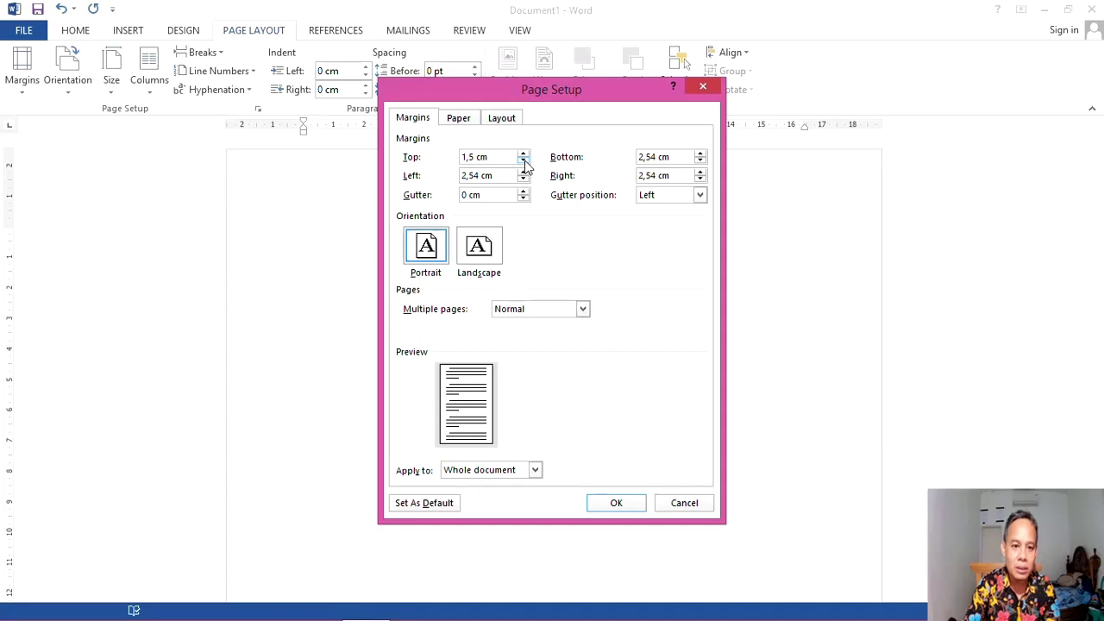
pyautogui.press('Tab')
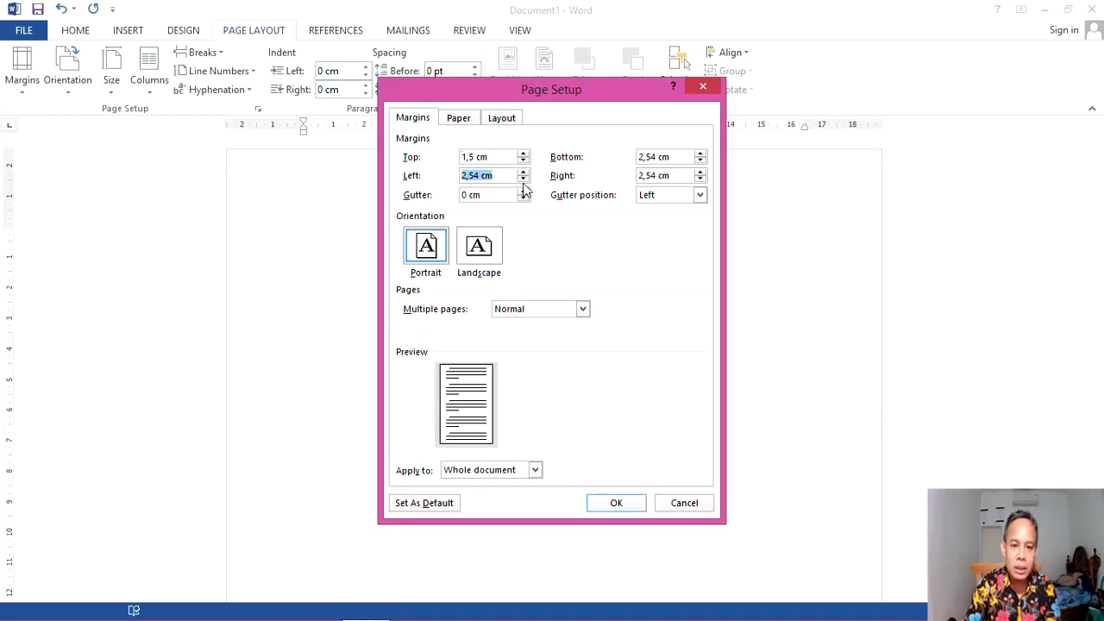
pyautogui.click(524, 181)
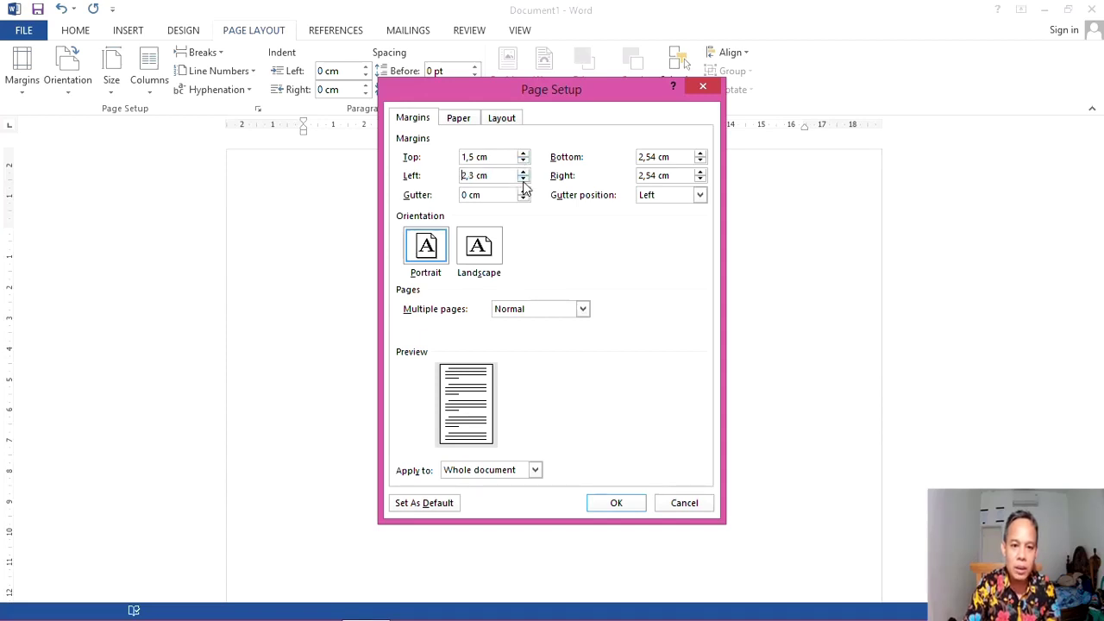
pyautogui.click(523, 180)
pyautogui.click(523, 179)
pyautogui.click(523, 179)
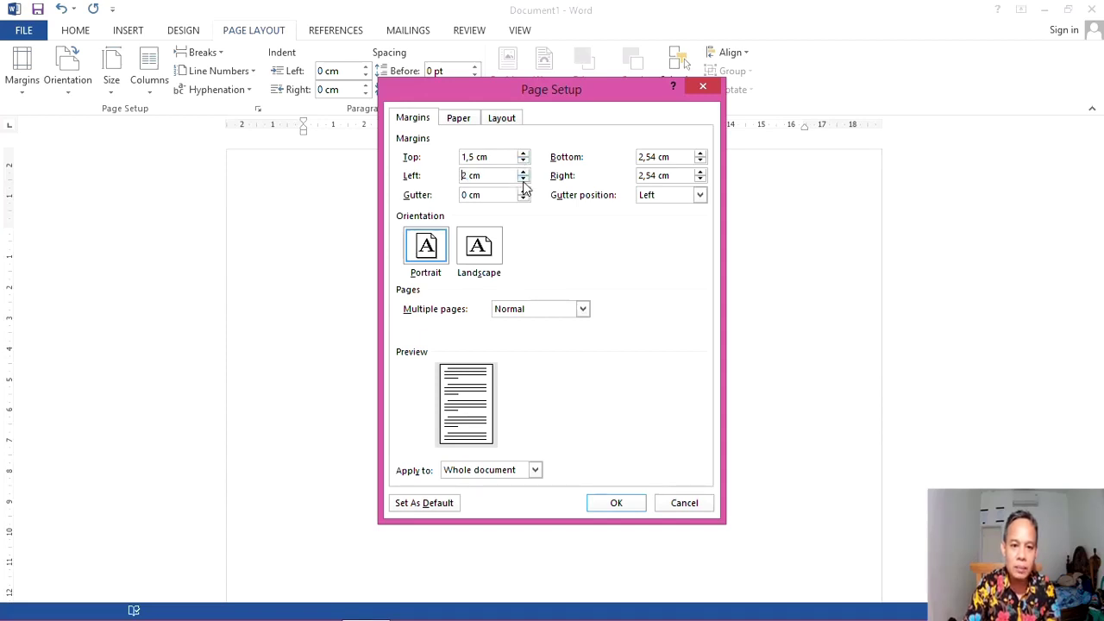
# Lower the bottom margin to 1,5 cm and right to 2 cm, switch to Landscape, and apply
pyautogui.click(700, 160)
pyautogui.click(700, 160)
pyautogui.click(700, 161)
pyautogui.click(700, 160)
pyautogui.click(701, 160)
pyautogui.click(700, 160)
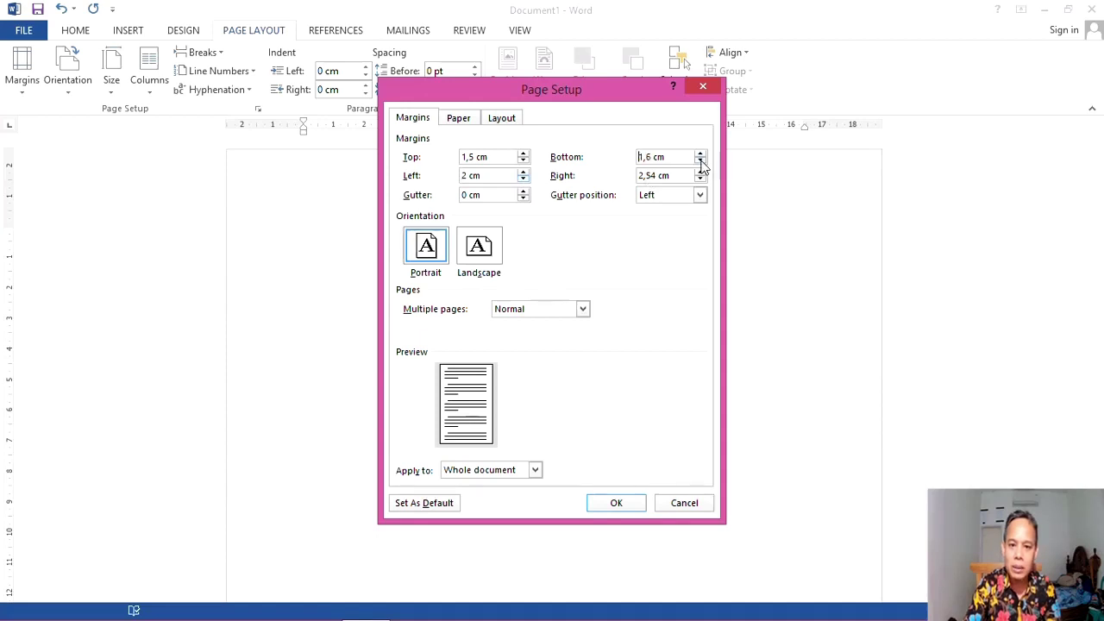
pyautogui.click(701, 179)
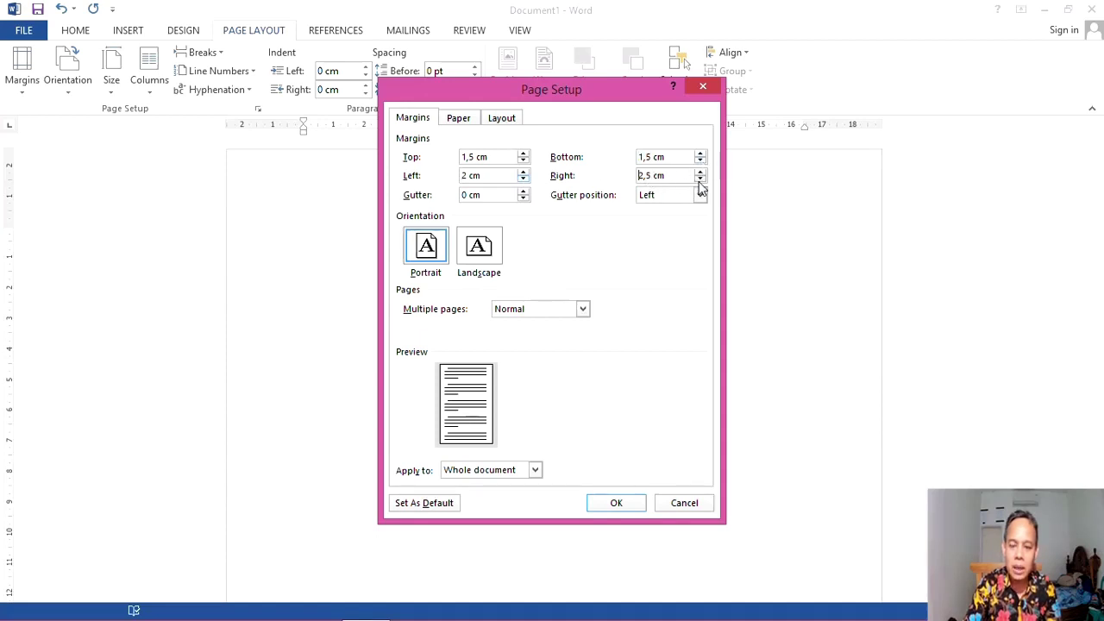
pyautogui.click(699, 180)
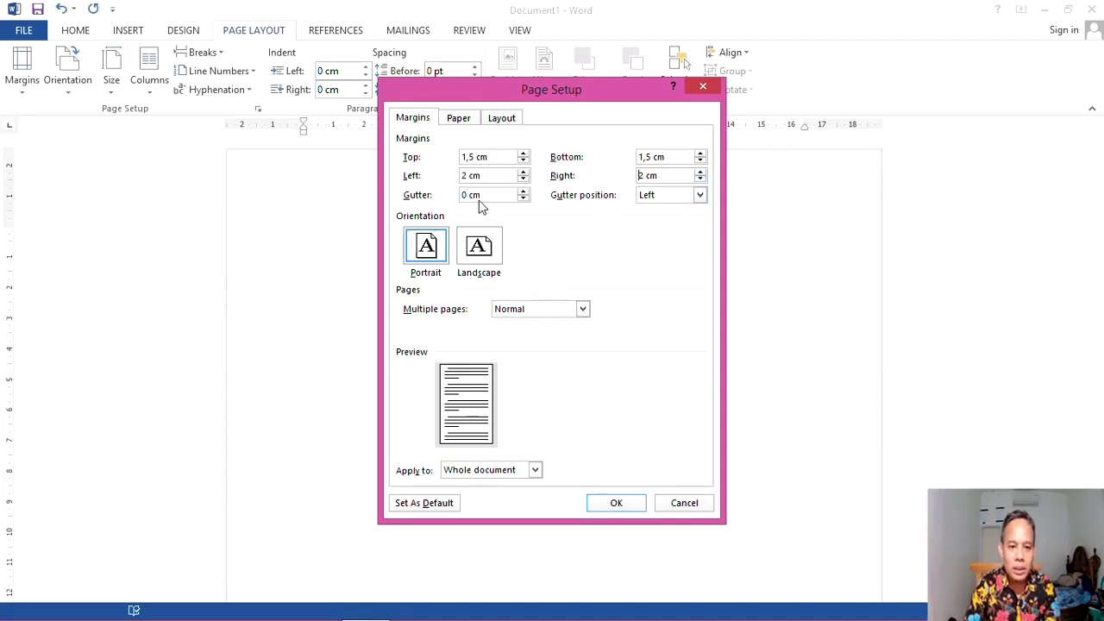
pyautogui.click(496, 259)
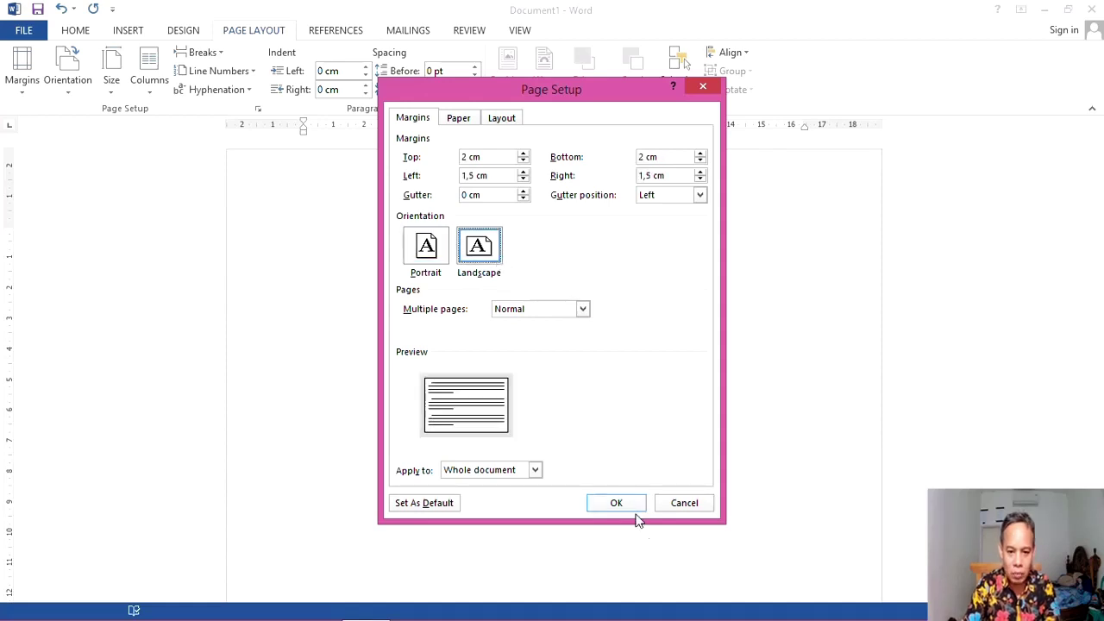
pyautogui.press('Return')
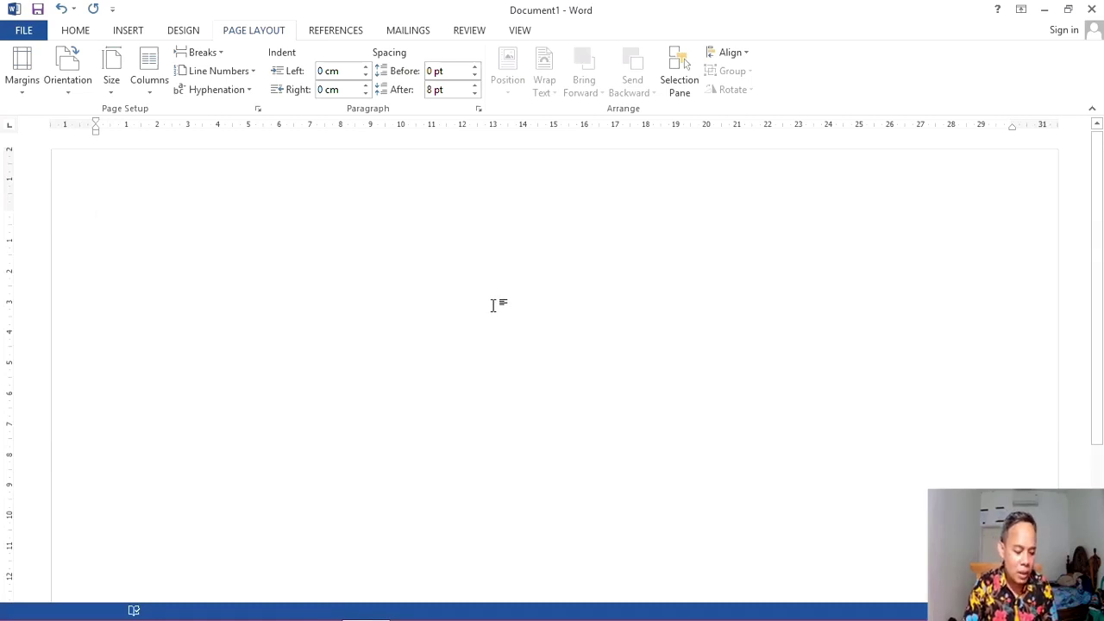
# Select the whole document and set paragraph spacing to 0 pt after with Single line spacing
pyautogui.hotkey('ctrl', 'a')
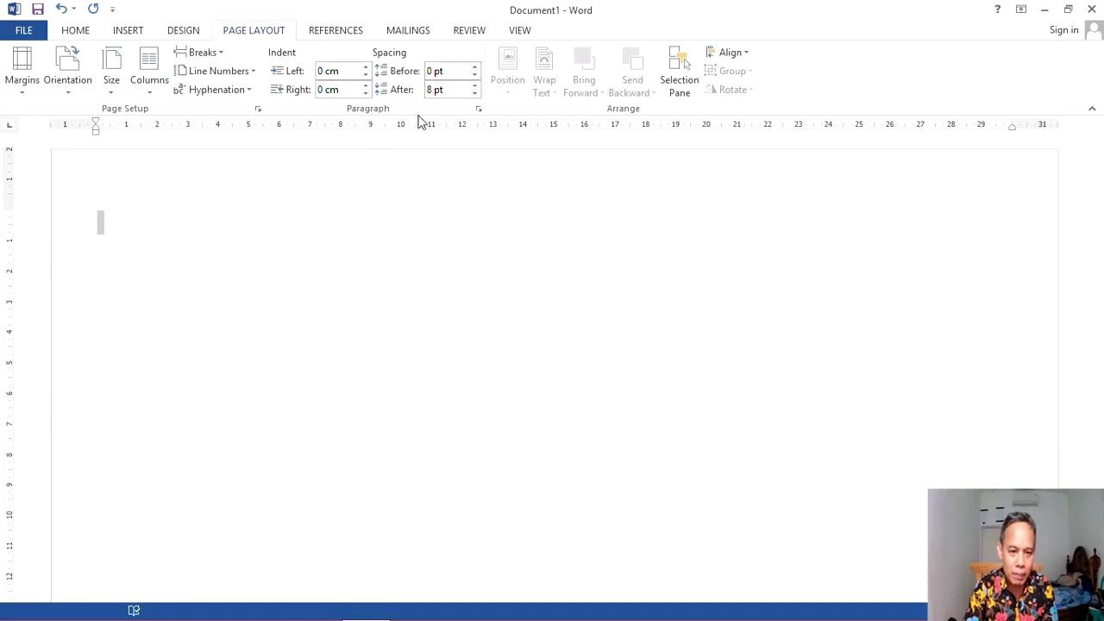
pyautogui.click(479, 112)
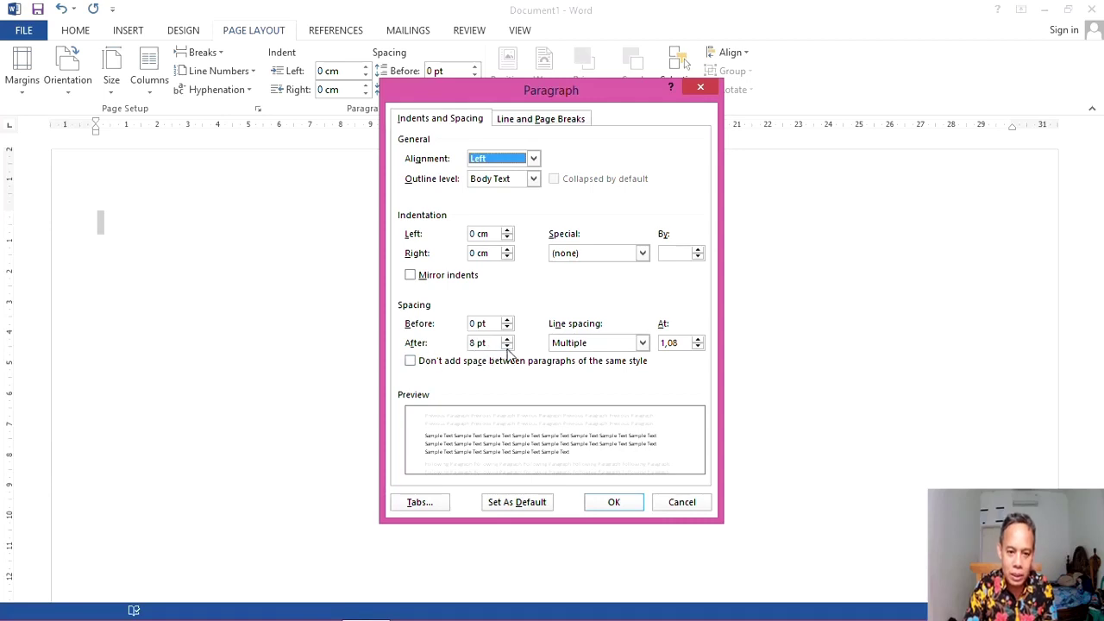
pyautogui.click(508, 346)
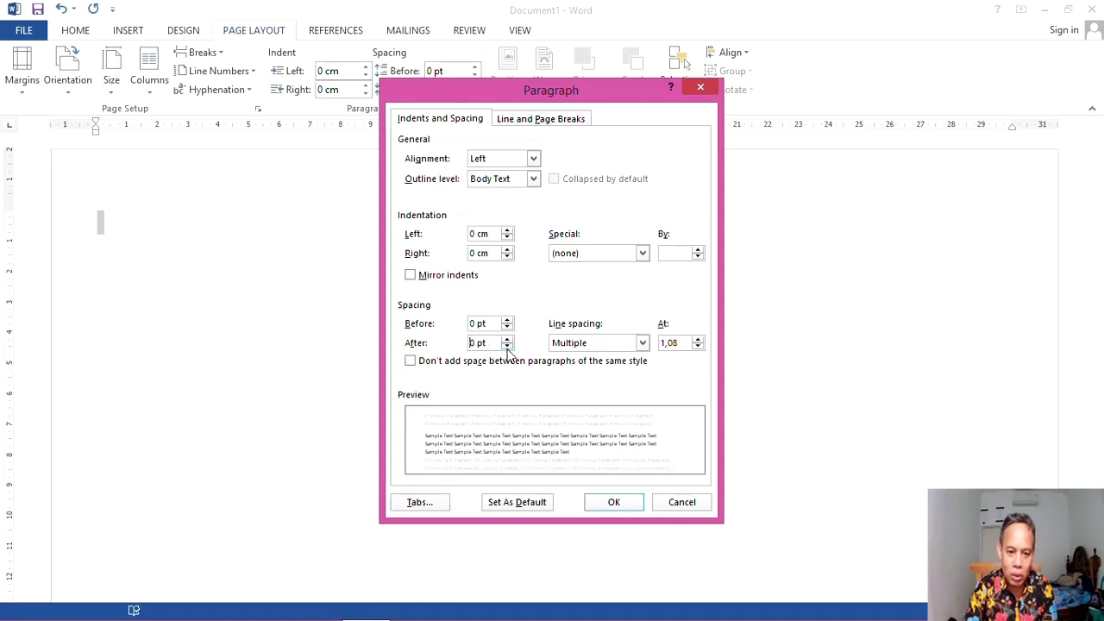
pyautogui.click(595, 346)
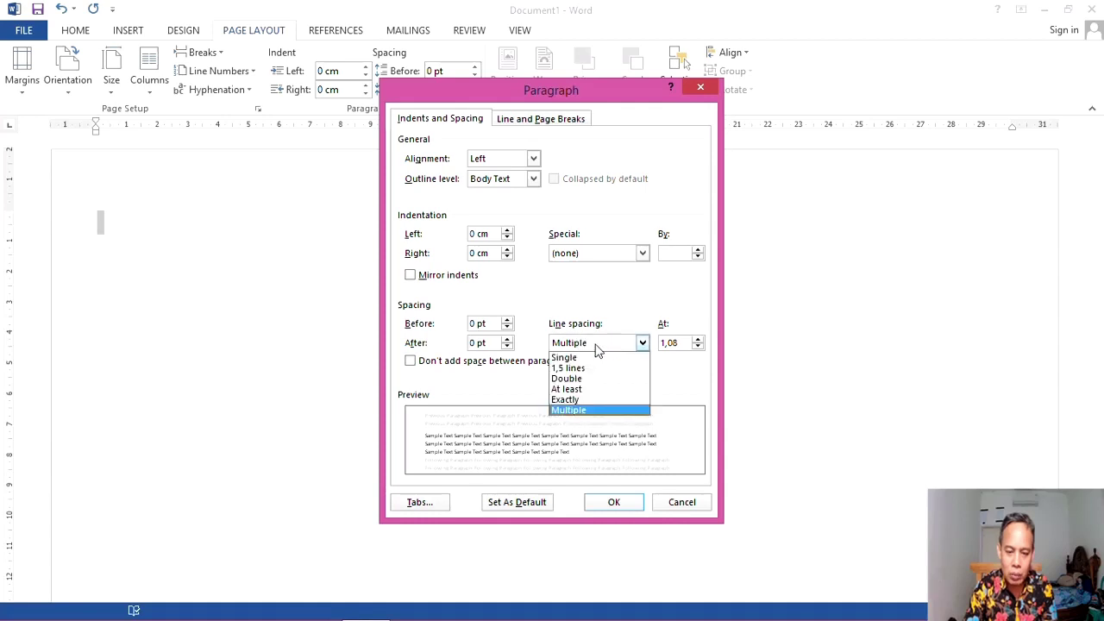
pyautogui.click(574, 358)
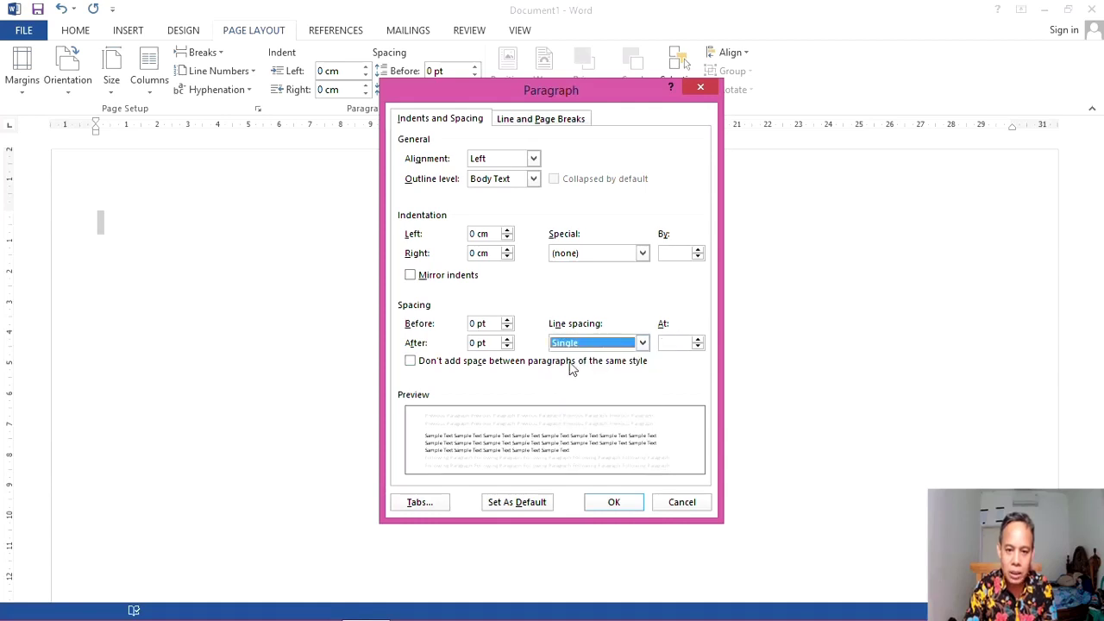
pyautogui.click(614, 503)
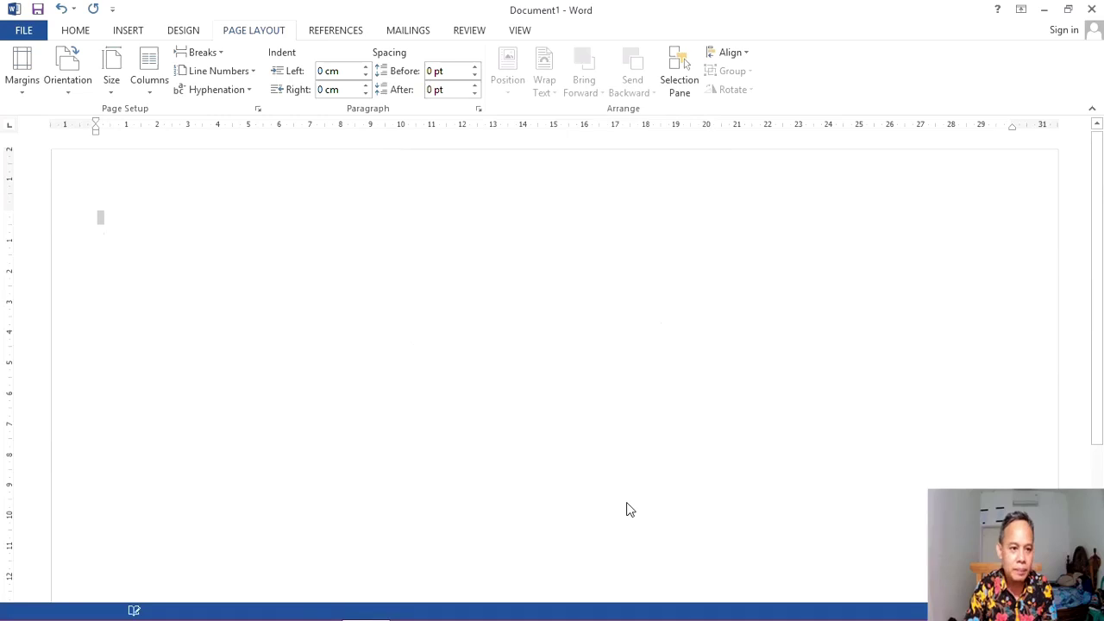
pyautogui.click(76, 30)
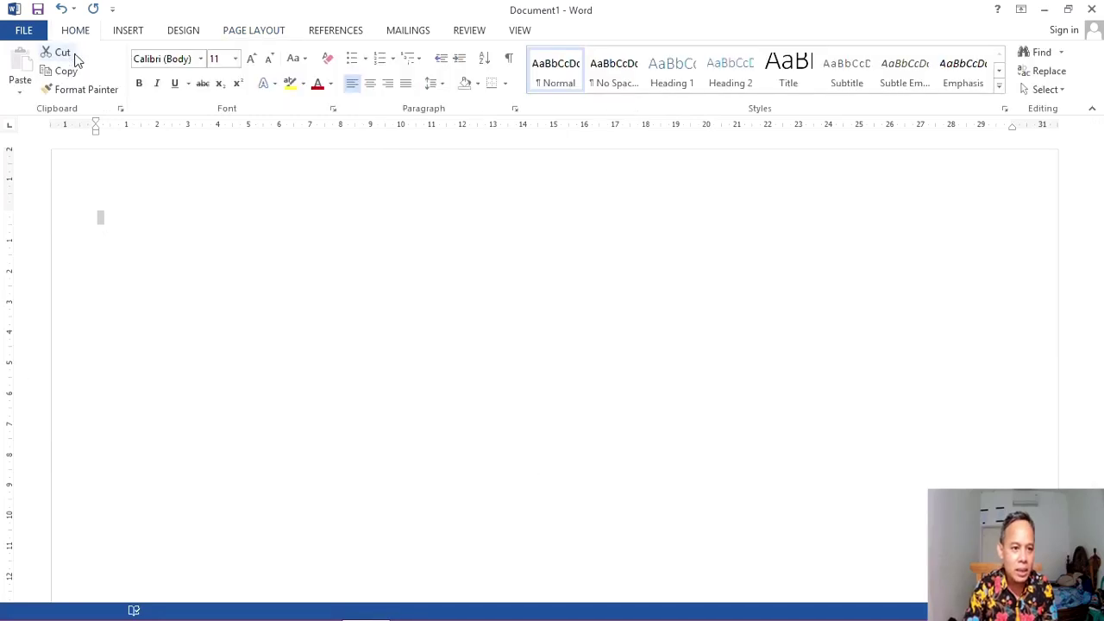
# Set the font to Times New Roman and center the title paragraph
pyautogui.click(171, 59)
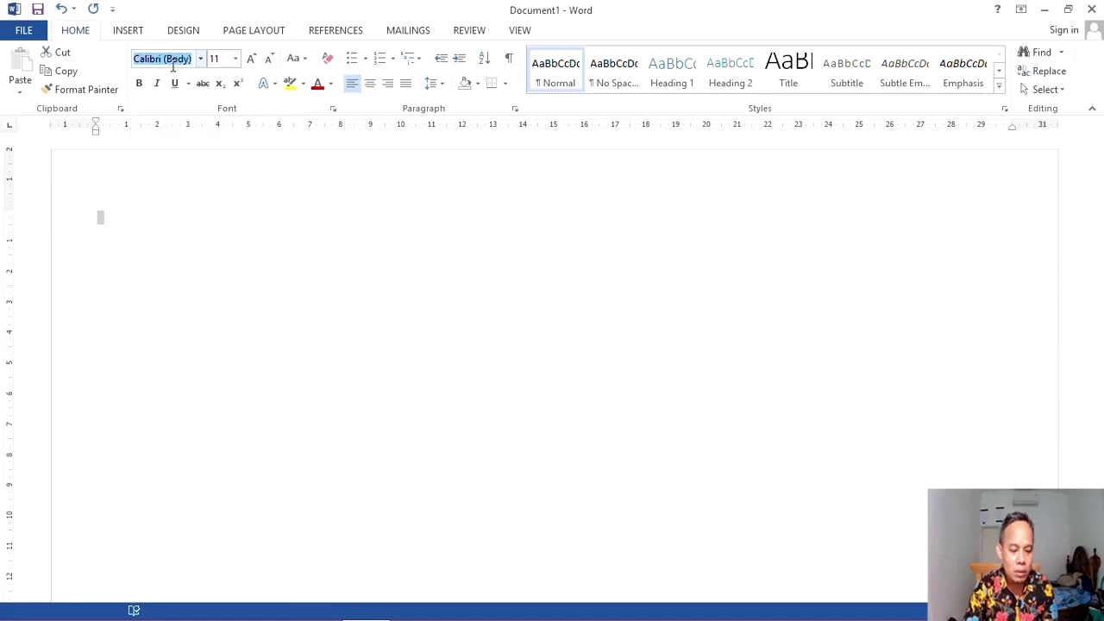
pyautogui.write('Times New Ro')
pyautogui.press('Return')
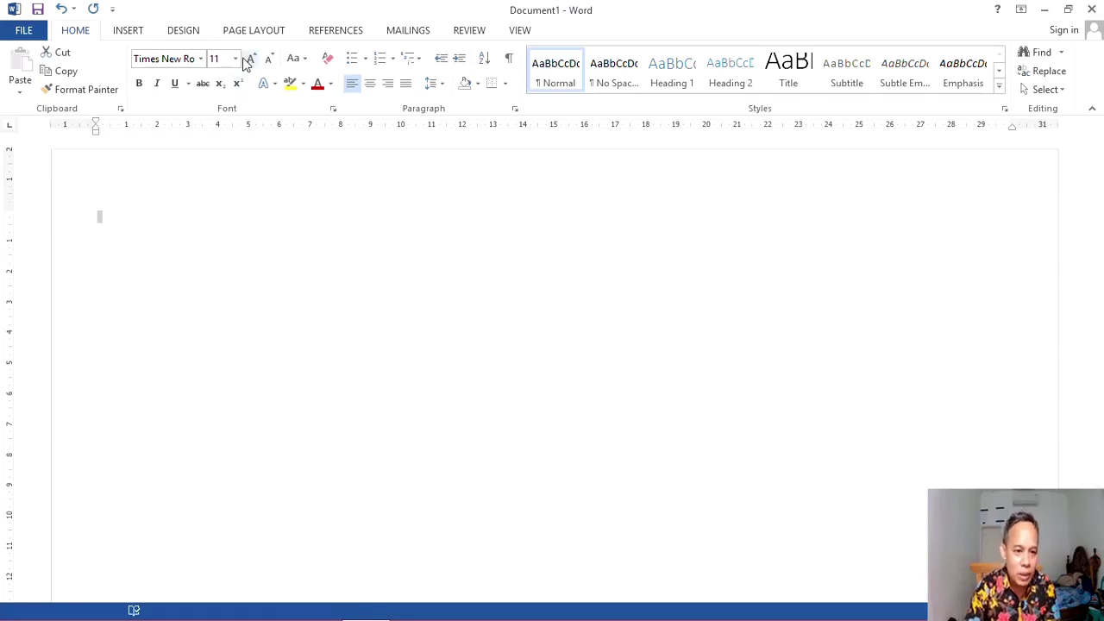
pyautogui.click(285, 230)
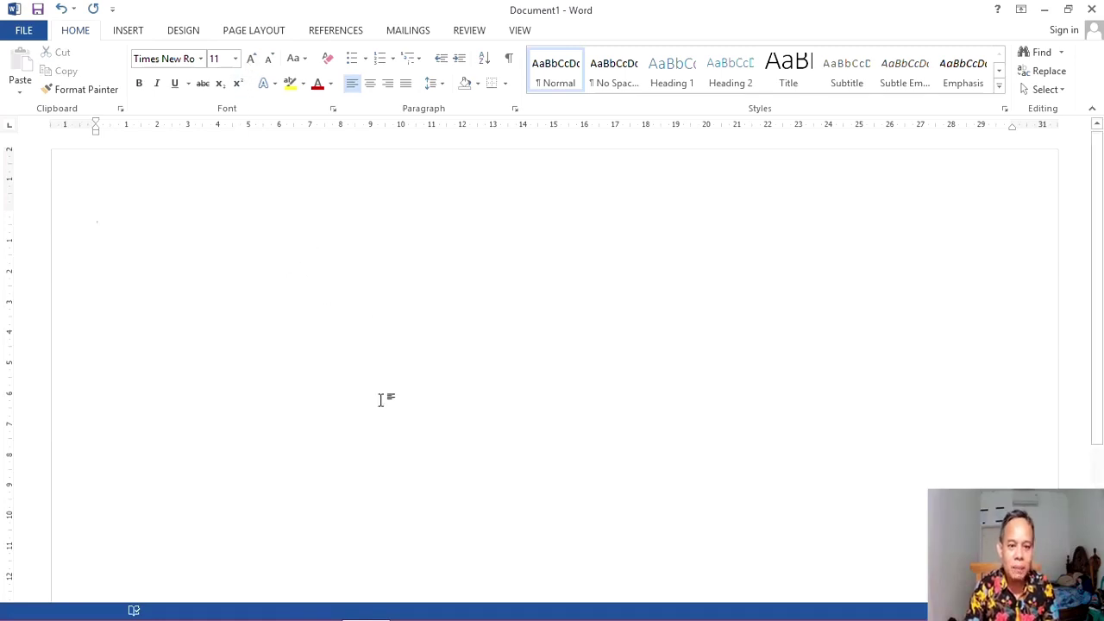
pyautogui.click(370, 83)
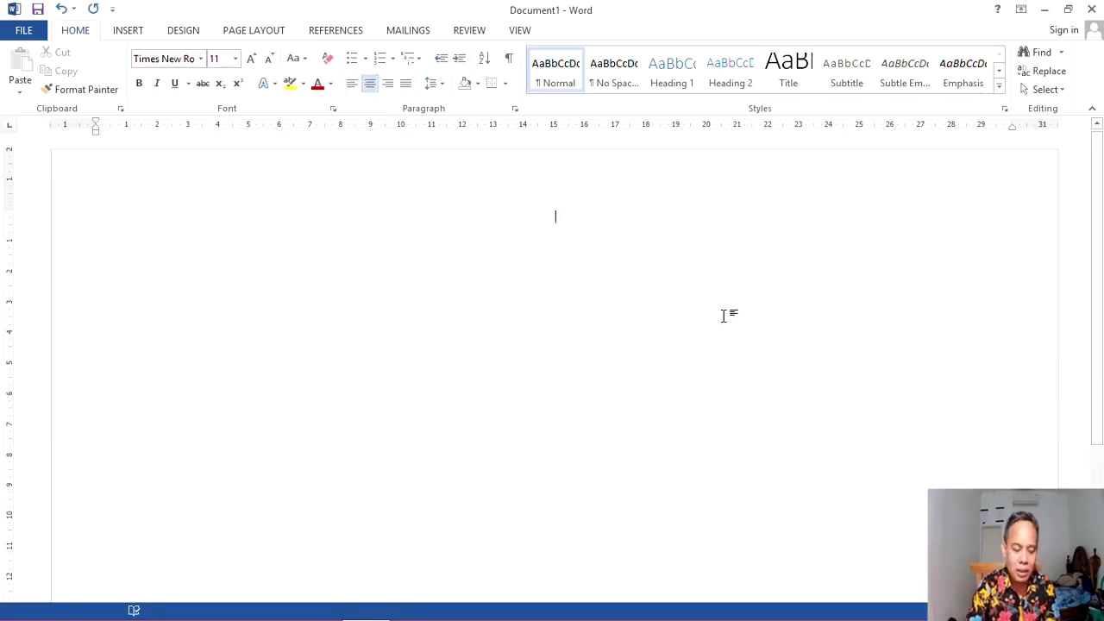
# Type 'DAFTAR HADIR PESERTA DIDIK SMK CONTOH HUSADA' and 'TAHUN PELAJARAN 2023/2024' as the title lines
pyautogui.write('a')
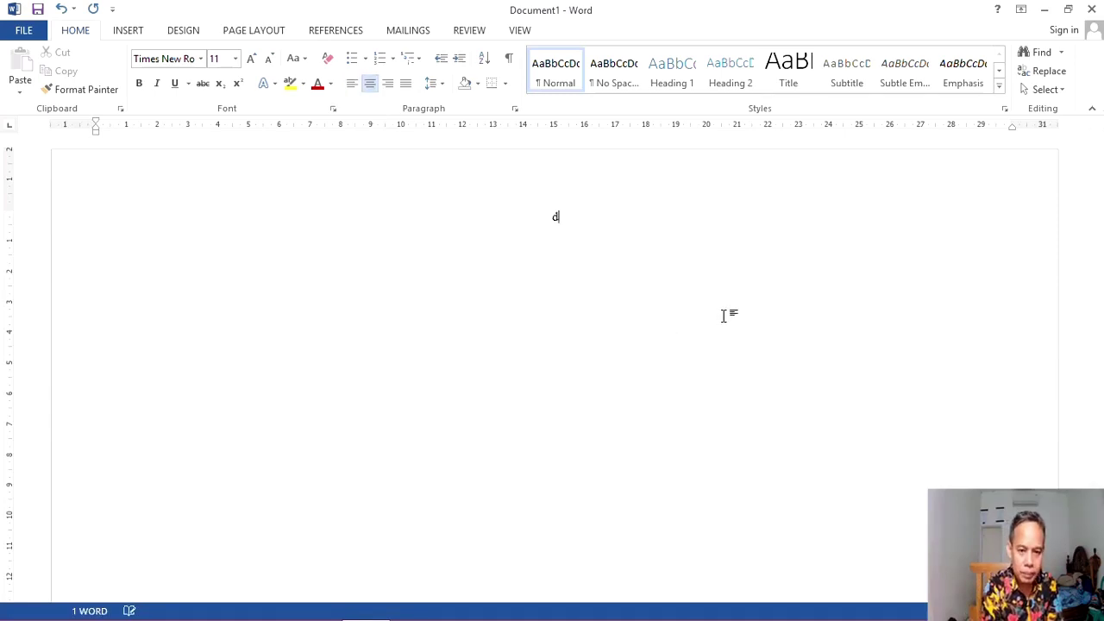
pyautogui.press('BackSpace')
pyautogui.write('DAFTAR')
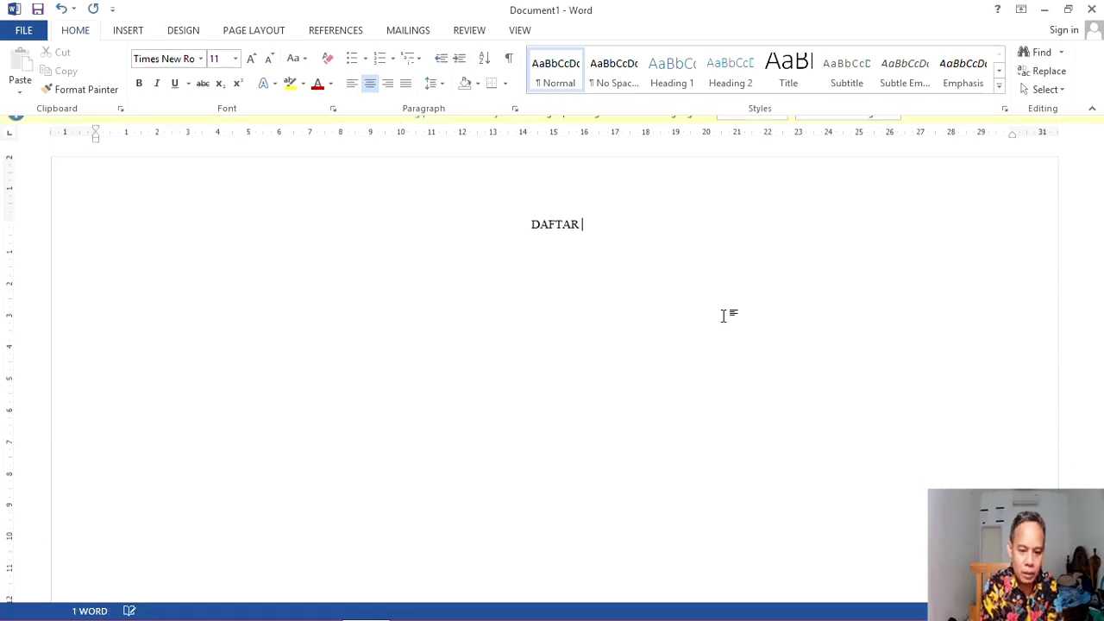
pyautogui.write(' HADIR')
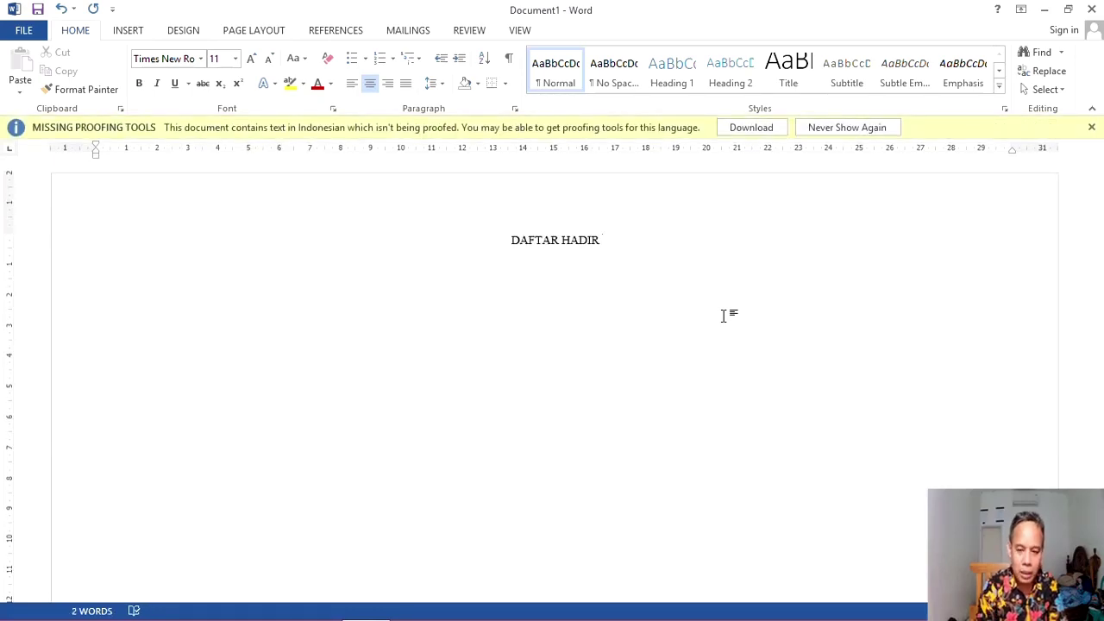
pyautogui.click(1091, 127)
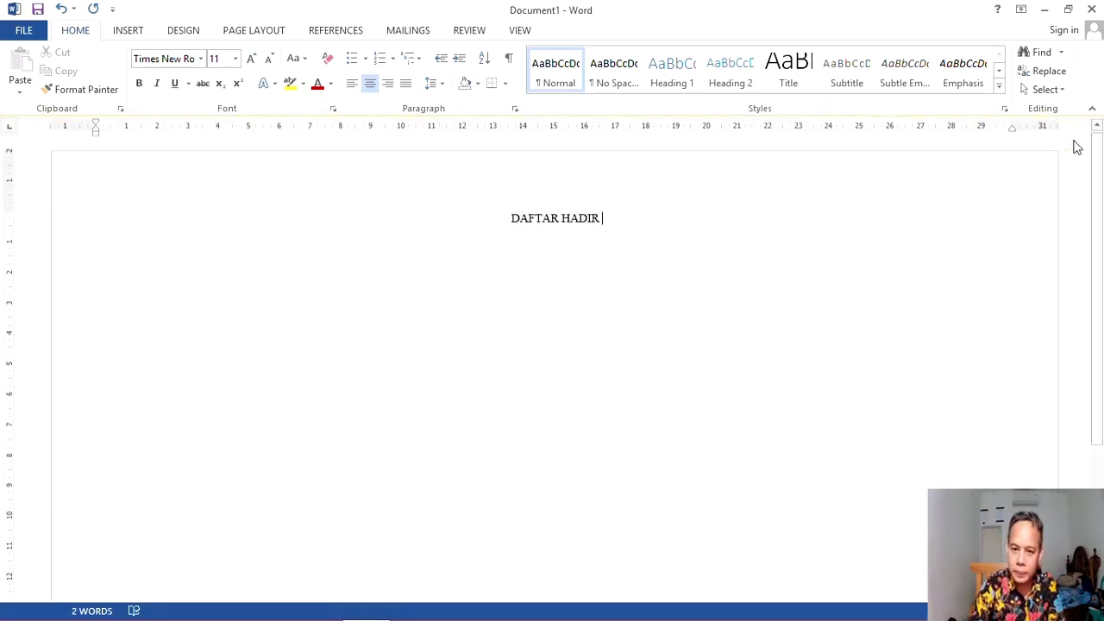
pyautogui.write('PESERTA ')
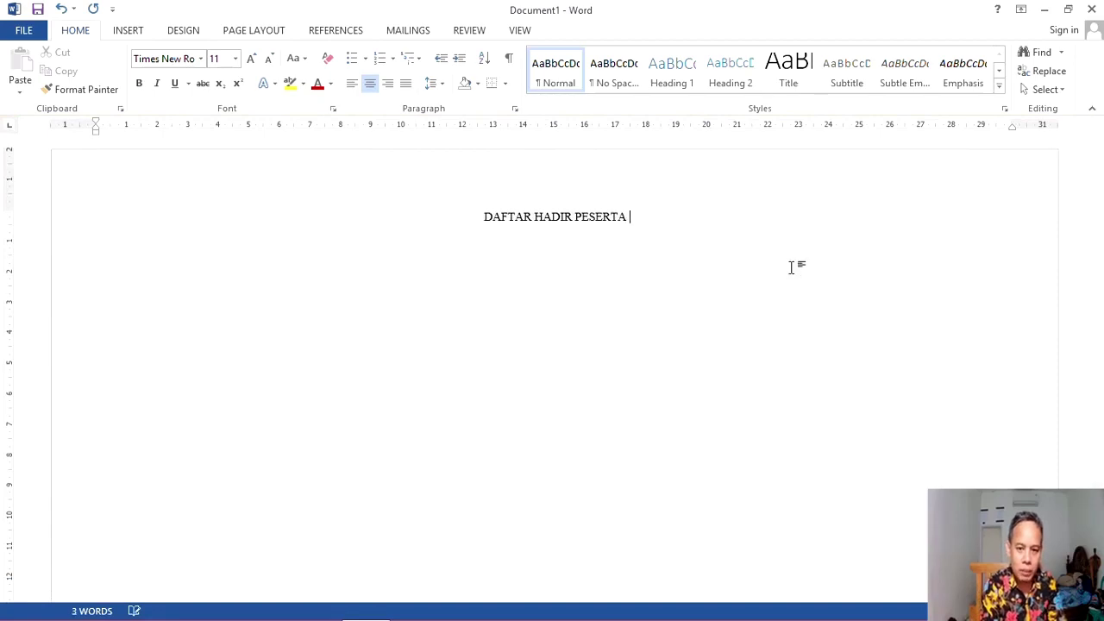
pyautogui.write('DIDIK S')
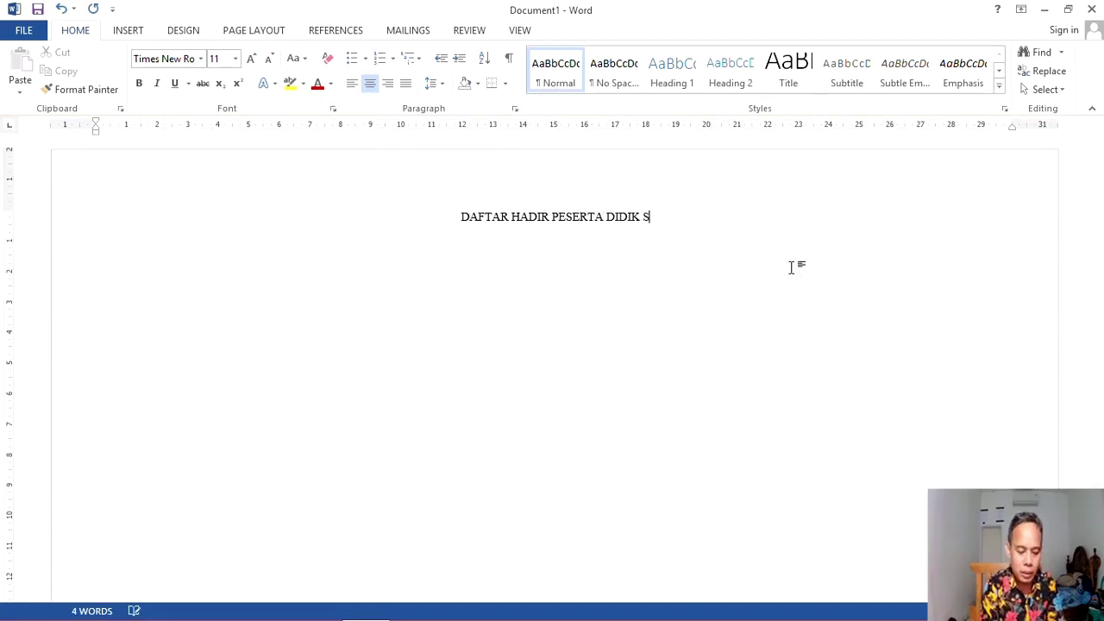
pyautogui.write('MK CONTOH ')
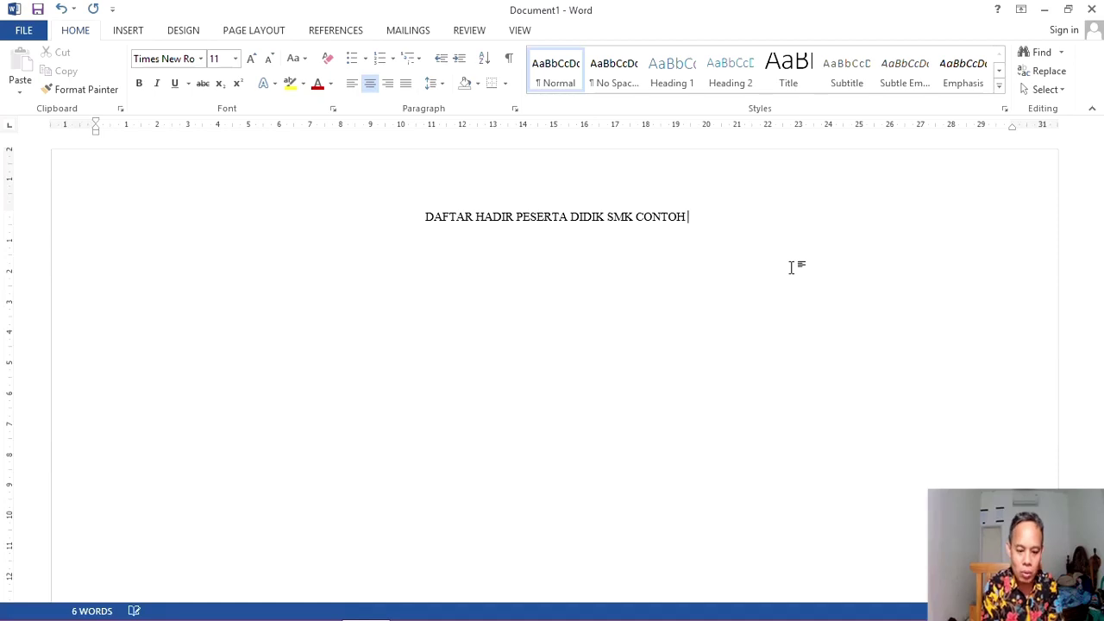
pyautogui.write('HUSADA ')
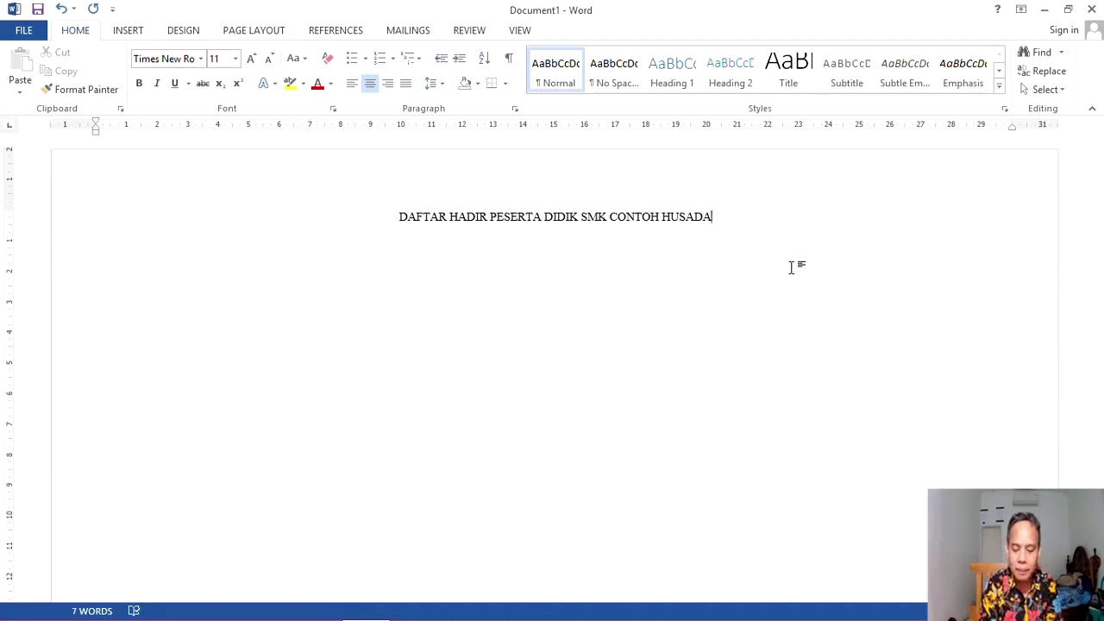
pyautogui.write('TAHUN ')
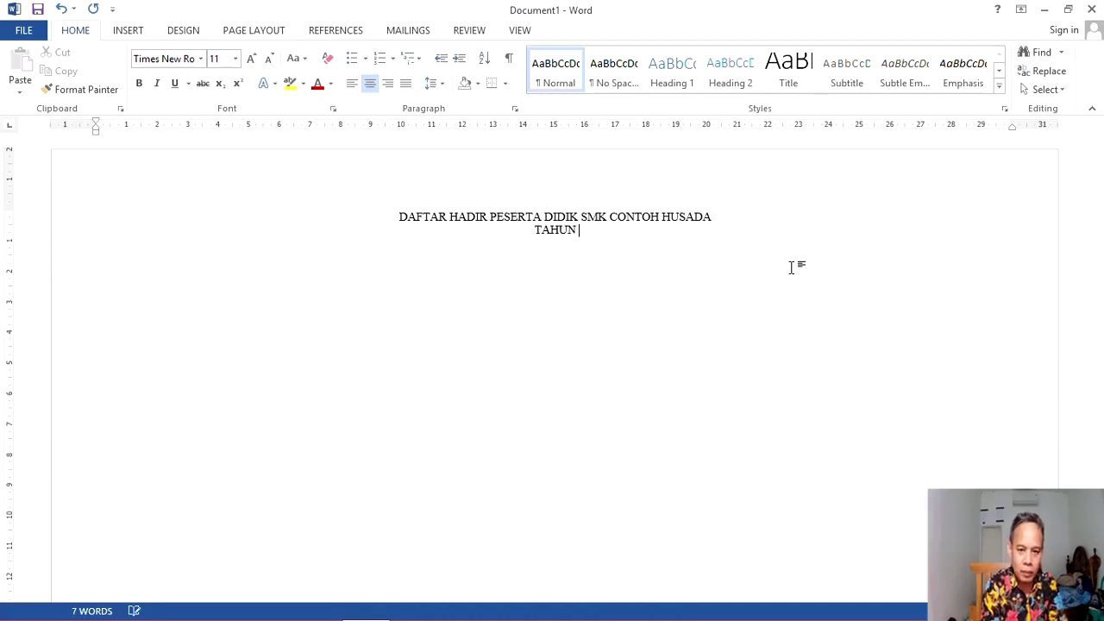
pyautogui.write('PELAJARAN ')
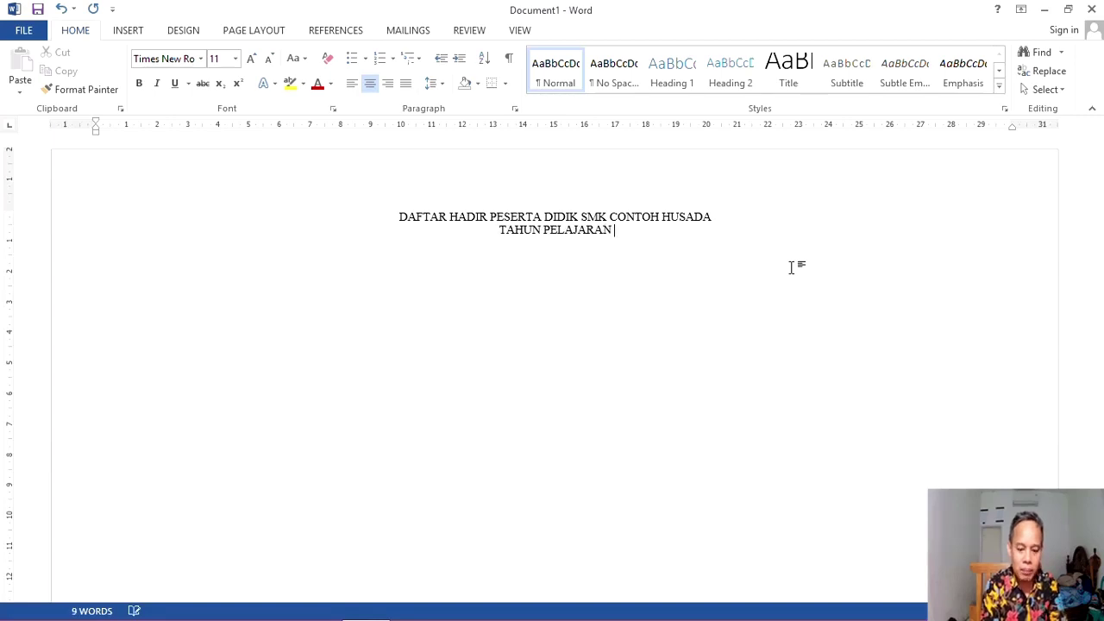
pyautogui.write('2023')
pyautogui.write('/')
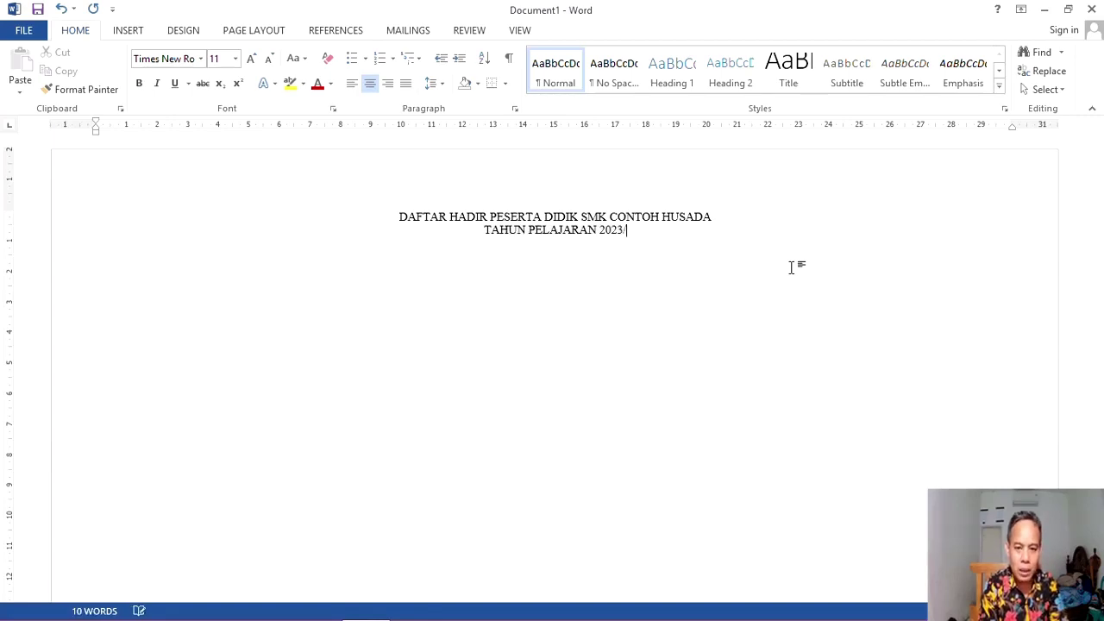
pyautogui.write('2024')
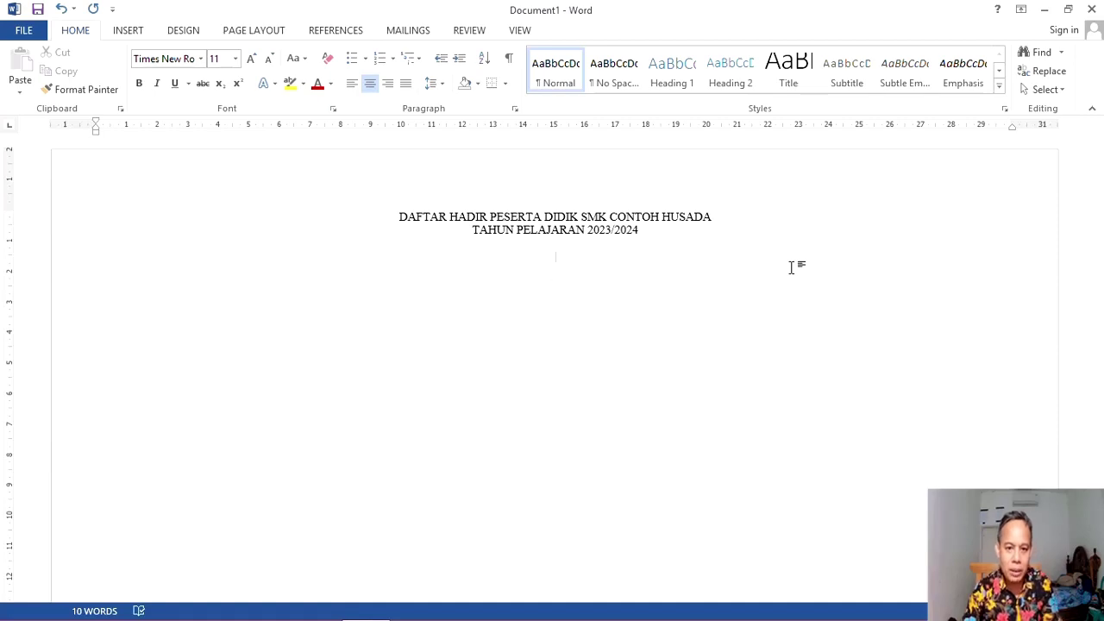
# Type left-aligned 'Kelas : XI-Kep 3' using ruler tab stops, then the Wali Kelas line with the teacher's name
pyautogui.click(354, 85)
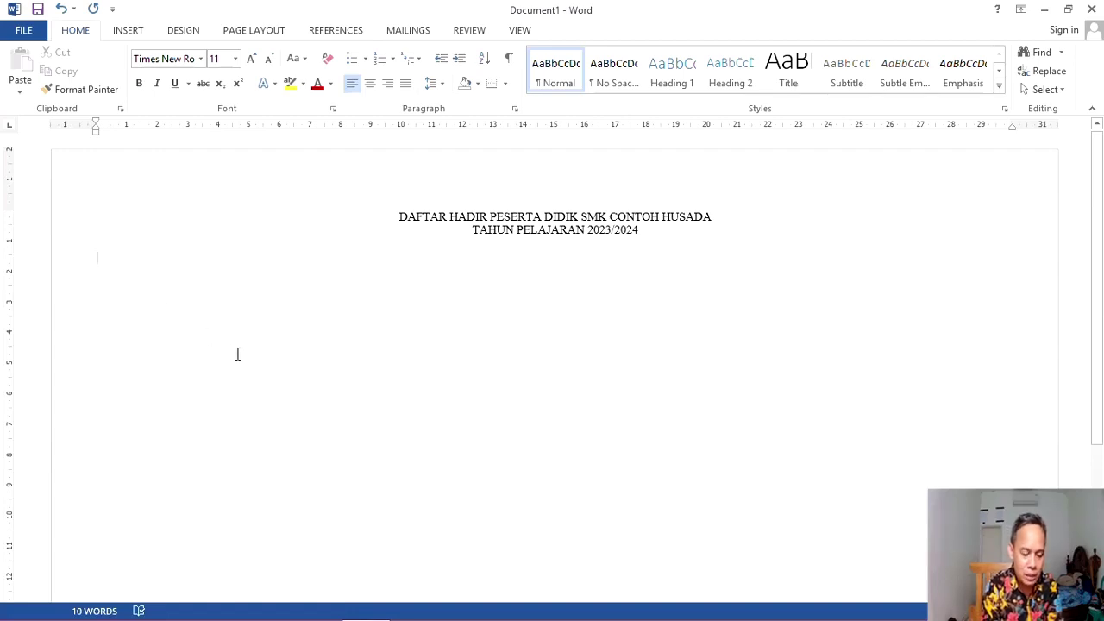
pyautogui.write('Kelas')
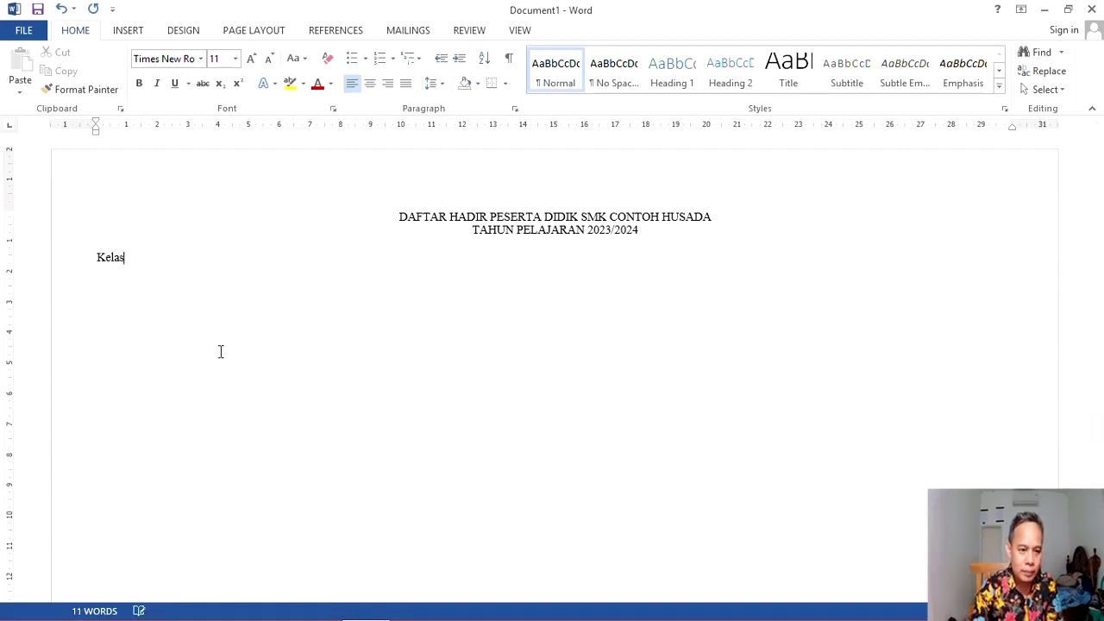
pyautogui.click(171, 129)
pyautogui.press('Tab')
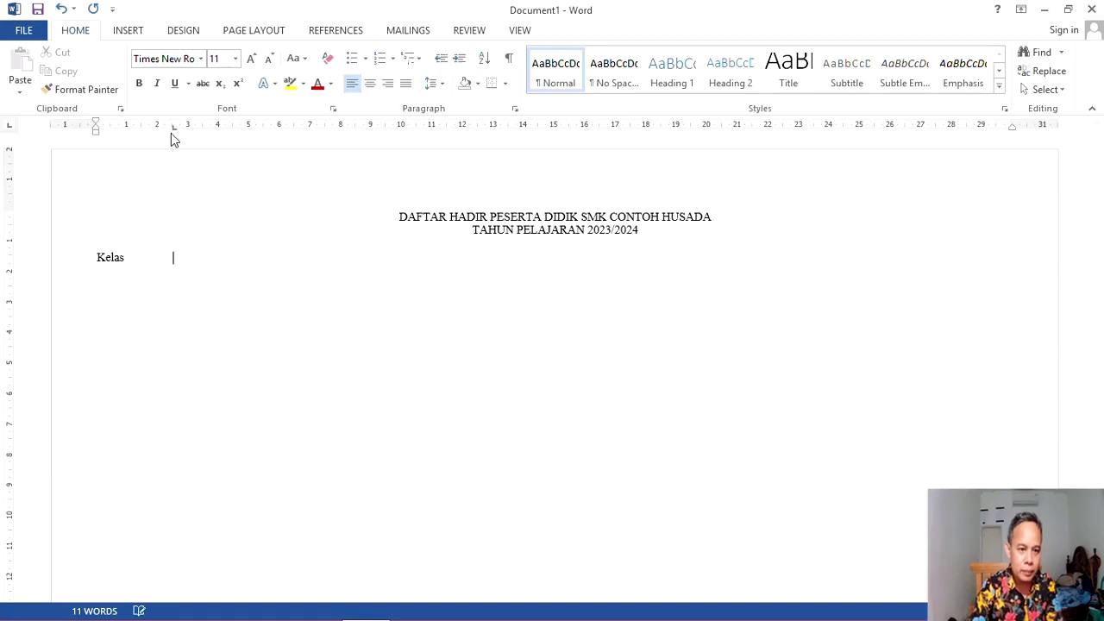
pyautogui.write(':')
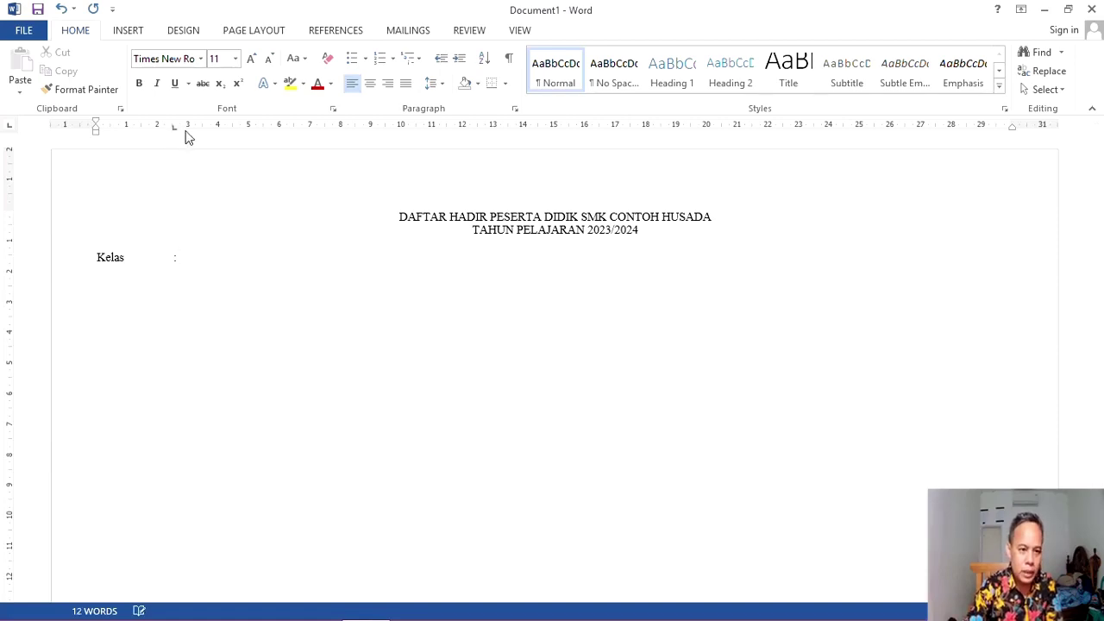
pyautogui.click(187, 130)
pyautogui.press('Tab')
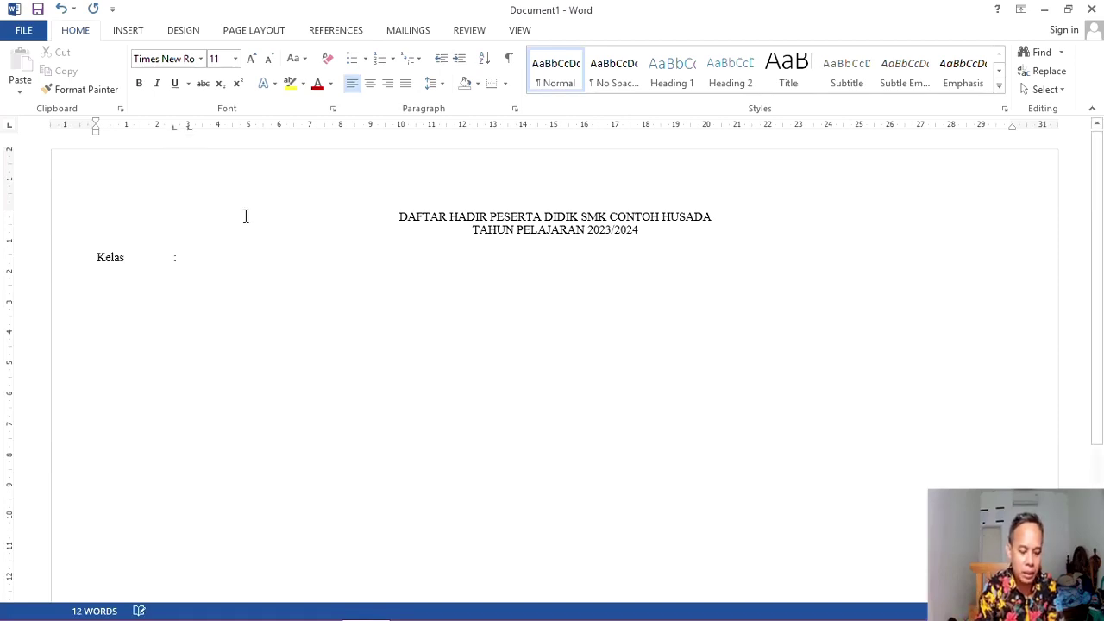
pyautogui.write('XI-Kep 3')
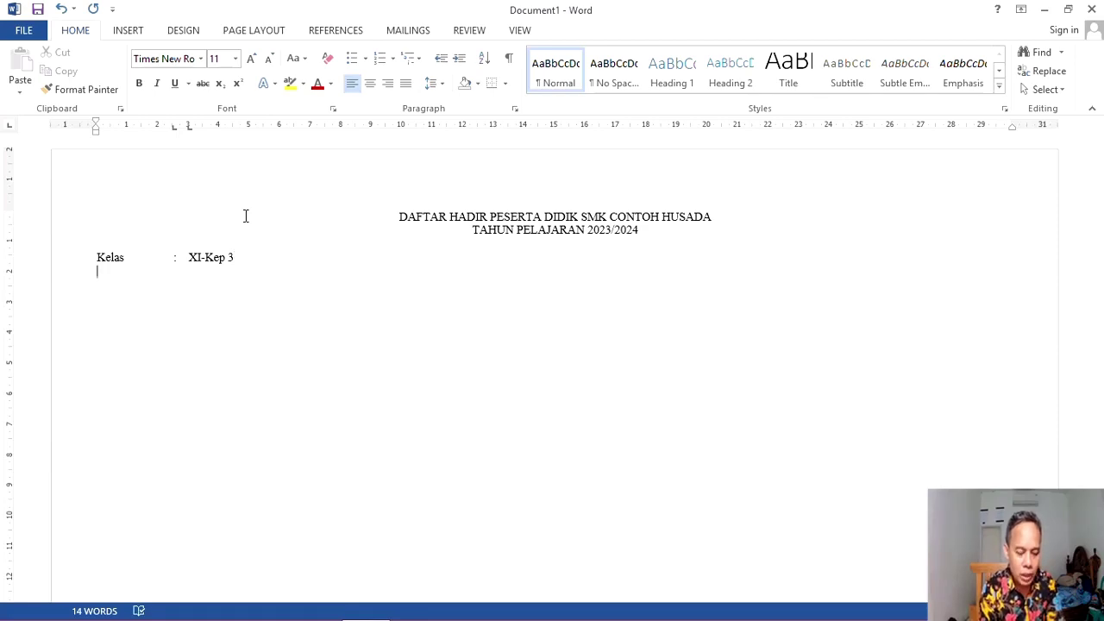
pyautogui.write('Wali Kelas')
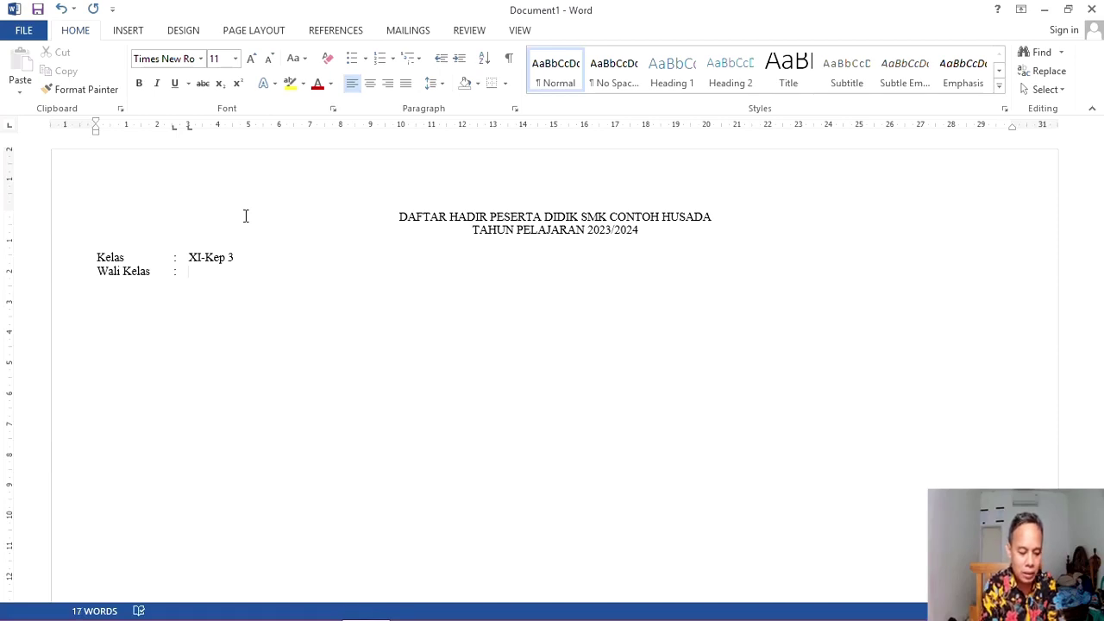
pyautogui.write('ah I')
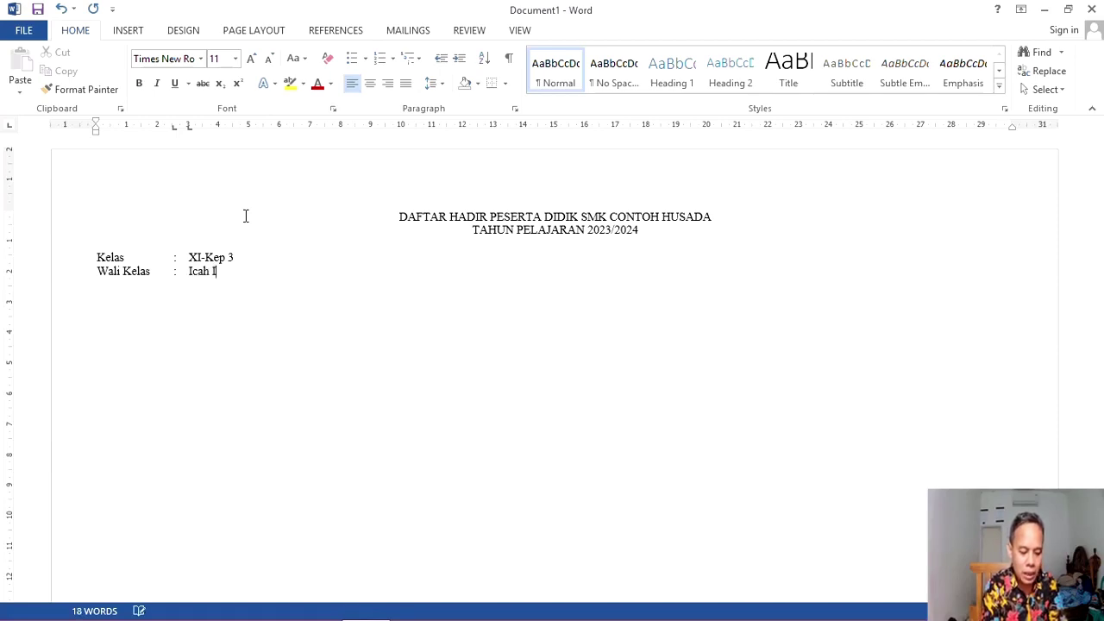
pyautogui.write('ndryani')
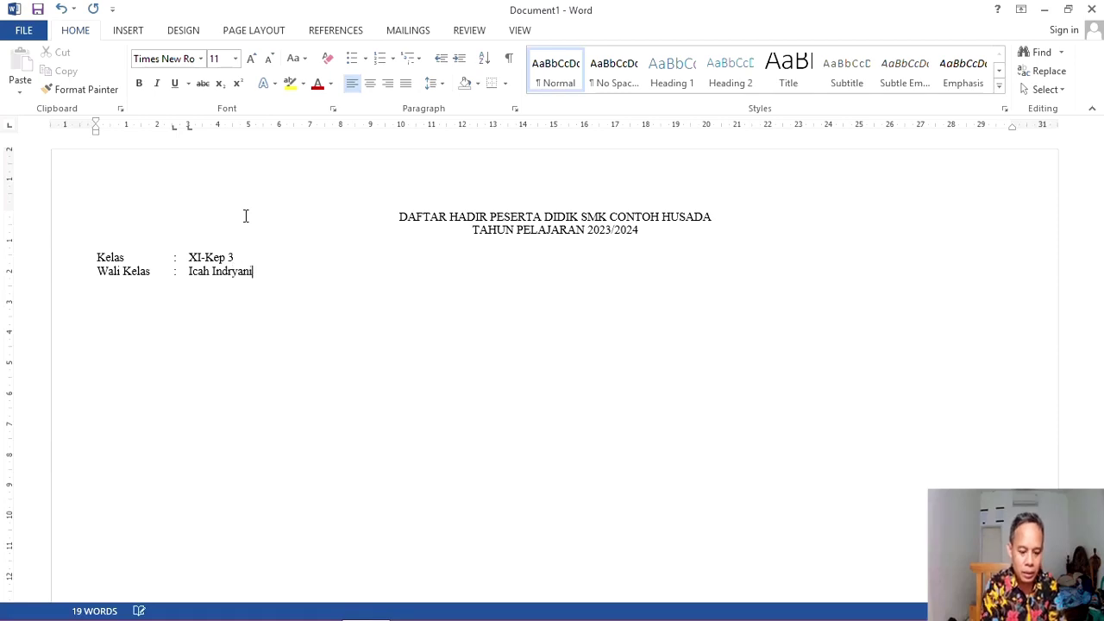
pyautogui.write(', S.Kep')
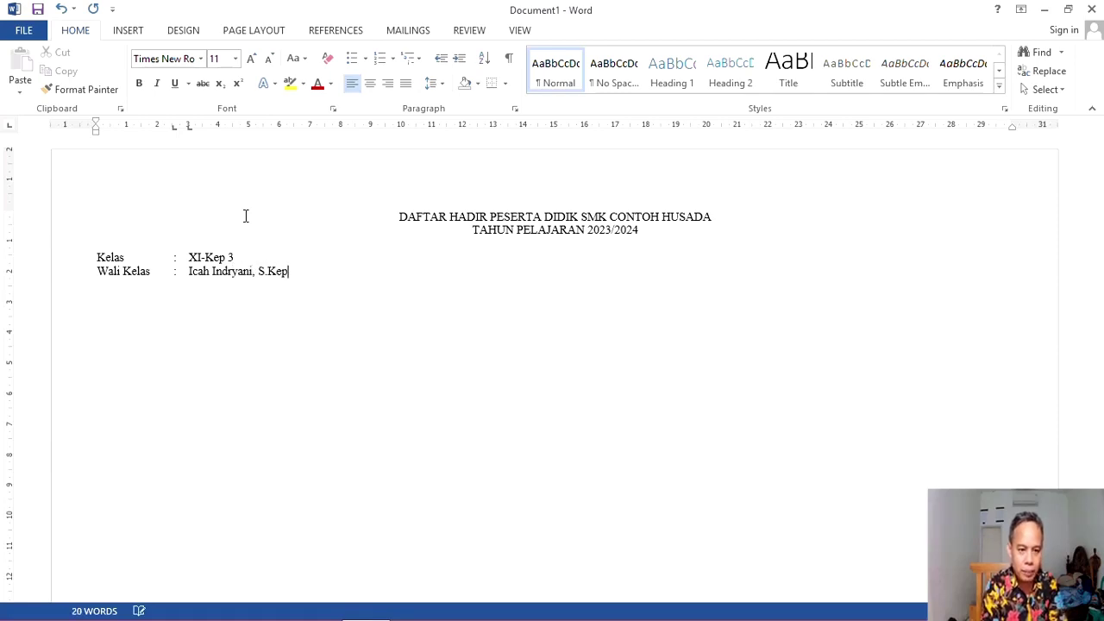
pyautogui.write(', Ners')
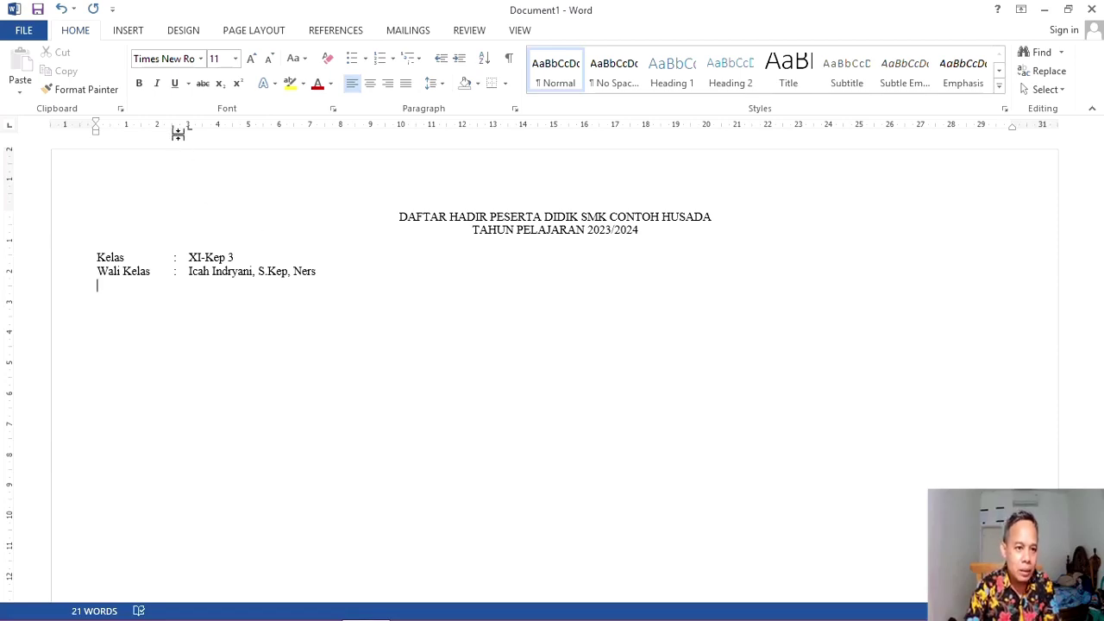
# Insert a table with 38 columns and 30 rows through the Insert Table dialog
pyautogui.click(139, 33)
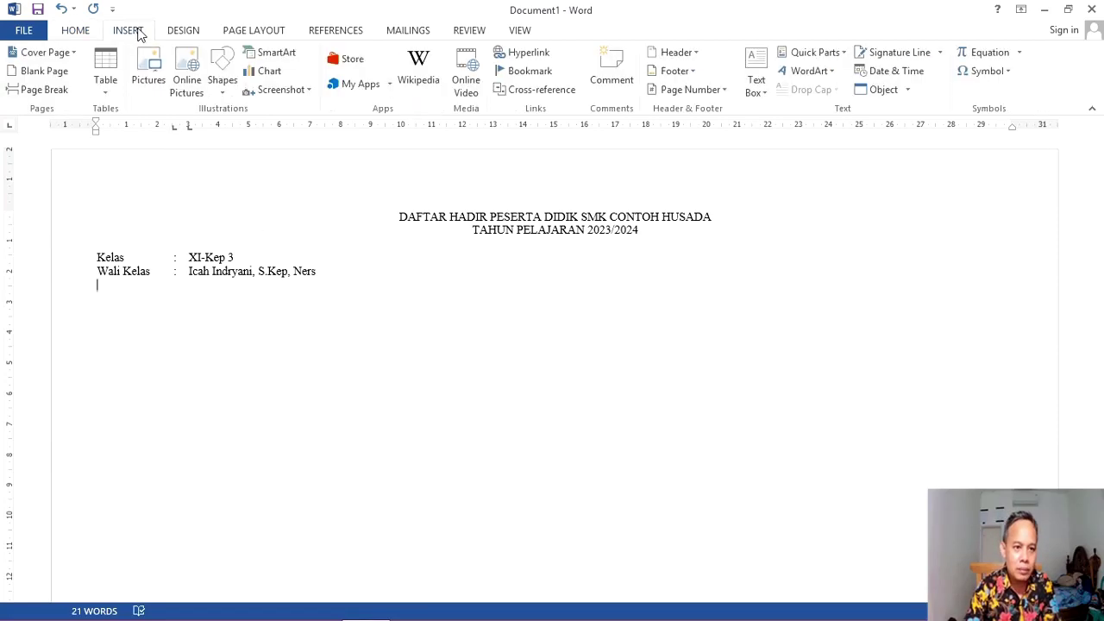
pyautogui.click(107, 97)
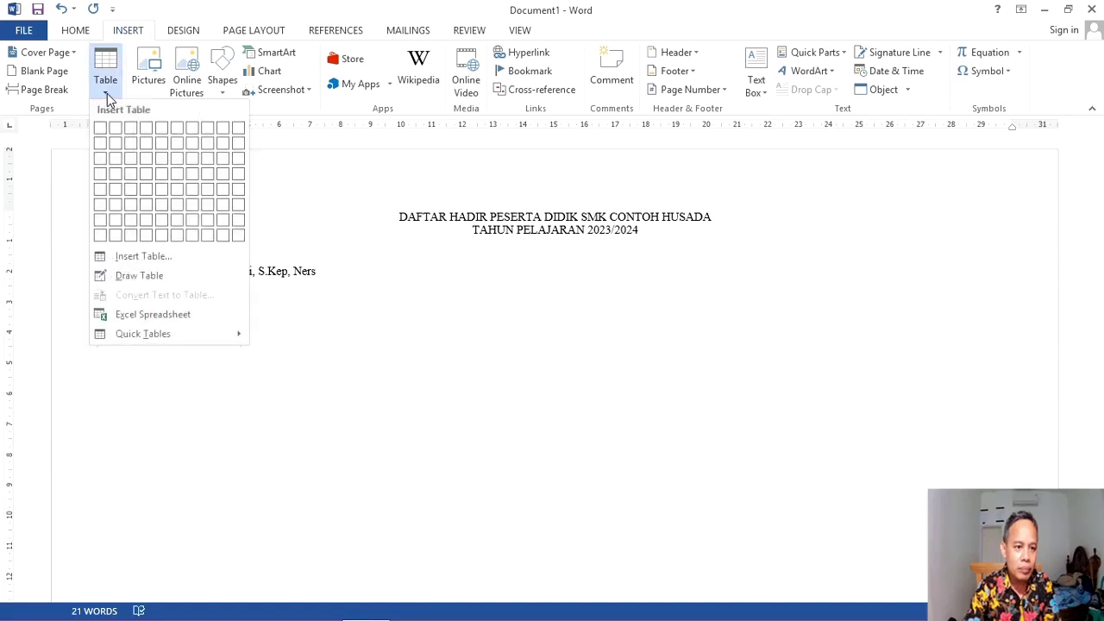
pyautogui.click(162, 260)
pyautogui.write('3')
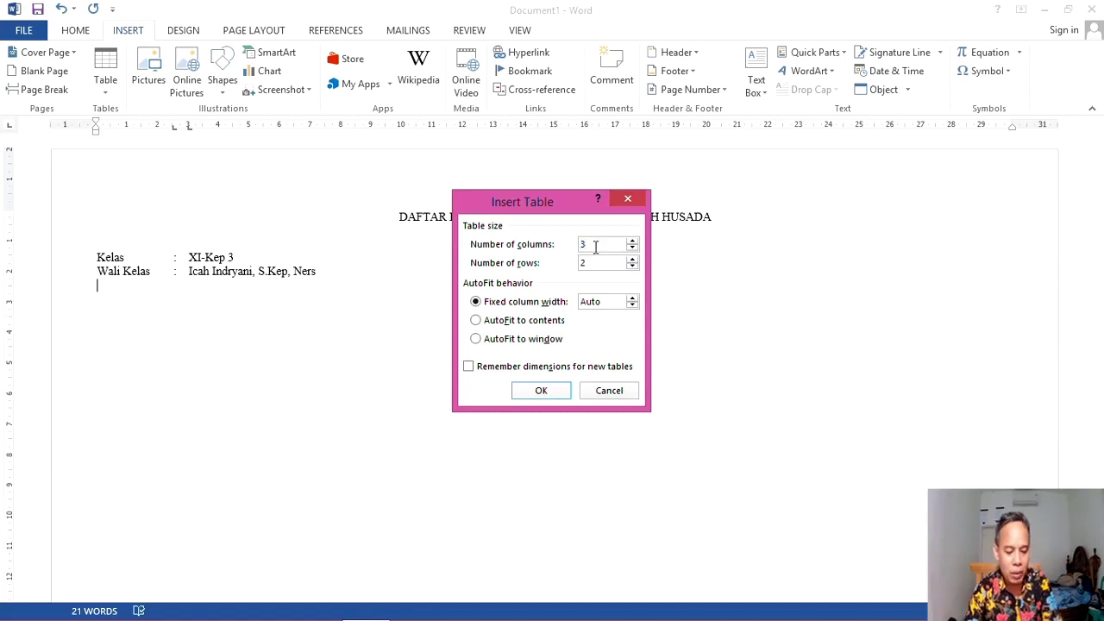
pyautogui.write('8')
pyautogui.moveTo(606, 263); pyautogui.dragTo(573, 265)
pyautogui.write('30')
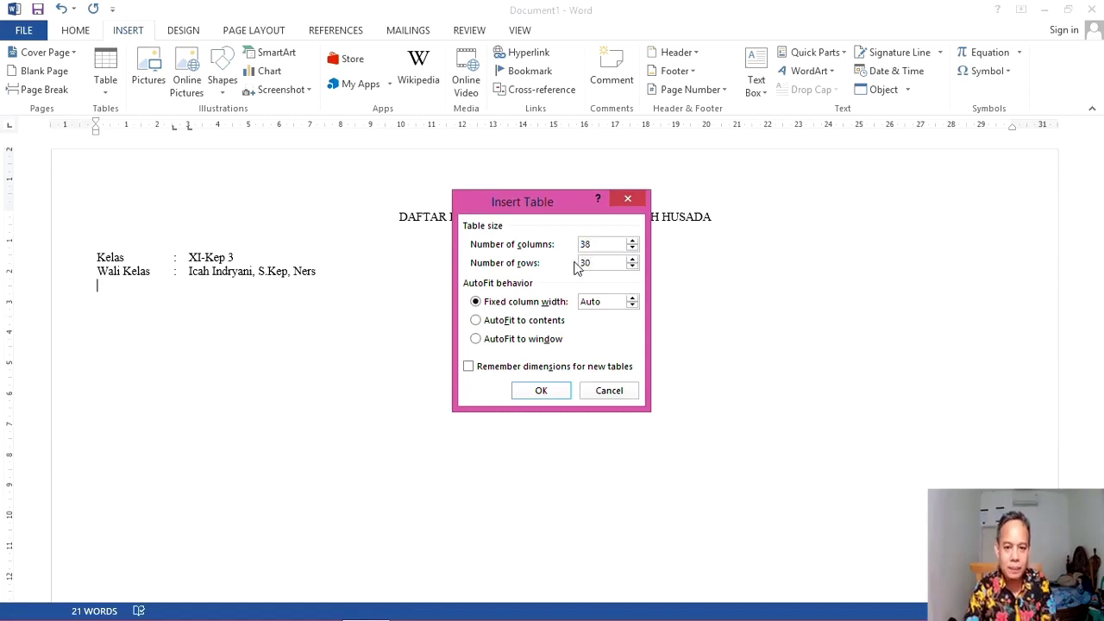
pyautogui.click(543, 391)
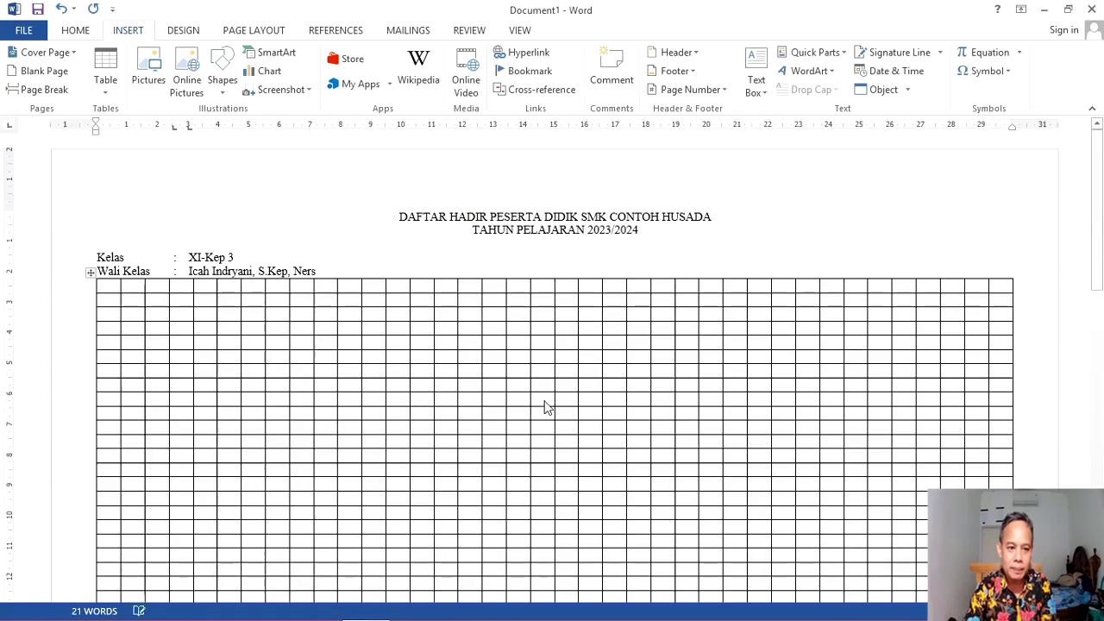
pyautogui.scroll(-10, 543, 391)
pyautogui.scroll(10, 552, 391)
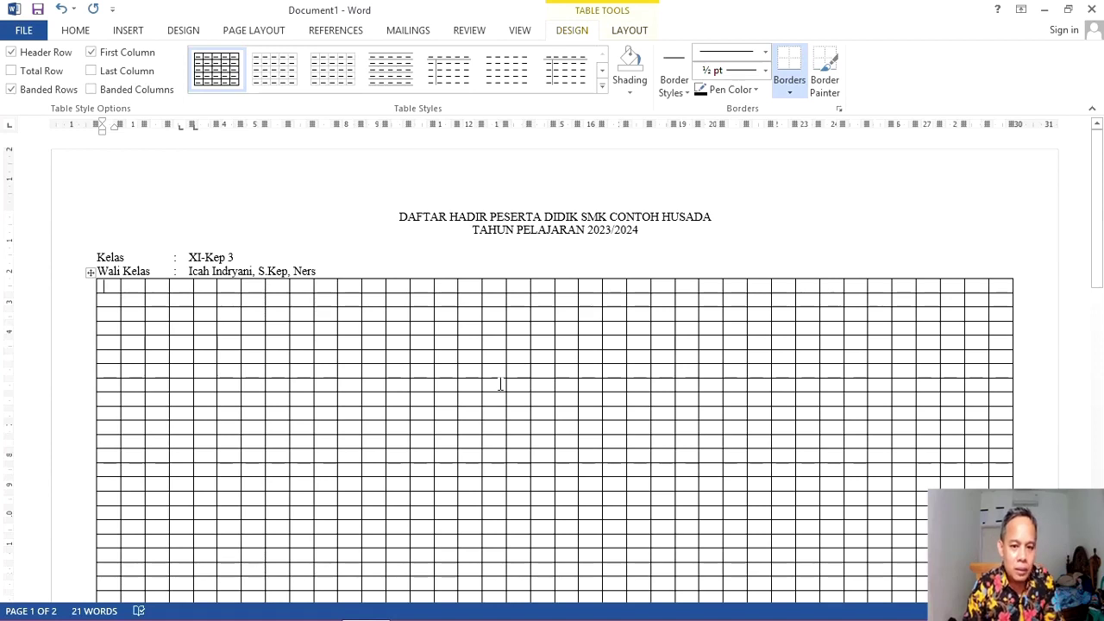
# Select the whole table from the first cell down through its last rows
pyautogui.click(122, 275)
pyautogui.click(107, 287)
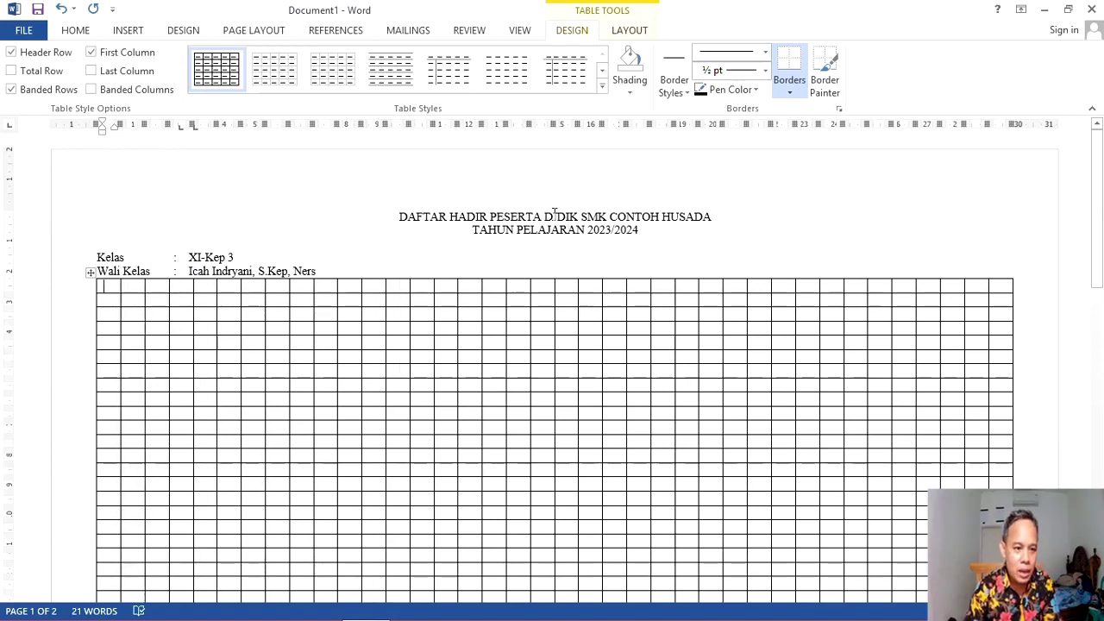
pyautogui.hotkey('shift', 'Right')
pyautogui.hotkey('shift', 'Right')
pyautogui.hotkey('shift', 'Right')
pyautogui.hotkey('shift', 'Right')
pyautogui.hotkey('shift', 'Right')
pyautogui.hotkey('shift', 'Right')
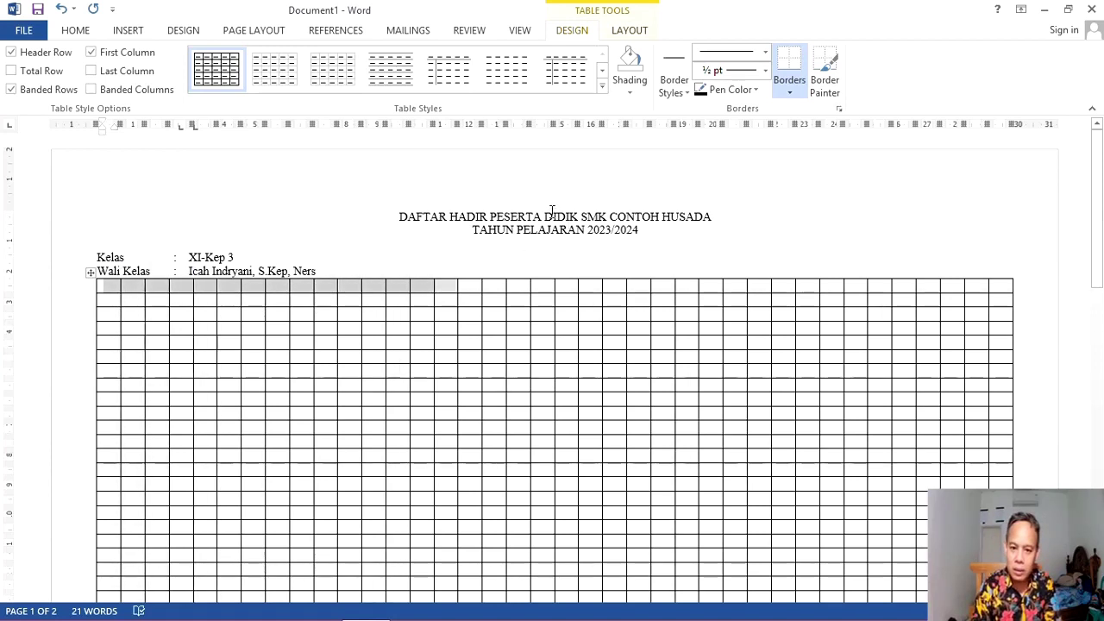
pyautogui.hotkey('shift', 'Right')
pyautogui.hotkey('shift', 'Right')
pyautogui.hotkey('shift', 'Right')
pyautogui.hotkey('shift', 'Right')
pyautogui.hotkey('shift', 'Right')
pyautogui.hotkey('shift', 'Right')
pyautogui.hotkey('shift', 'Right')
pyautogui.hotkey('shift', 'Right')
pyautogui.hotkey('shift', 'Right')
pyautogui.hotkey('shift', 'Right')
pyautogui.hotkey('shift', 'Right')
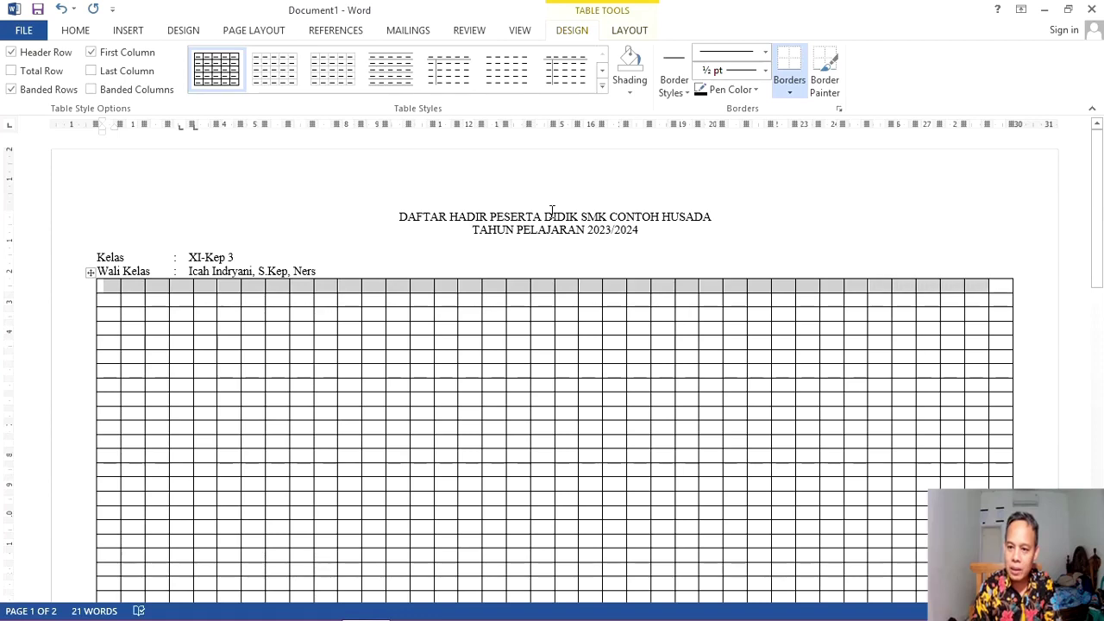
pyautogui.hotkey('shift', 'Down')
pyautogui.hotkey('shift', 'Down')
pyautogui.hotkey('shift', 'Down')
pyautogui.hotkey('shift', 'Down')
pyautogui.hotkey('shift', 'Down')
pyautogui.hotkey('shift', 'Down')
pyautogui.hotkey('shift', 'Down')
pyautogui.hotkey('shift', 'Down')
pyautogui.hotkey('shift', 'Down')
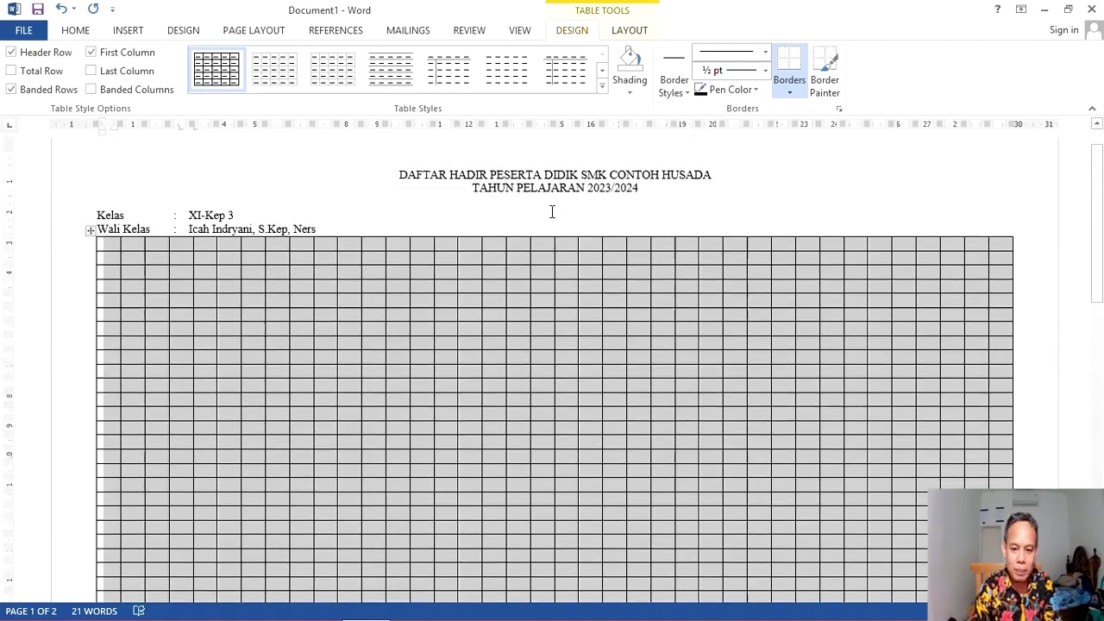
pyautogui.hotkey('shift', 'Down')
pyautogui.hotkey('shift', 'Down')
pyautogui.hotkey('shift', 'Down')
pyautogui.hotkey('shift', 'Down')
pyautogui.hotkey('shift', 'Down')
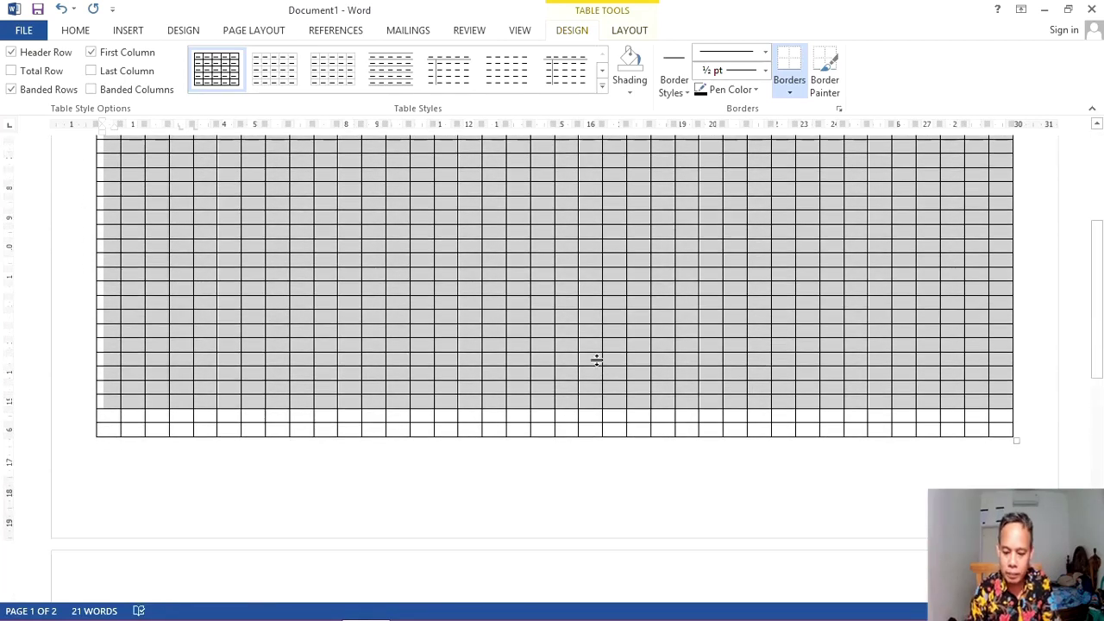
pyautogui.hotkey('shift', 'Down')
pyautogui.hotkey('shift', 'Down')
pyautogui.scroll(-5, 598, 366)
pyautogui.scroll(10, 594, 358)
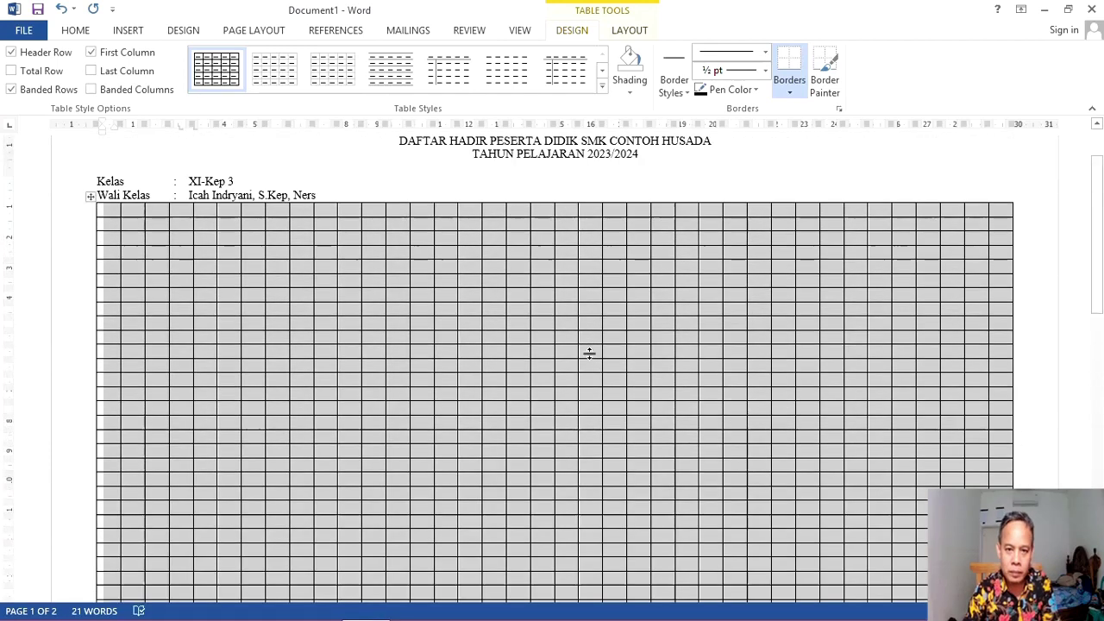
pyautogui.scroll(2, 589, 352)
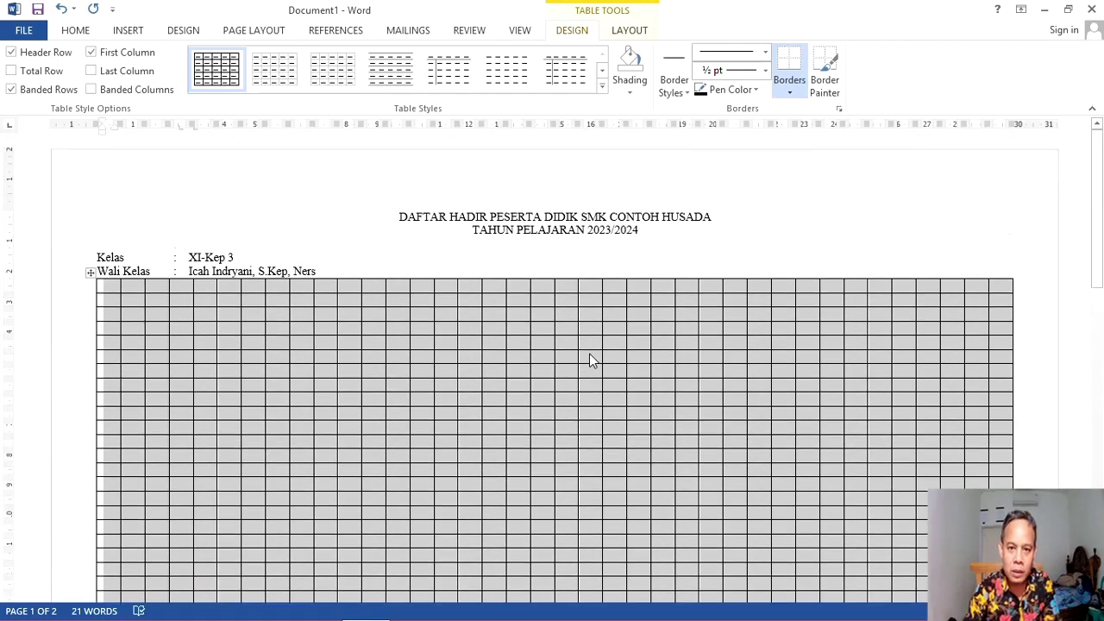
# Apply Align Center to all cells, horizontally and vertically, then deselect the table
pyautogui.click(634, 32)
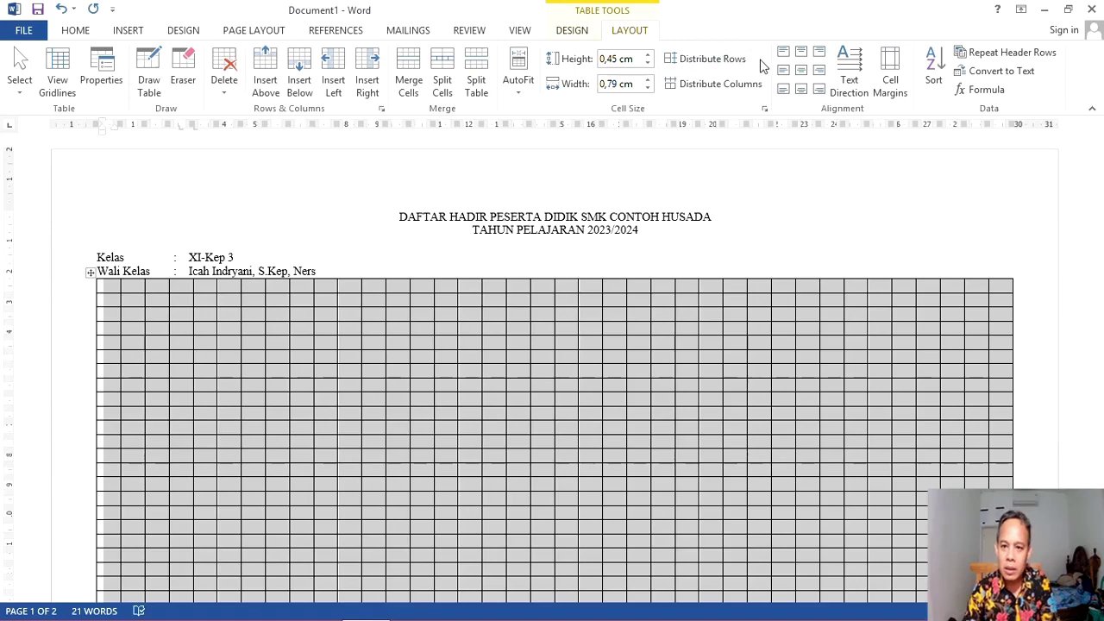
pyautogui.click(803, 76)
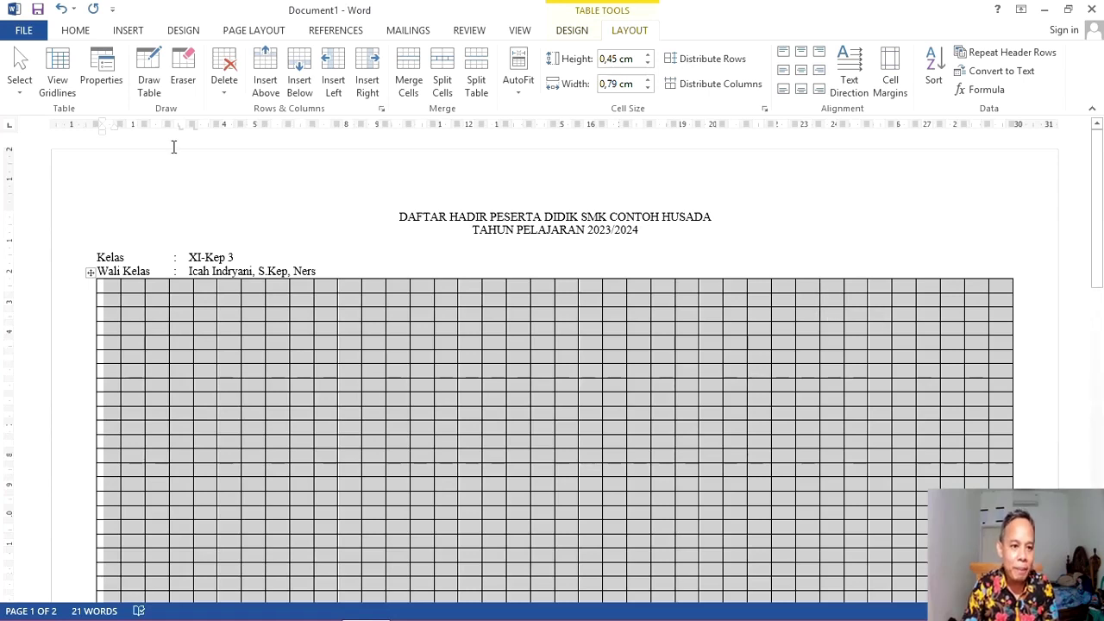
pyautogui.click(78, 35)
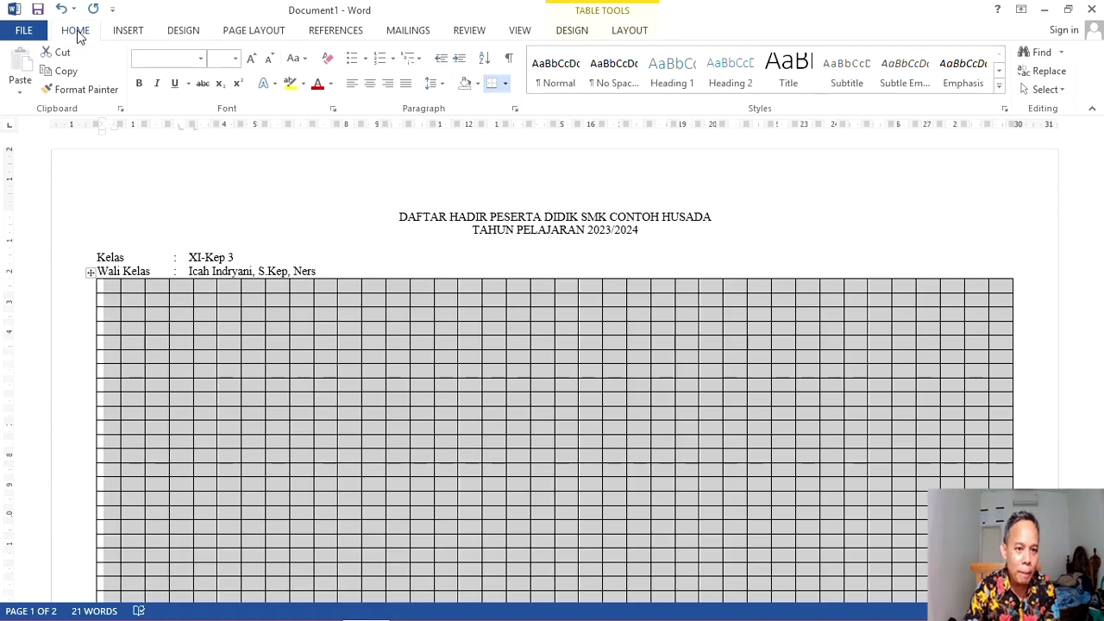
pyautogui.click(236, 59)
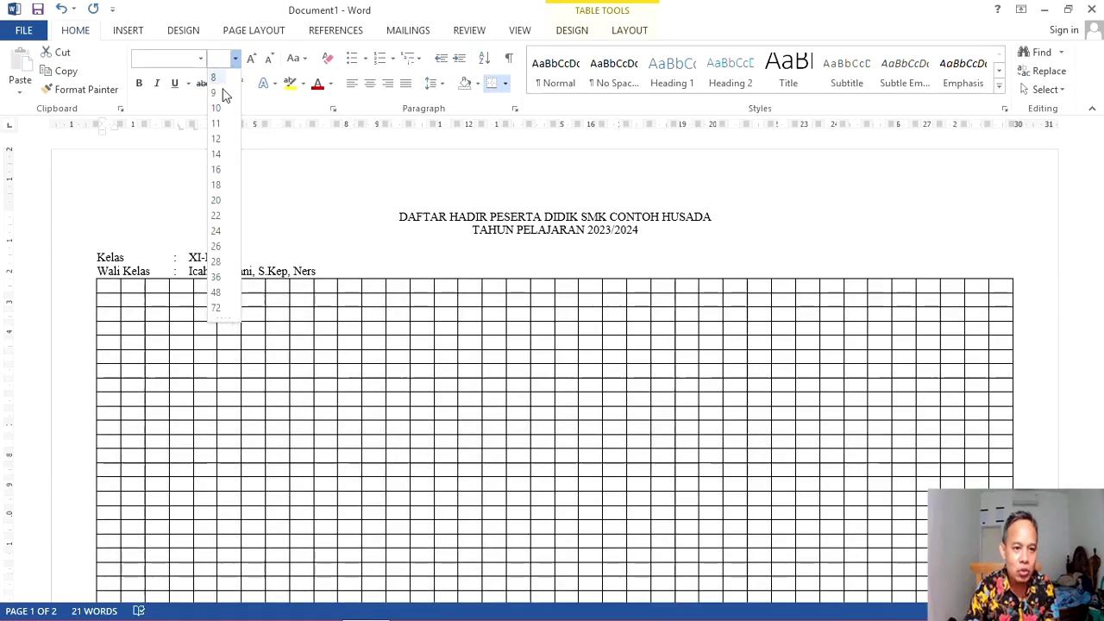
pyautogui.click(235, 59)
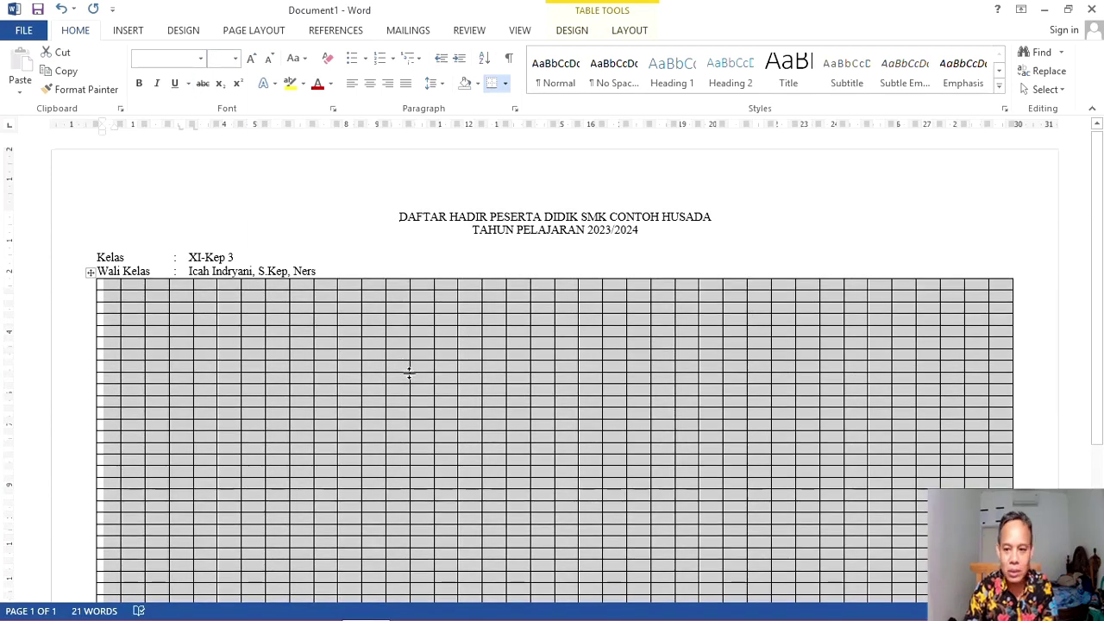
pyautogui.click(446, 266)
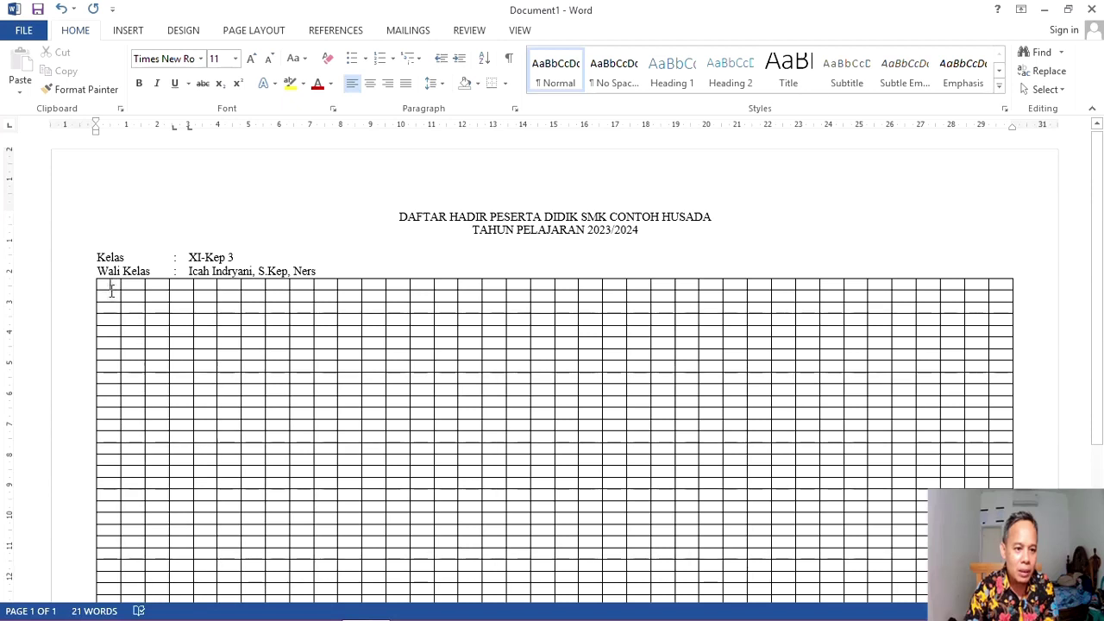
# Merge the header cells of the first two columns and label them 'No' and 'NIS'
pyautogui.click(111, 282)
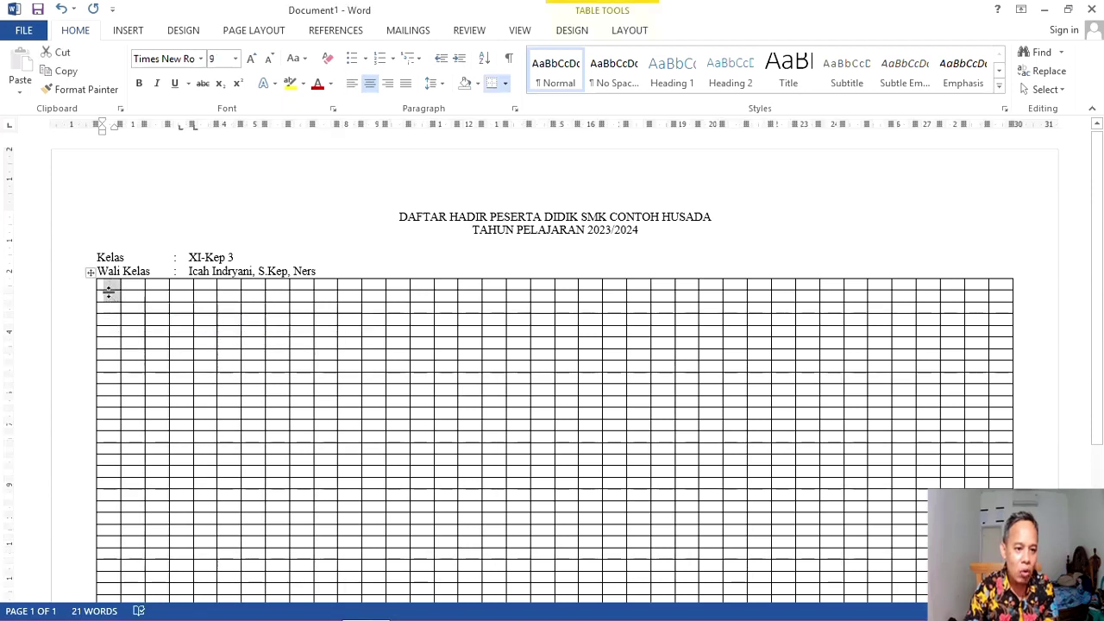
pyautogui.rightClick(109, 292)
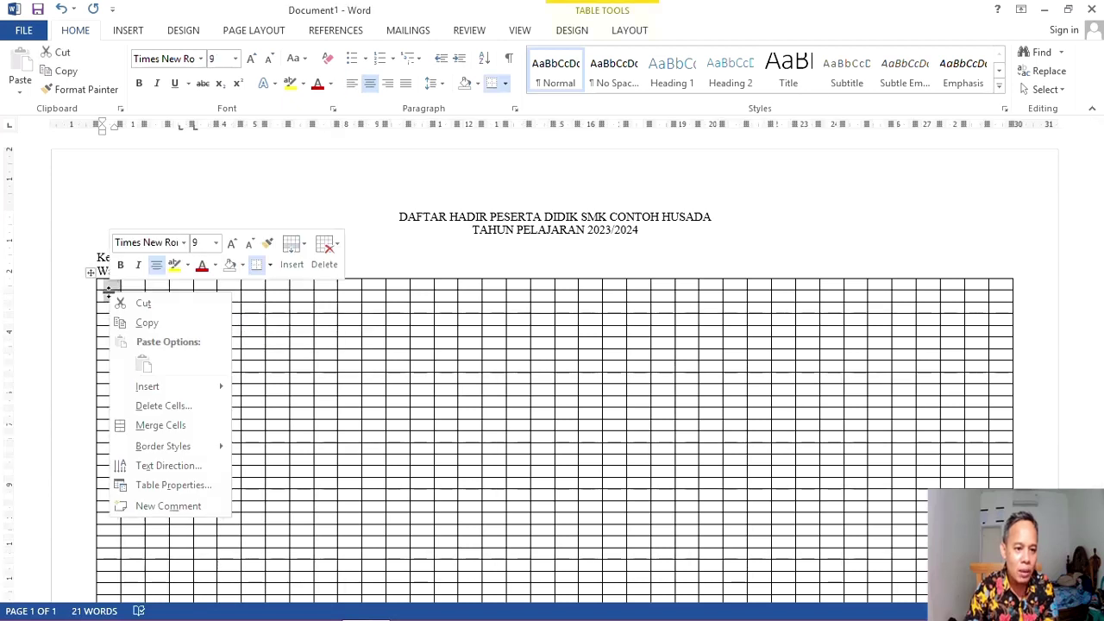
pyautogui.click(141, 424)
pyautogui.write('No')
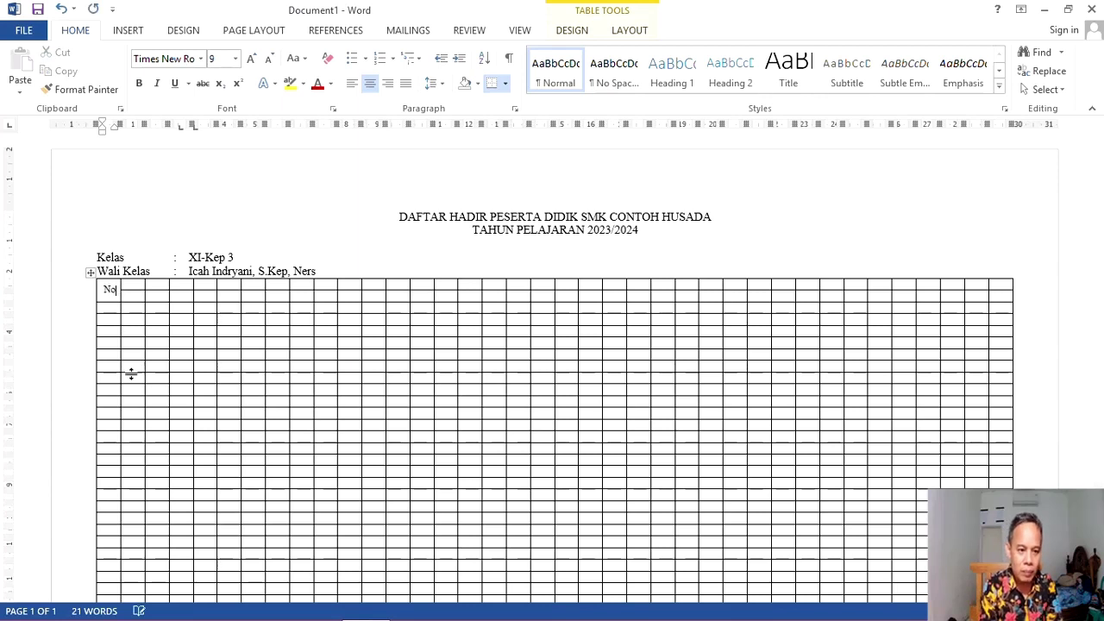
pyautogui.press('Tab')
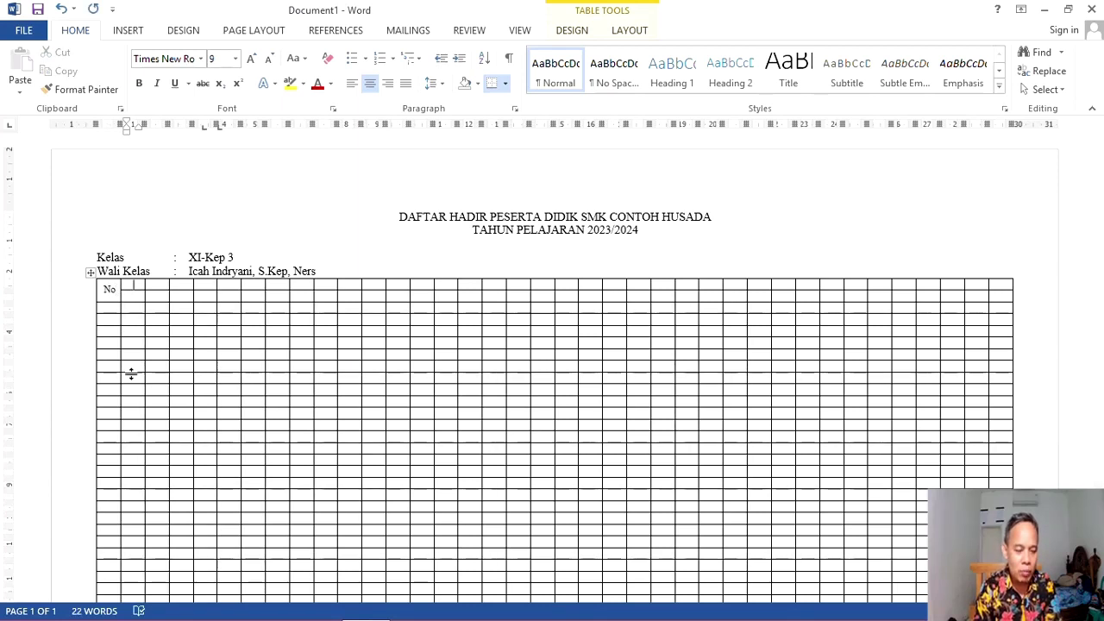
pyautogui.hotkey('shift', 'Right')
pyautogui.hotkey('shift', 'Left')
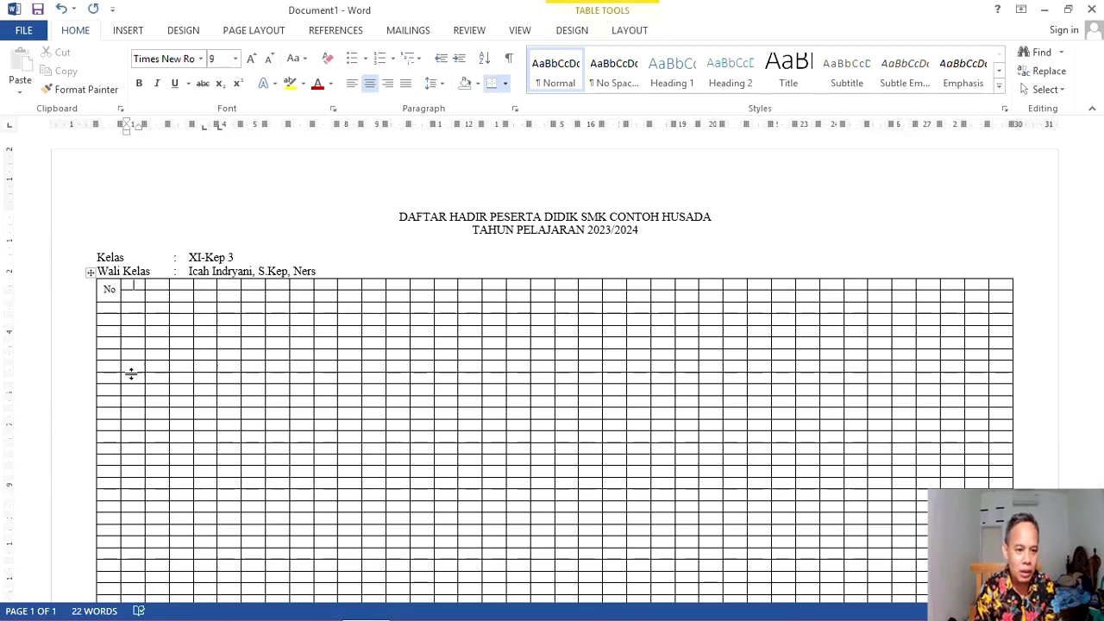
pyautogui.hotkey('shift', 'Right')
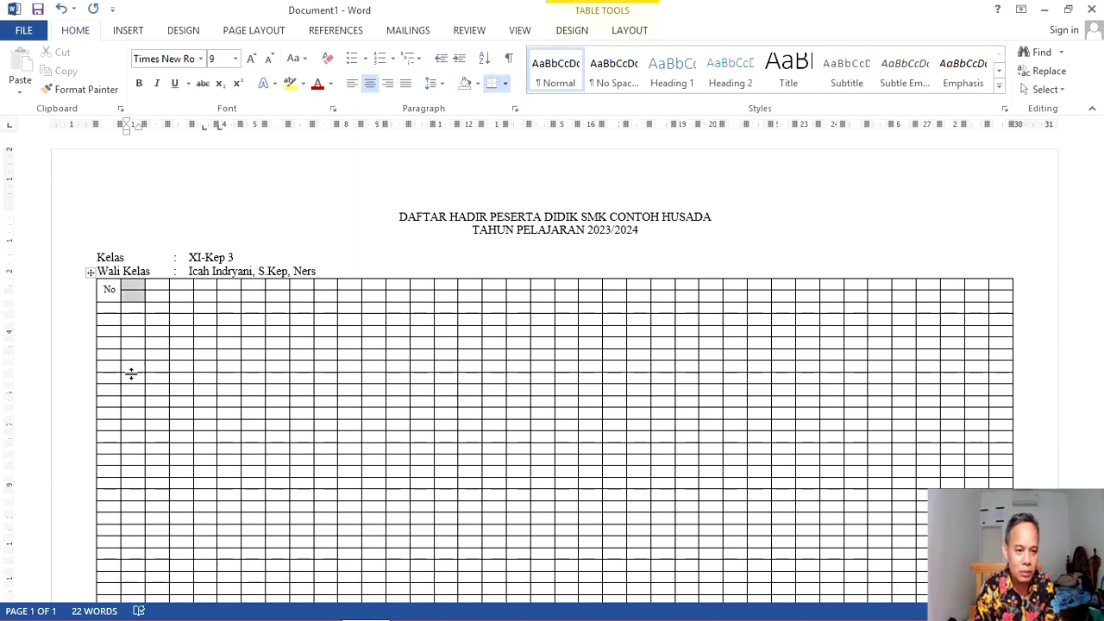
pyautogui.rightClick(135, 295)
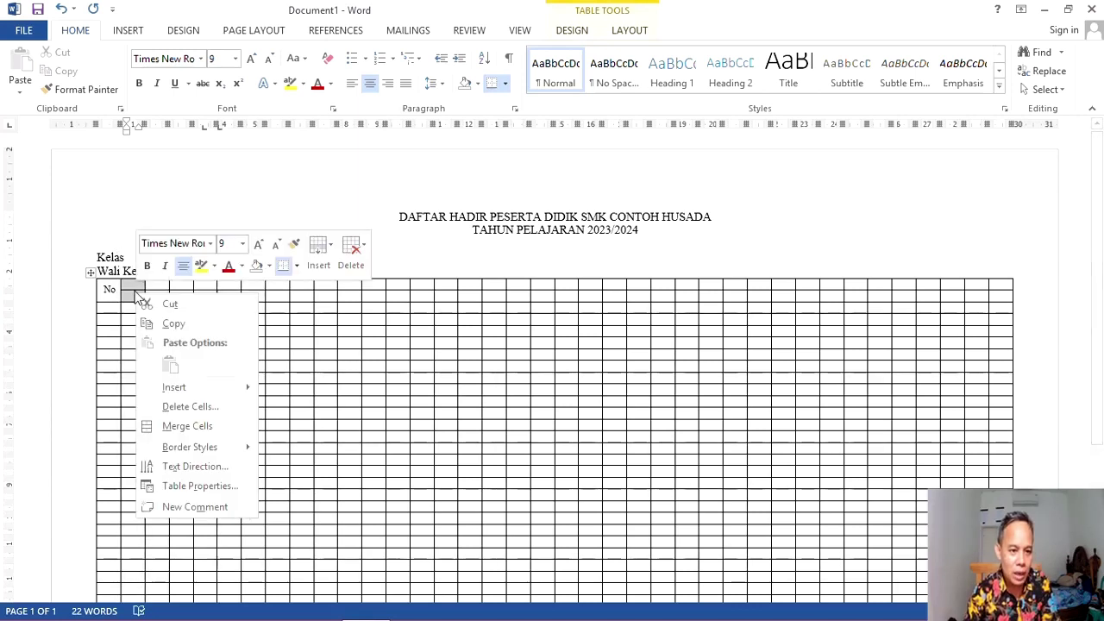
pyautogui.click(197, 434)
pyautogui.write('NIS')
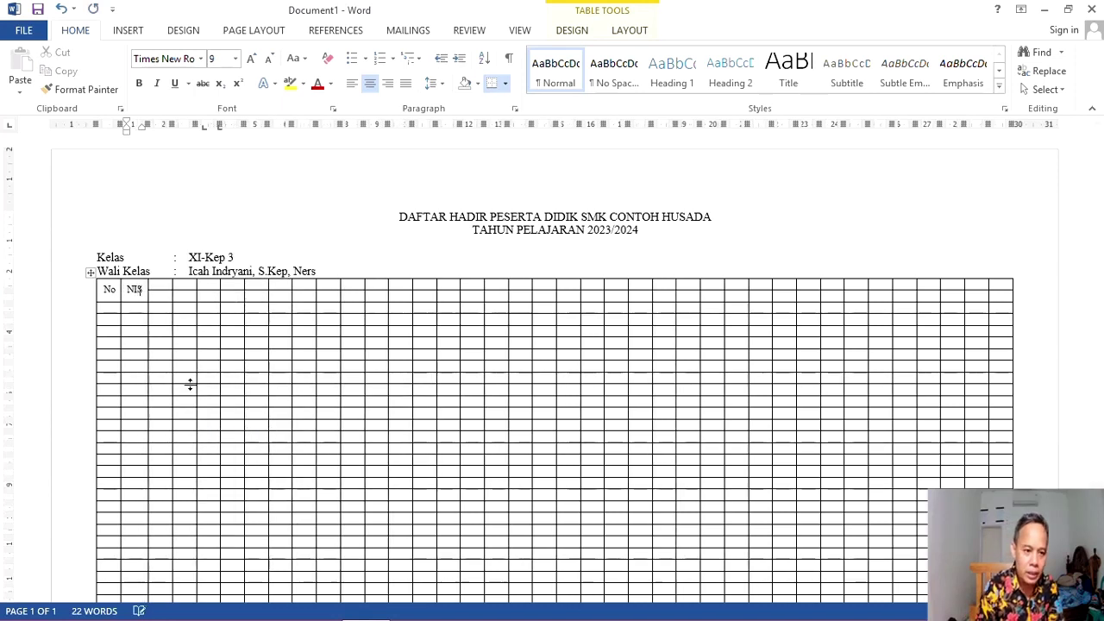
# Merge the name header as 'NAMA' and the date header cells into 'Bulan : Juli 2023'
pyautogui.press('Tab')
pyautogui.hotkey('shift', 'Down')
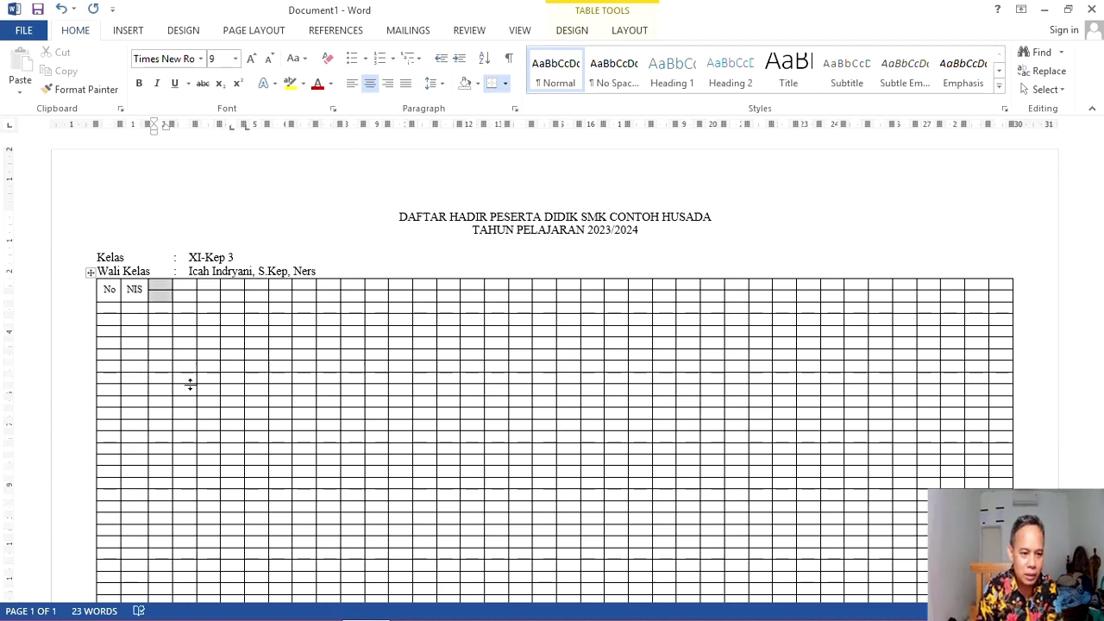
pyautogui.rightClick(154, 294)
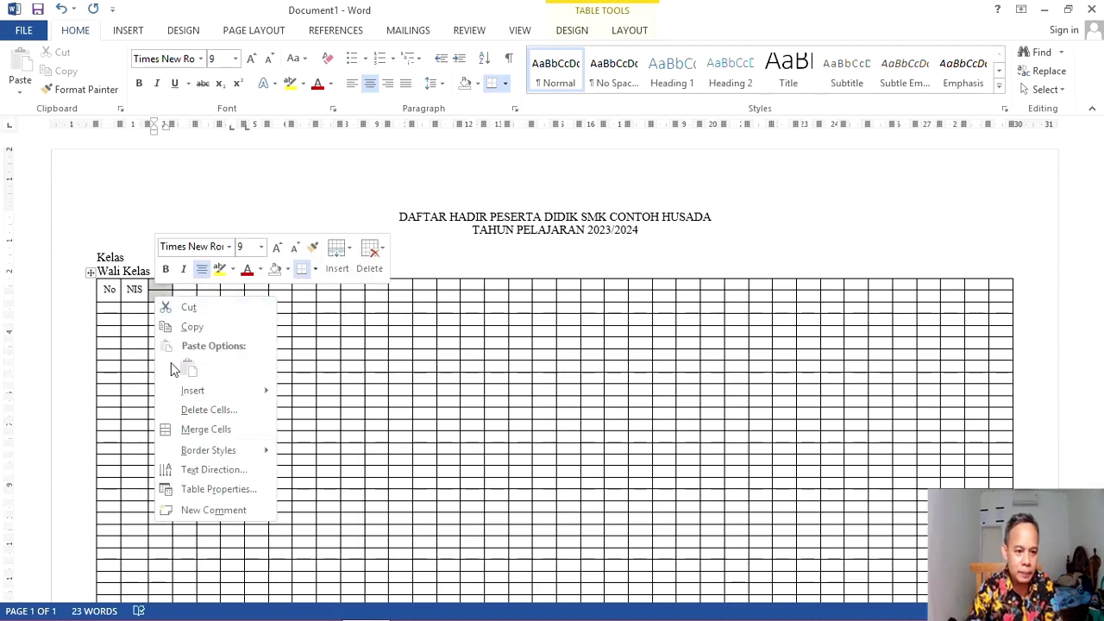
pyautogui.click(197, 433)
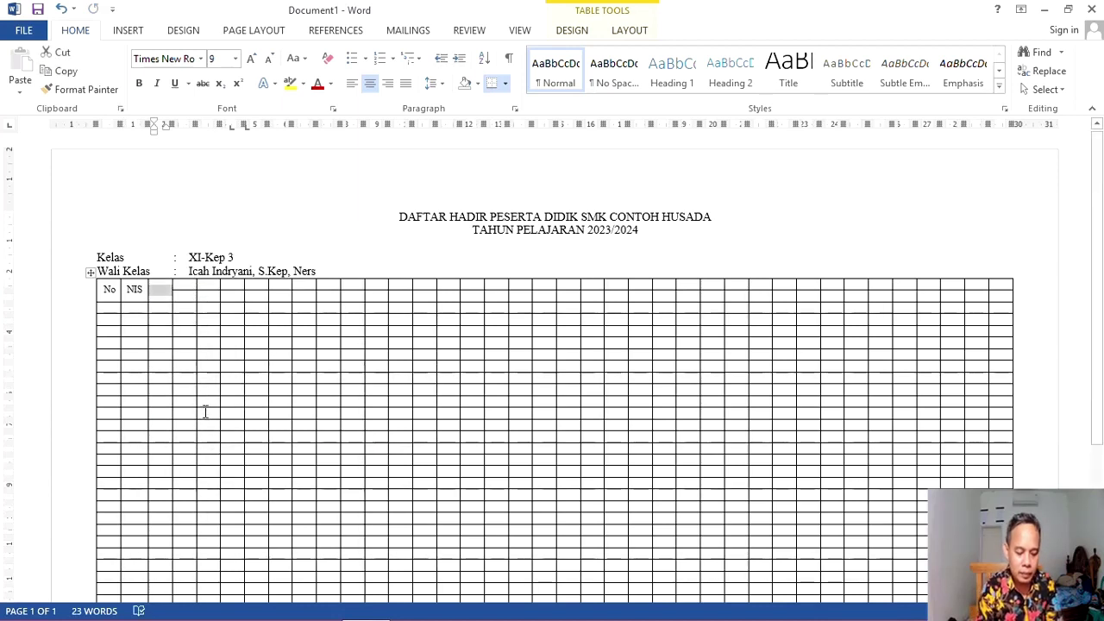
pyautogui.write('NAMA')
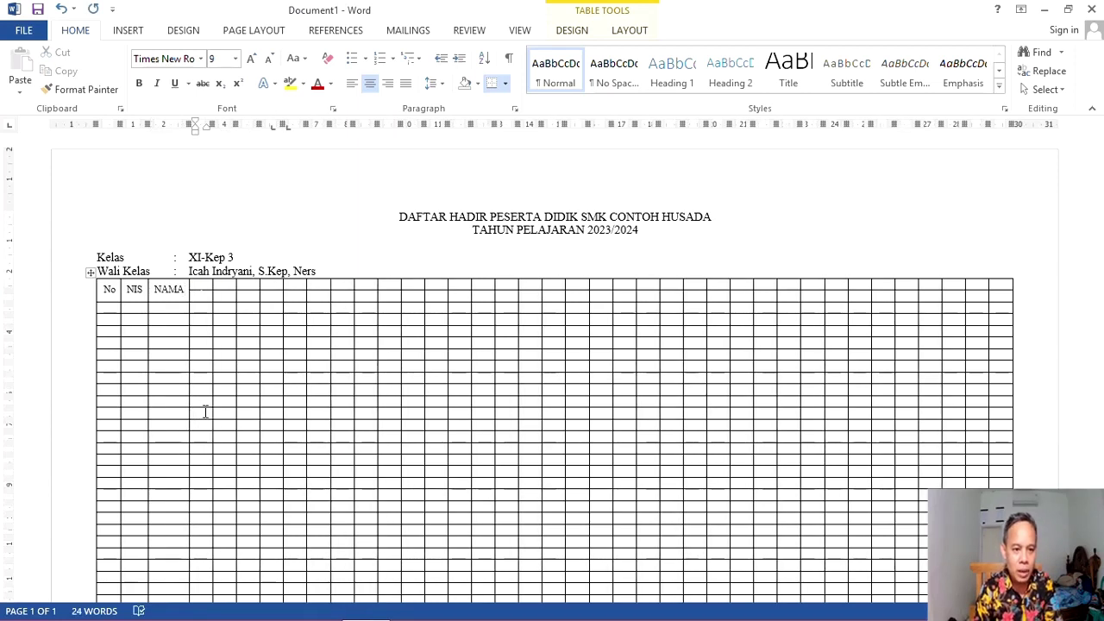
pyautogui.press('Tab')
pyautogui.hotkey('shift', 'Right')
pyautogui.hotkey('shift', 'Right')
pyautogui.hotkey('shift', 'Right')
pyautogui.hotkey('shift', 'Right')
pyautogui.hotkey('shift', 'Right')
pyautogui.hotkey('shift', 'Right')
pyautogui.hotkey('shift', 'Right')
pyautogui.hotkey('shift', 'Right')
pyautogui.hotkey('shift', 'Right')
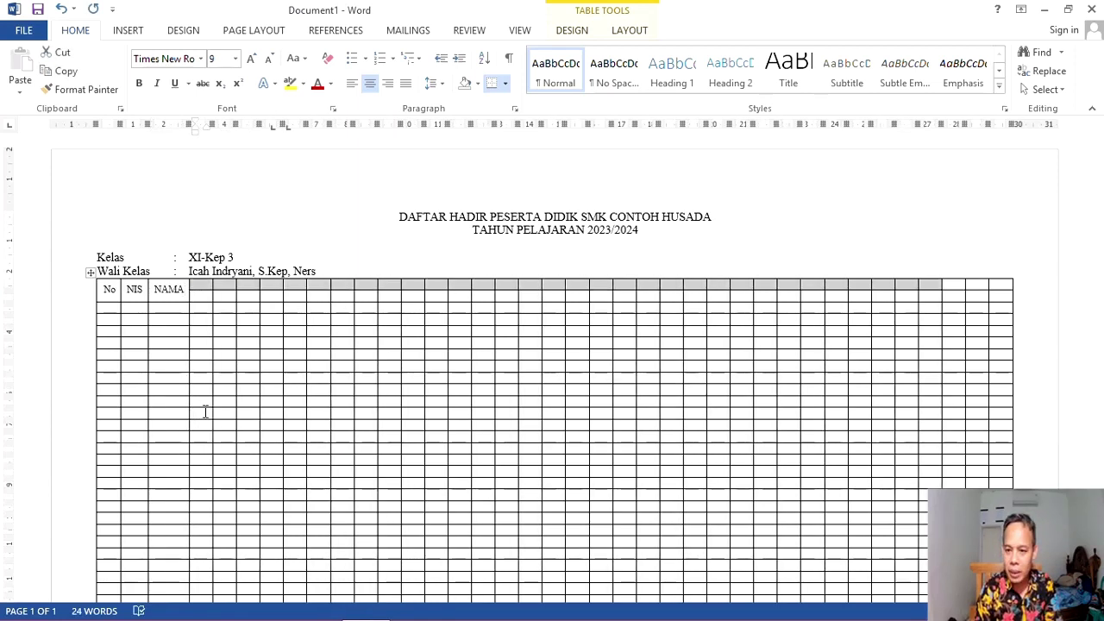
pyautogui.hotkey('shift', 'Left')
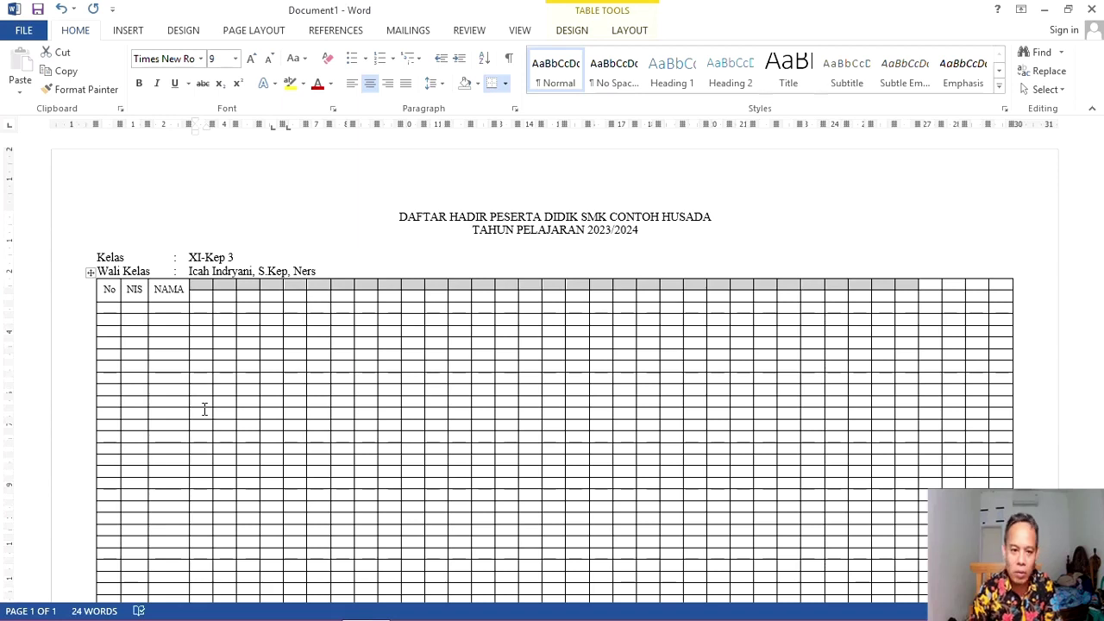
pyautogui.rightClick(420, 293)
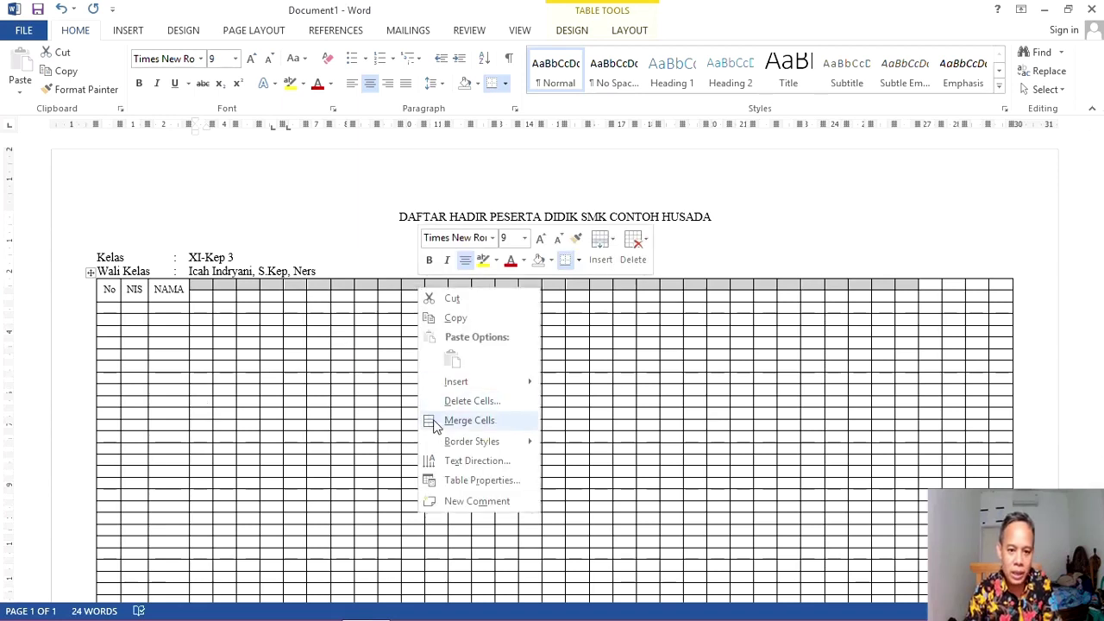
pyautogui.click(470, 420)
pyautogui.write('B')
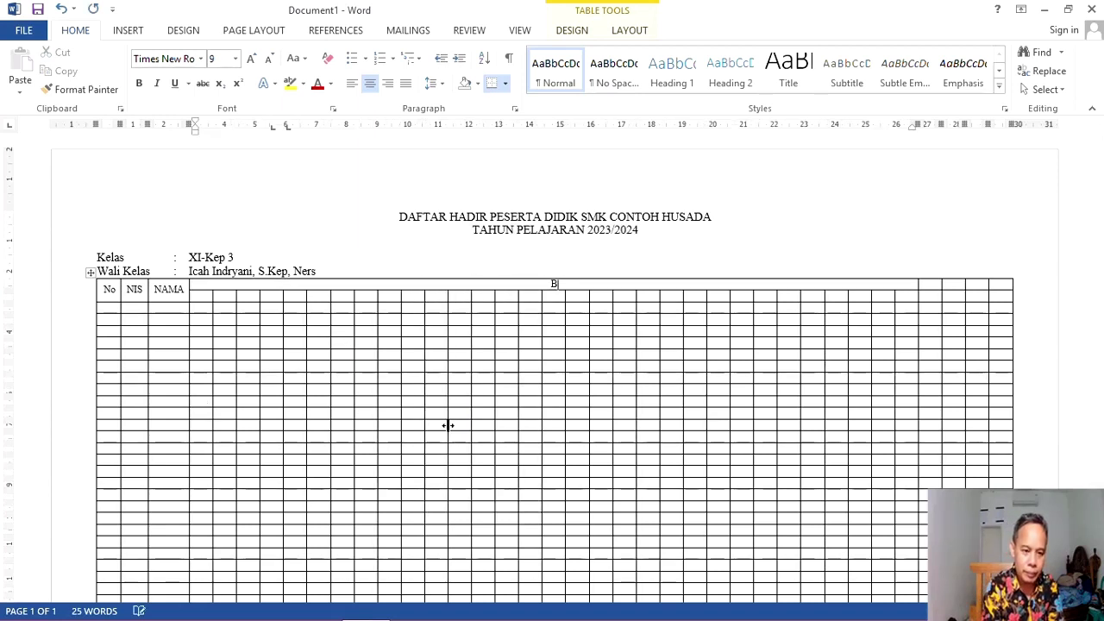
pyautogui.write('ulan : ')
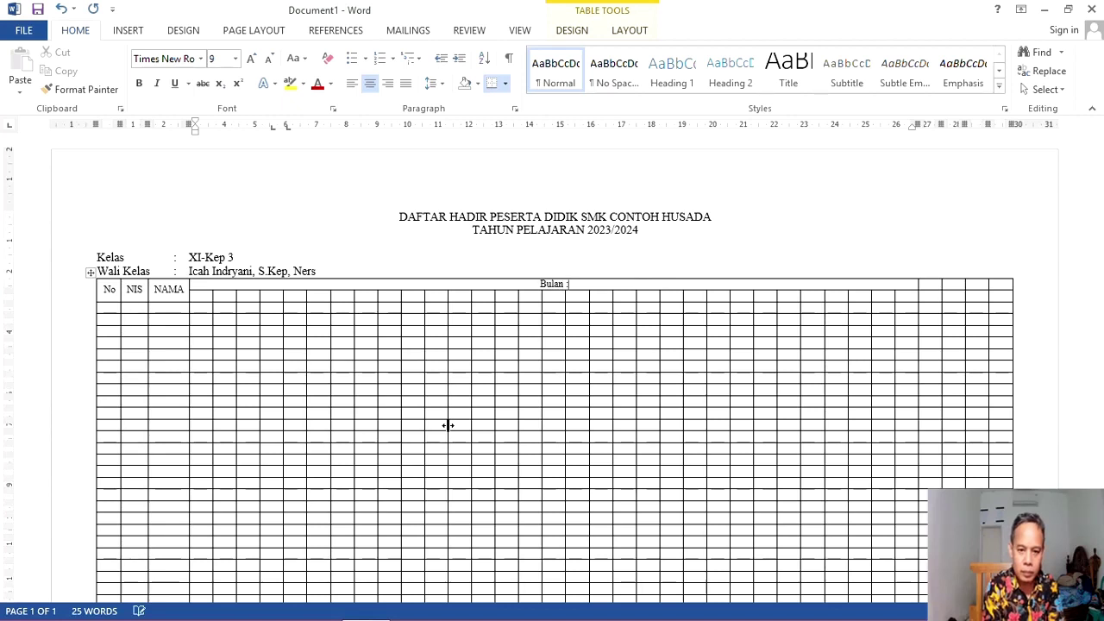
pyautogui.write('Juli')
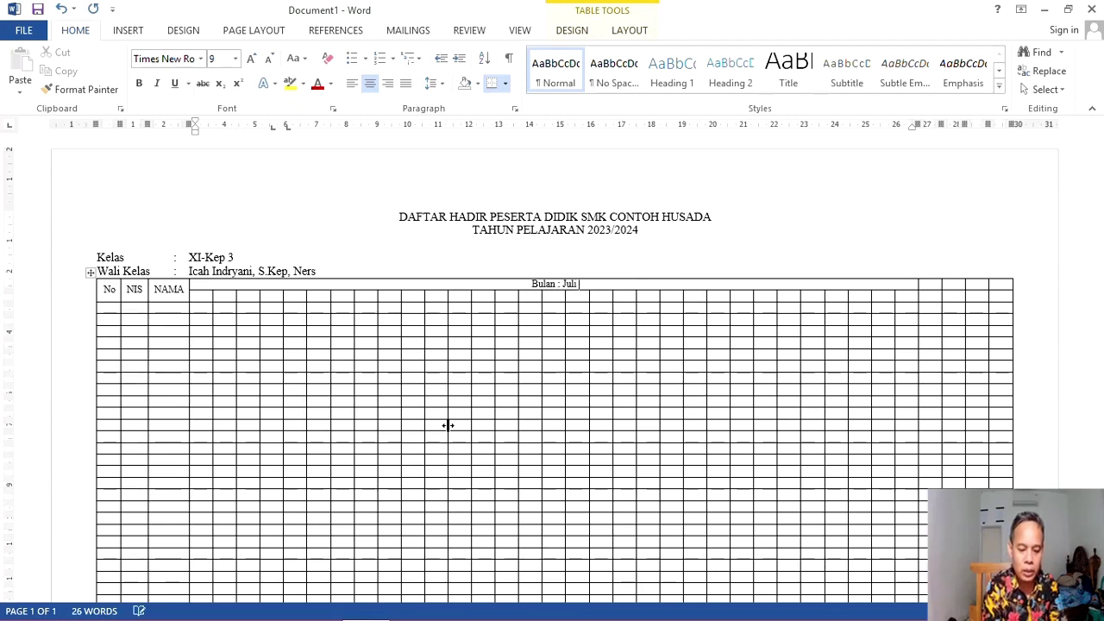
pyautogui.write(' 2023')
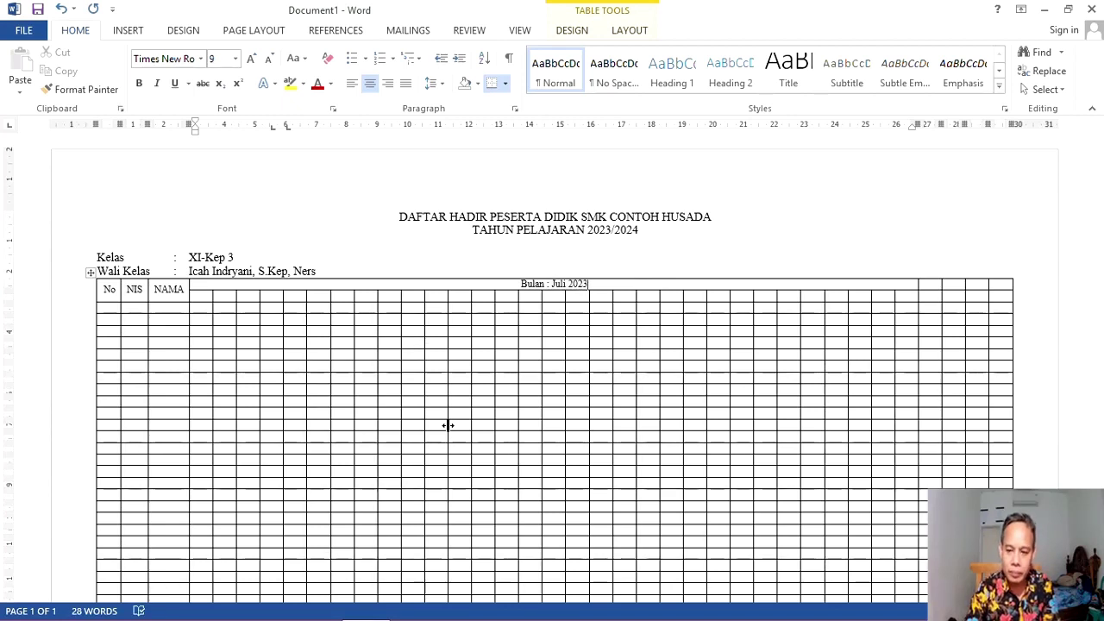
# Merge the three top-right header cells and label them 'Keterangan'
pyautogui.moveTo(923, 284); pyautogui.dragTo(1005, 284)
pyautogui.rightClick(959, 285)
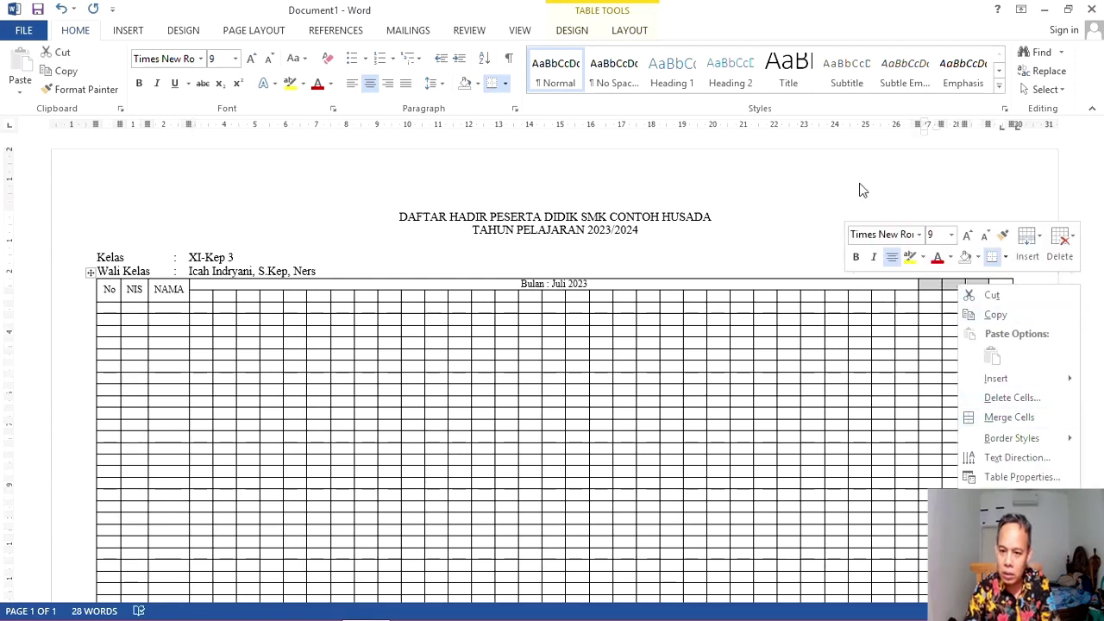
pyautogui.press('Escape')
pyautogui.click(931, 318)
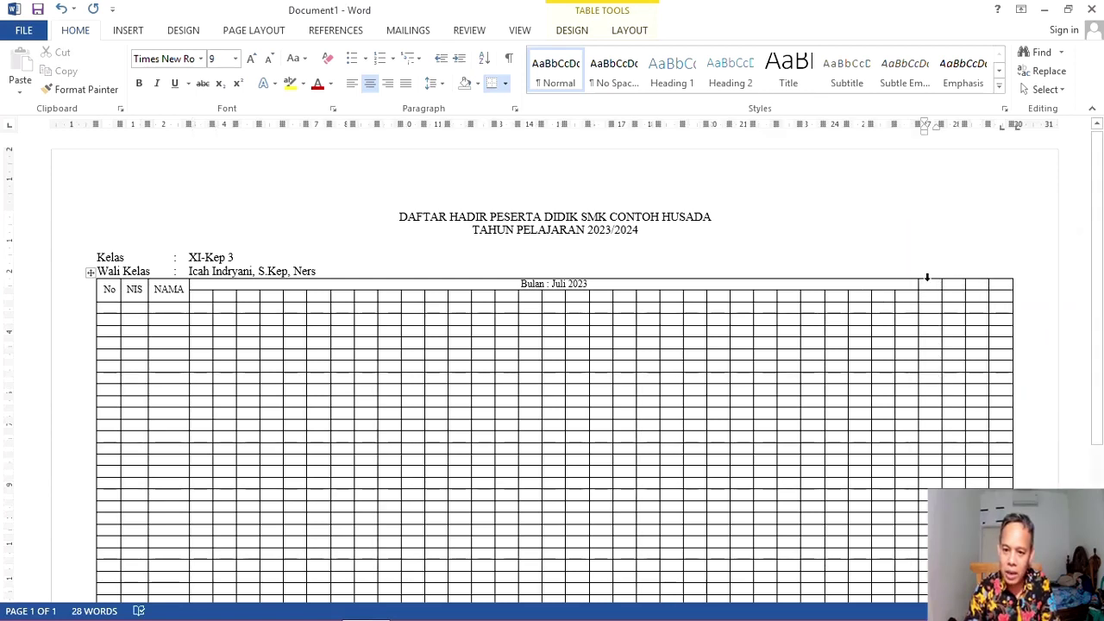
pyautogui.hotkey('shift', 'Right')
pyautogui.hotkey('shift', 'Right')
pyautogui.hotkey('shift', 'Right')
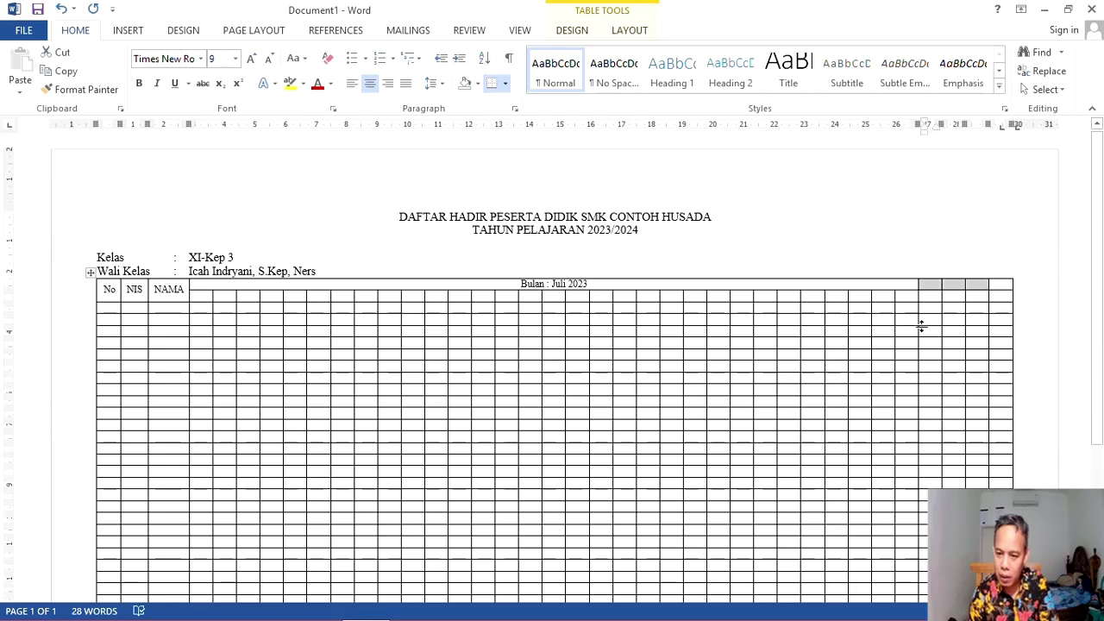
pyautogui.rightClick(976, 292)
pyautogui.click(1018, 421)
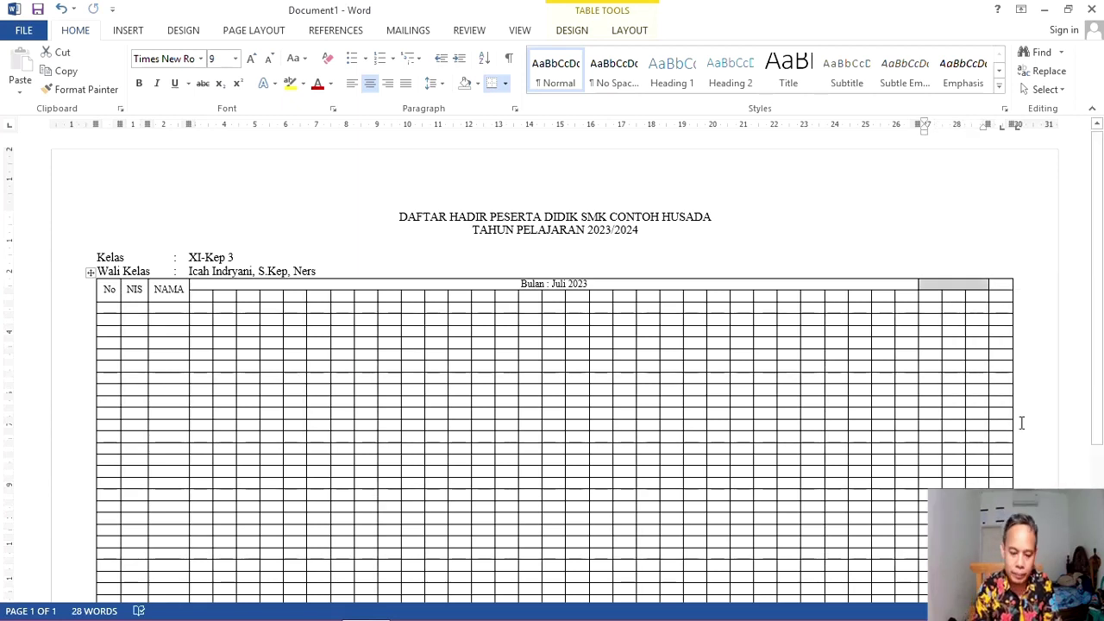
pyautogui.write('K')
pyautogui.press('BackSpace')
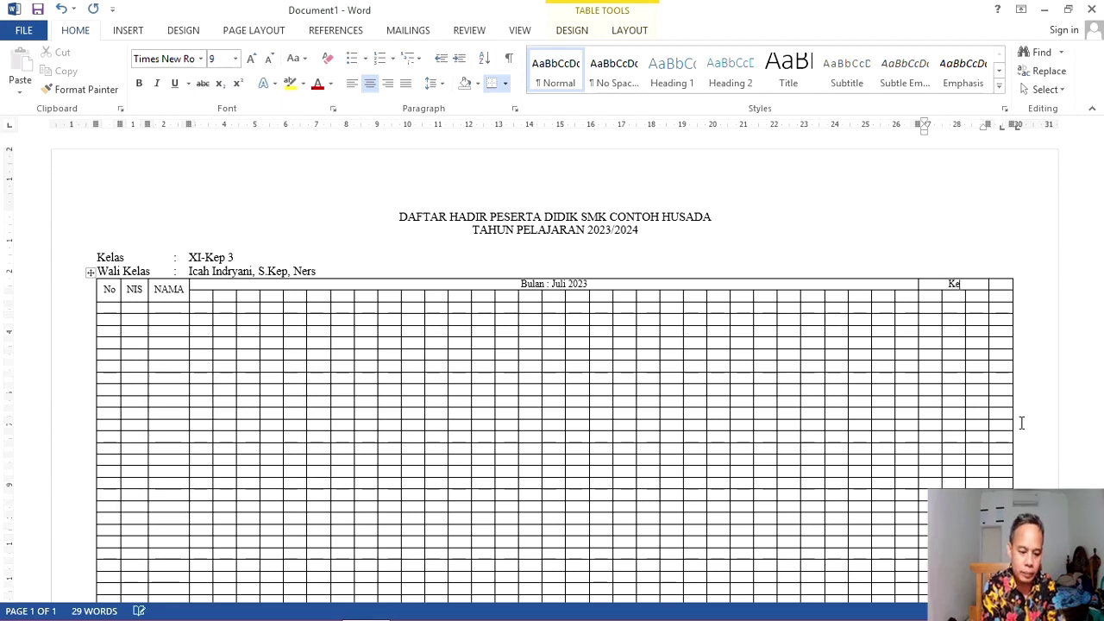
pyautogui.write('terangan')
# Fill the S, I, A sub-column headers and merge the last column's header cells as 'Jml'
pyautogui.press('Down')
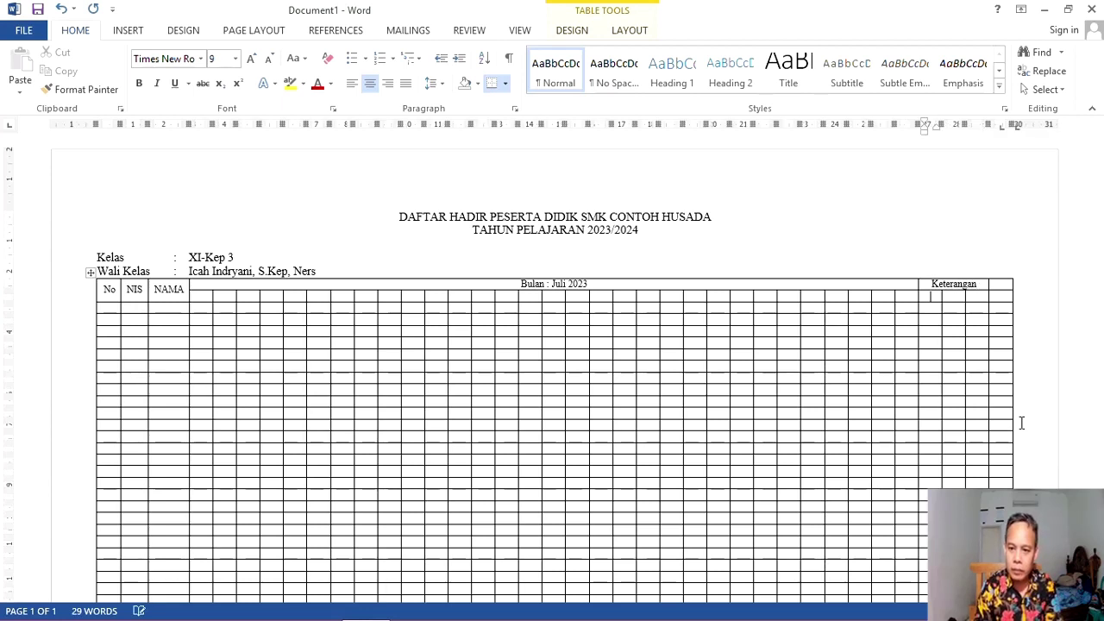
pyautogui.press('Tab')
pyautogui.write('I')
pyautogui.press('Tab')
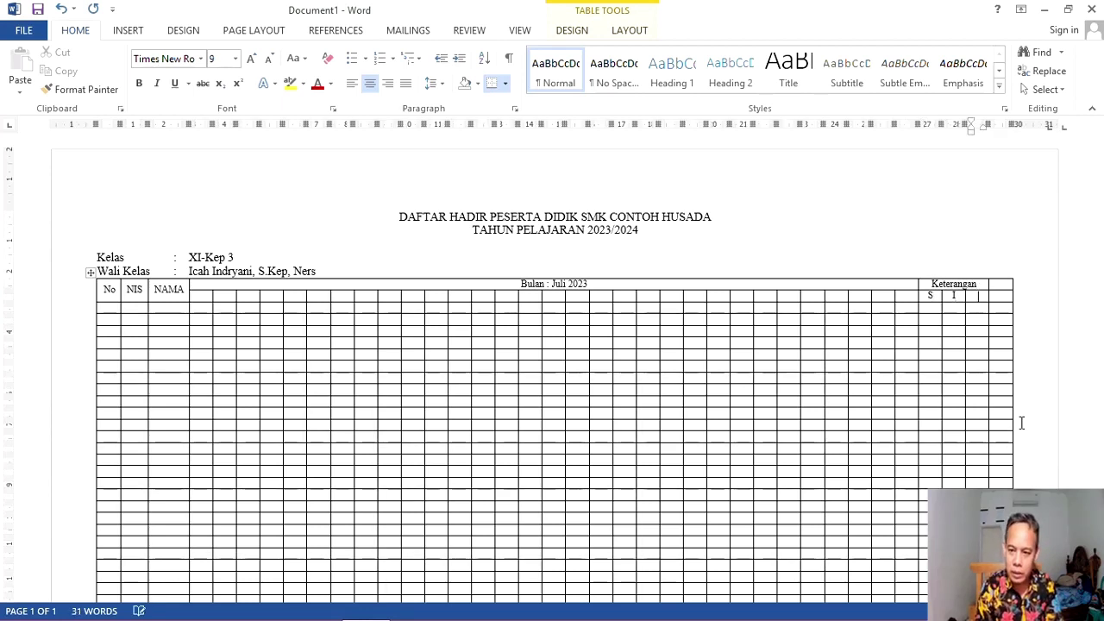
pyautogui.write('A')
pyautogui.press('Tab')
pyautogui.hotkey('shift', 'Down')
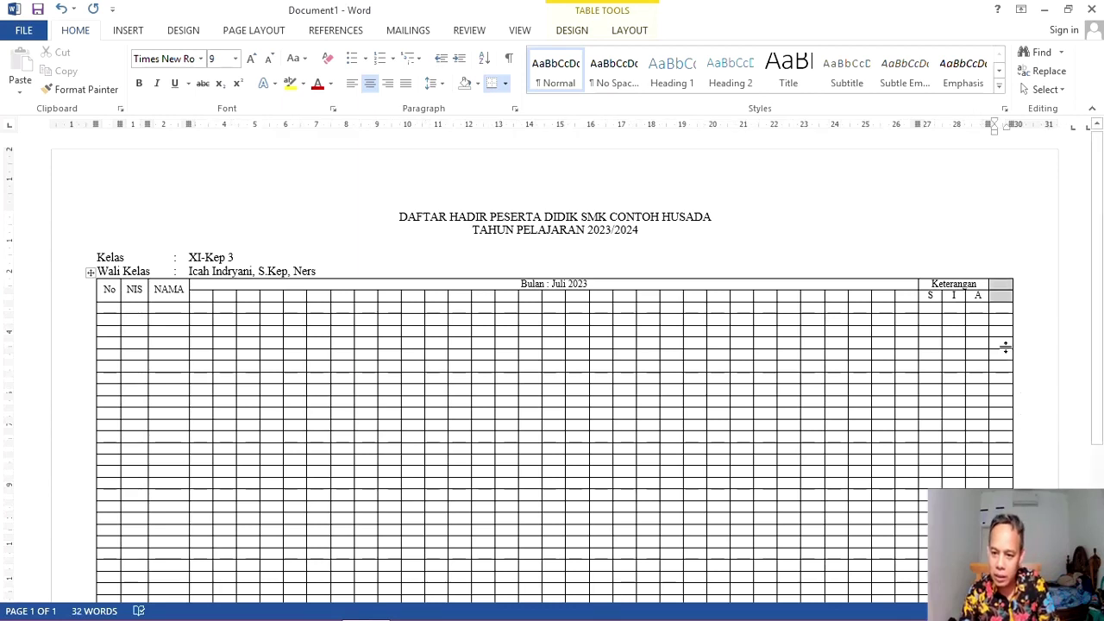
pyautogui.rightClick(1004, 301)
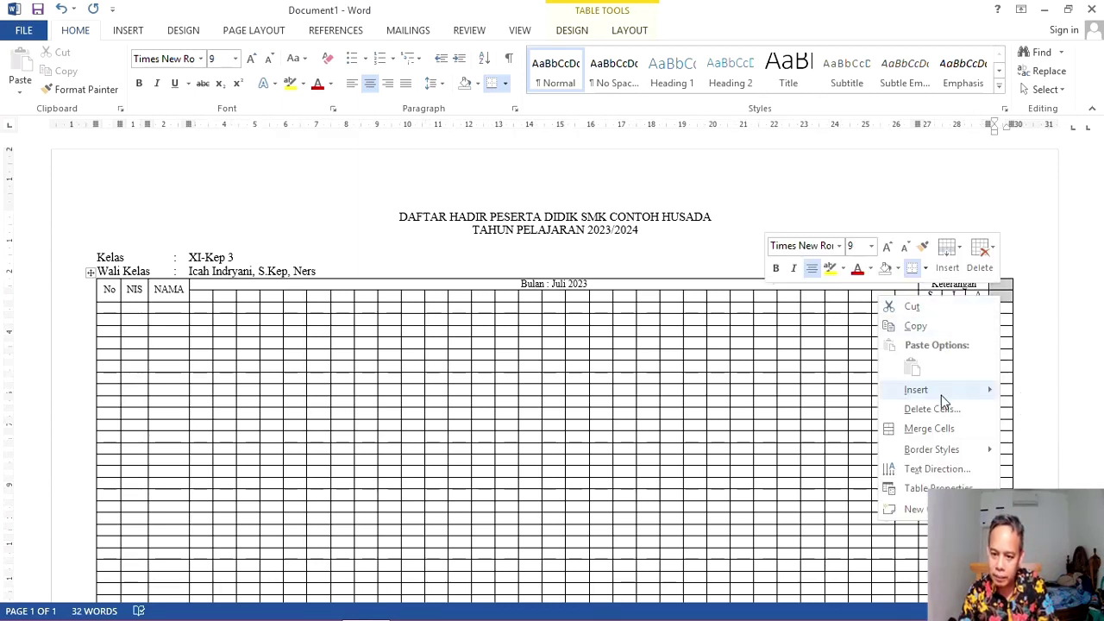
pyautogui.click(953, 427)
pyautogui.write('J')
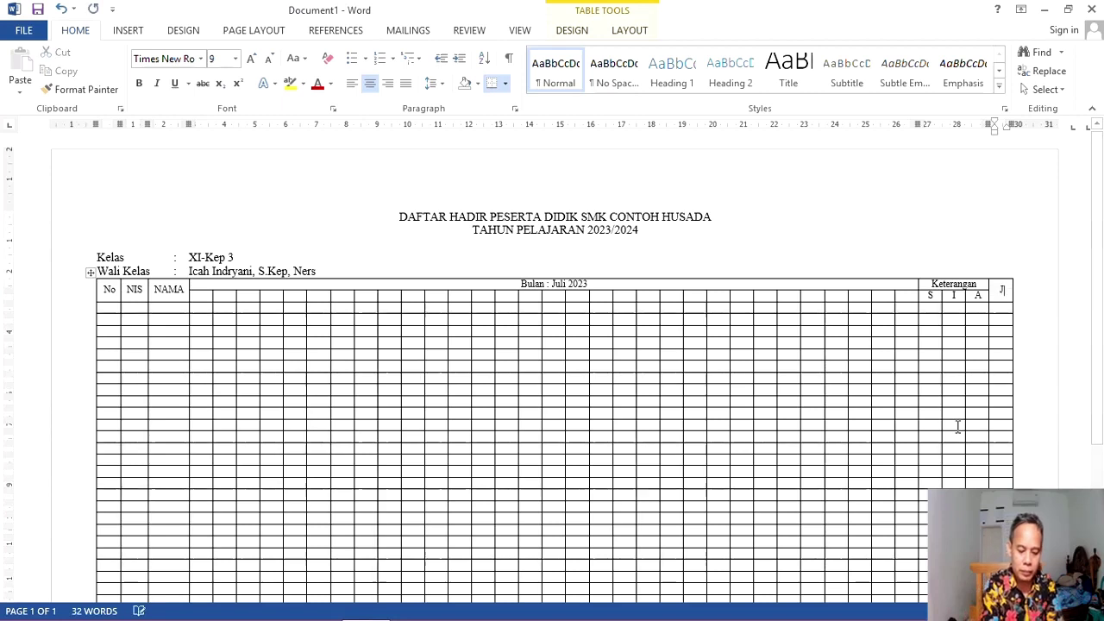
pyautogui.write('ml')
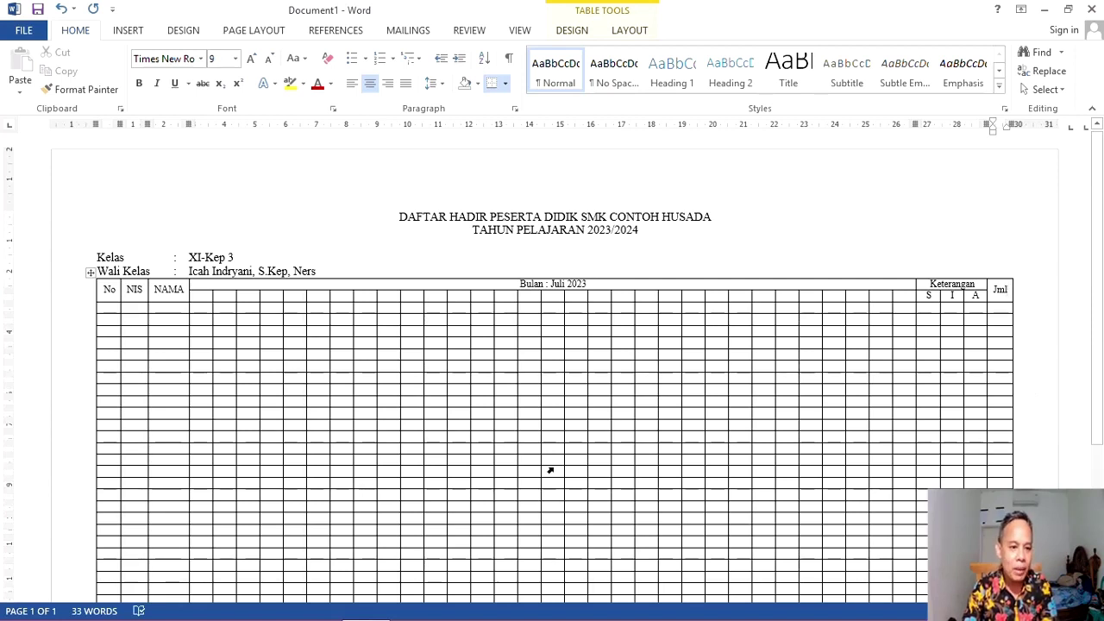
# Select the Jml column and enable its preferred width in Table Properties
pyautogui.scroll(-1, 234, 420)
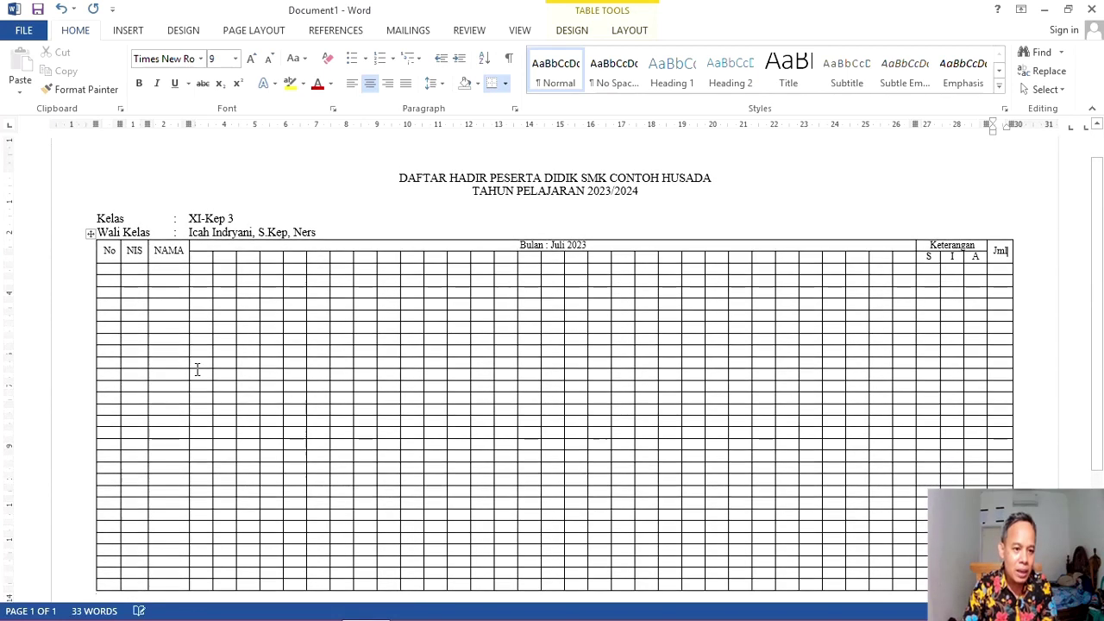
pyautogui.click(141, 270)
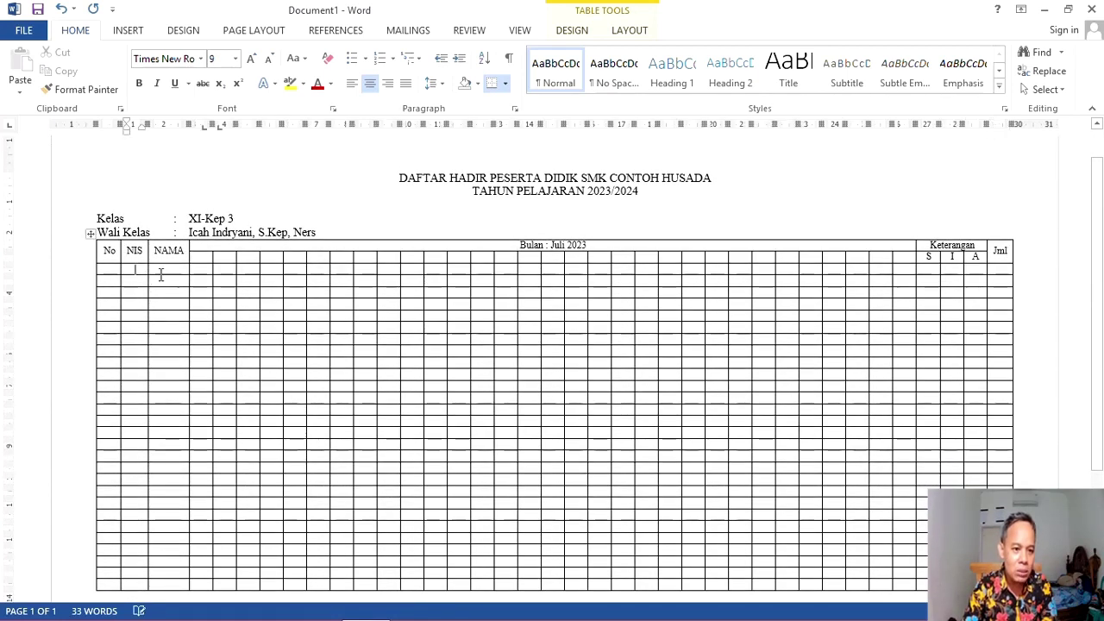
pyautogui.click(171, 270)
pyautogui.click(174, 277)
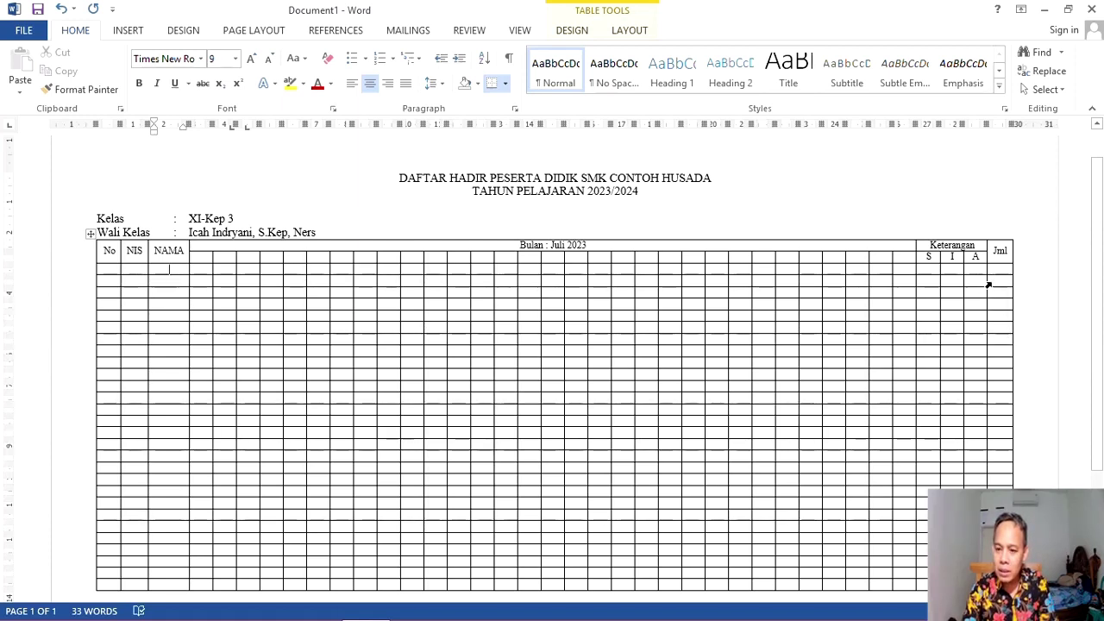
pyautogui.click(988, 285)
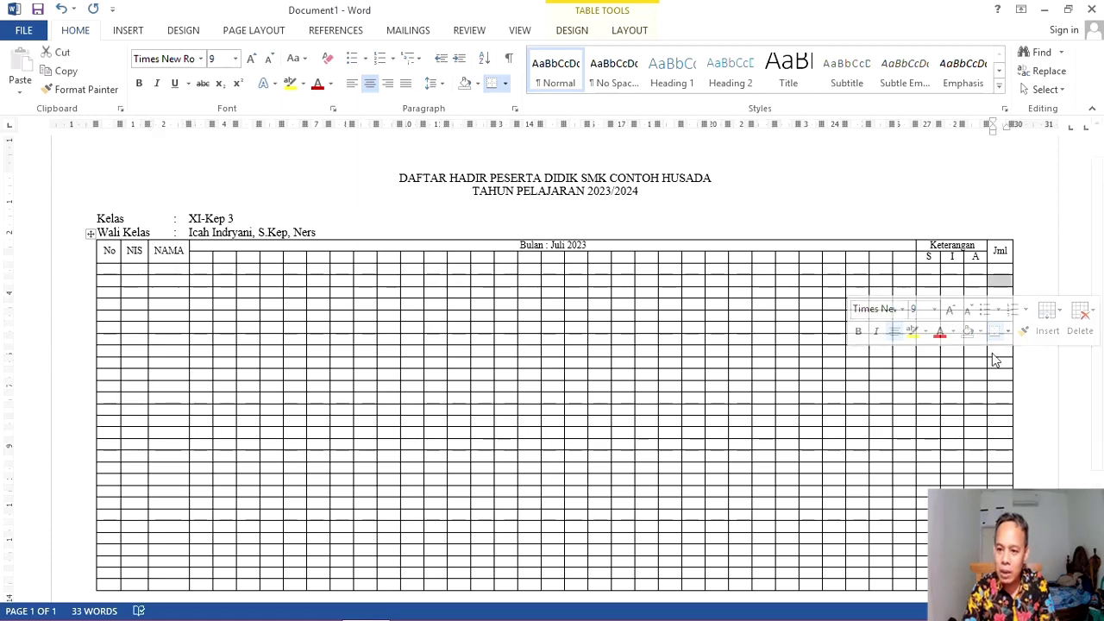
pyautogui.rightClick(1001, 283)
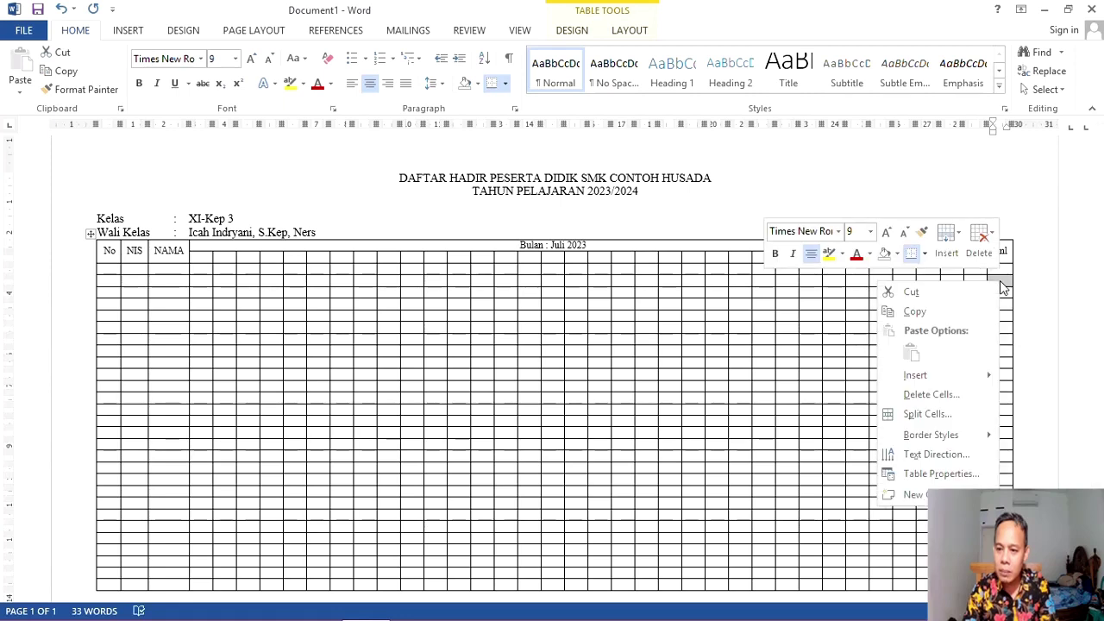
pyautogui.click(940, 473)
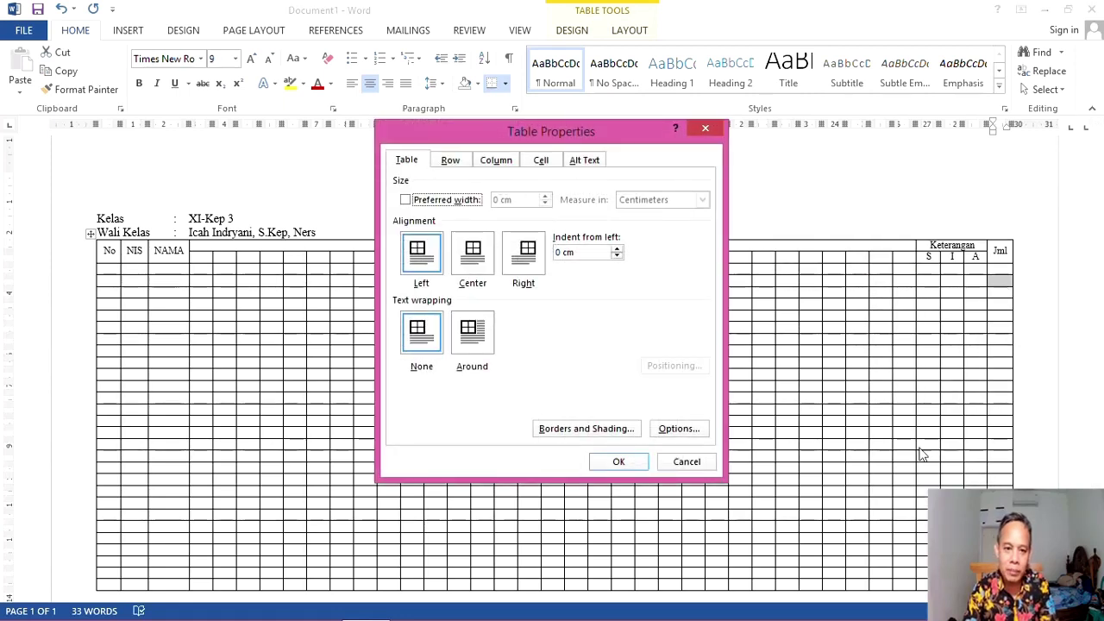
pyautogui.click(502, 166)
pyautogui.click(420, 214)
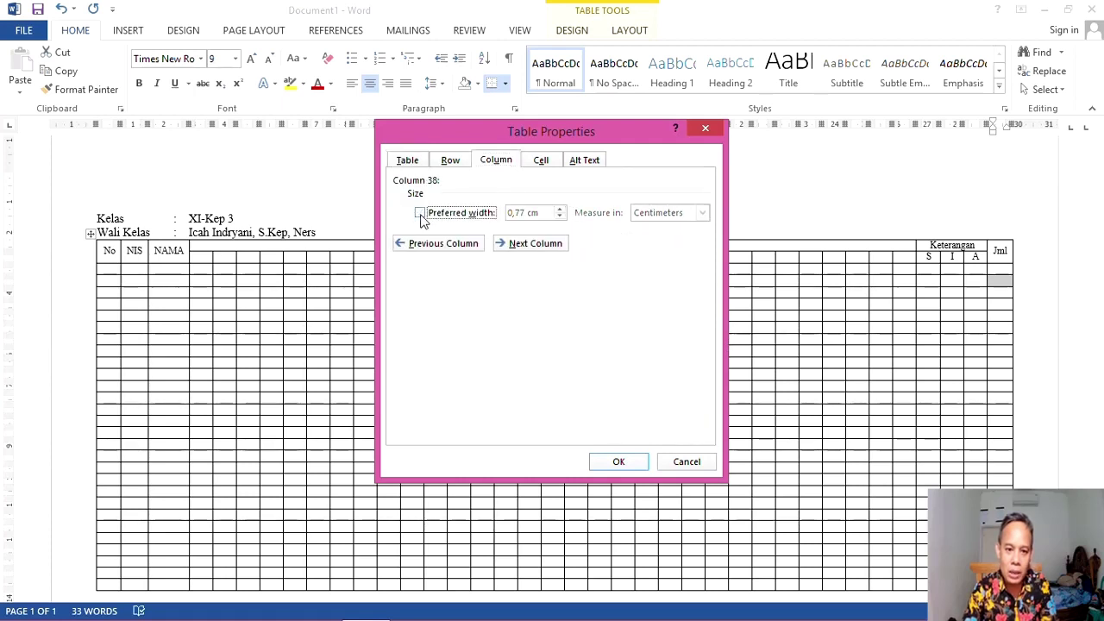
pyautogui.click(420, 213)
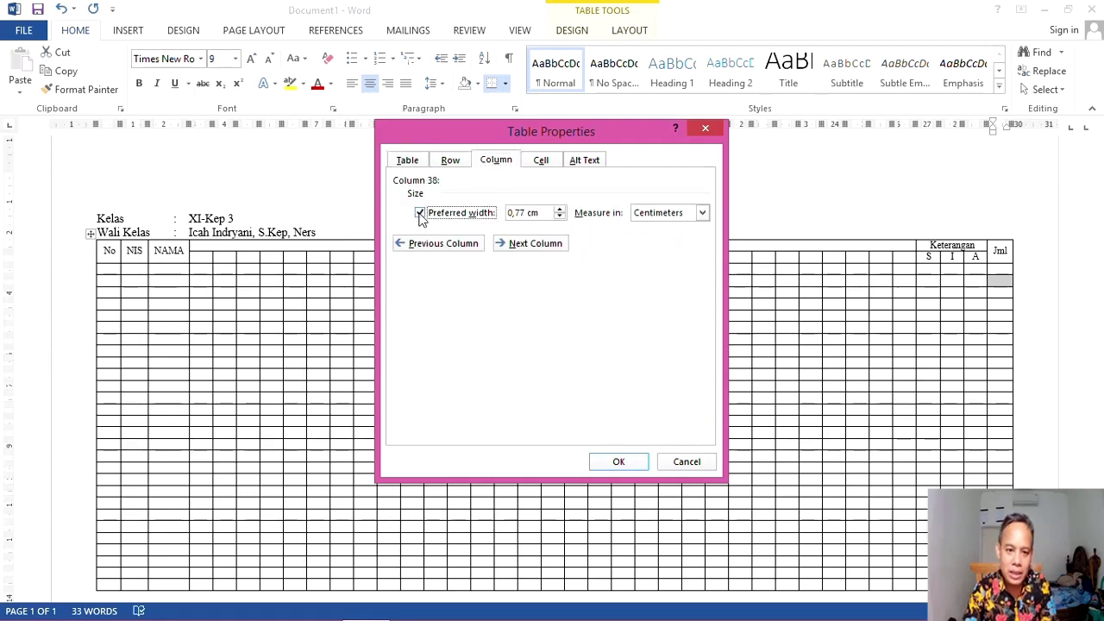
# Set the Jml column's preferred width to 0,9 cm and apply it
pyautogui.click(524, 212)
pyautogui.press('BackSpace')
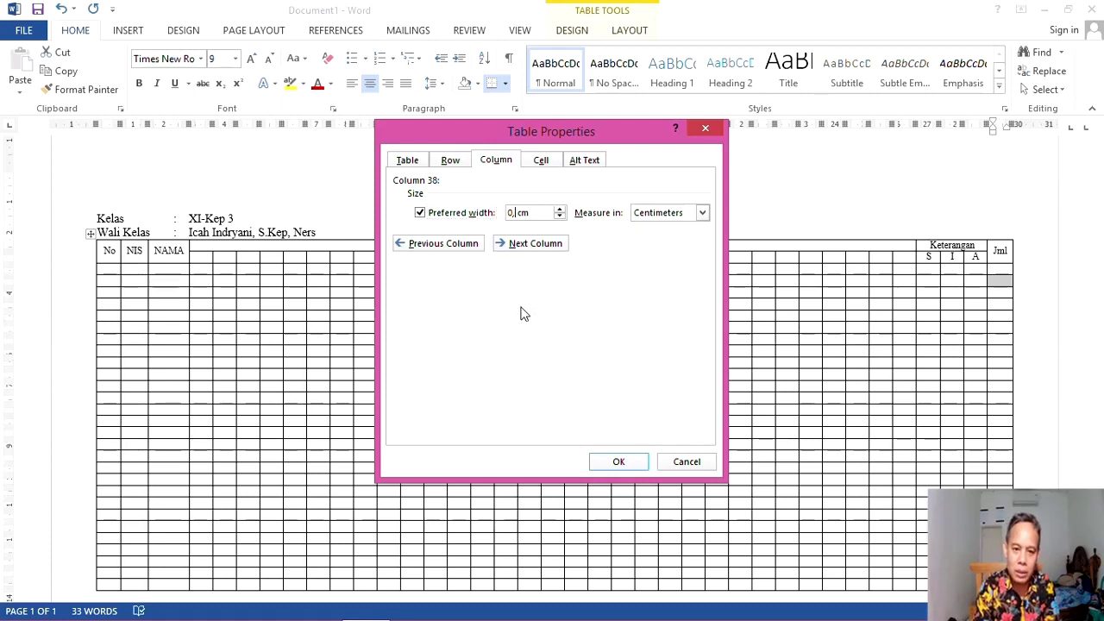
pyautogui.press('BackSpace')
pyautogui.write('5')
pyautogui.press('BackSpace')
pyautogui.write('9')
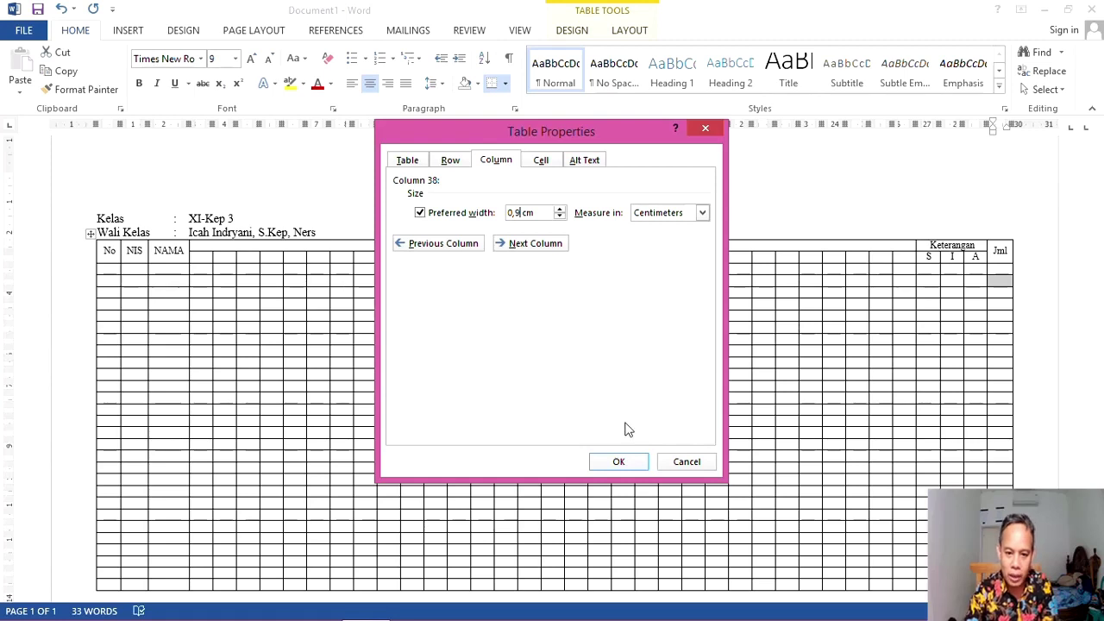
pyautogui.click(620, 462)
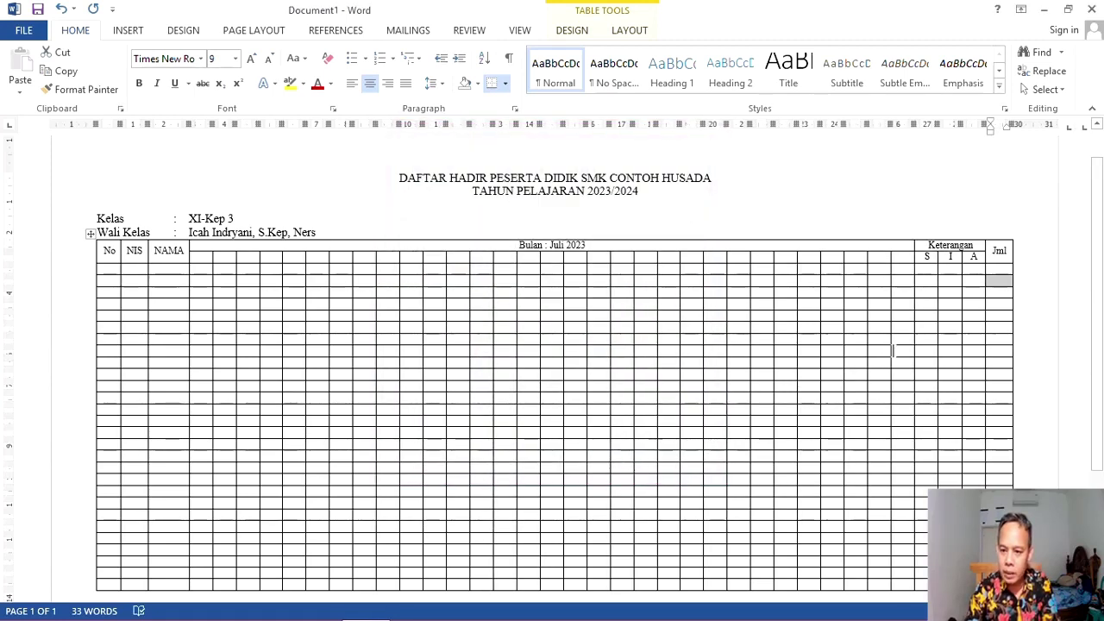
pyautogui.click(928, 273)
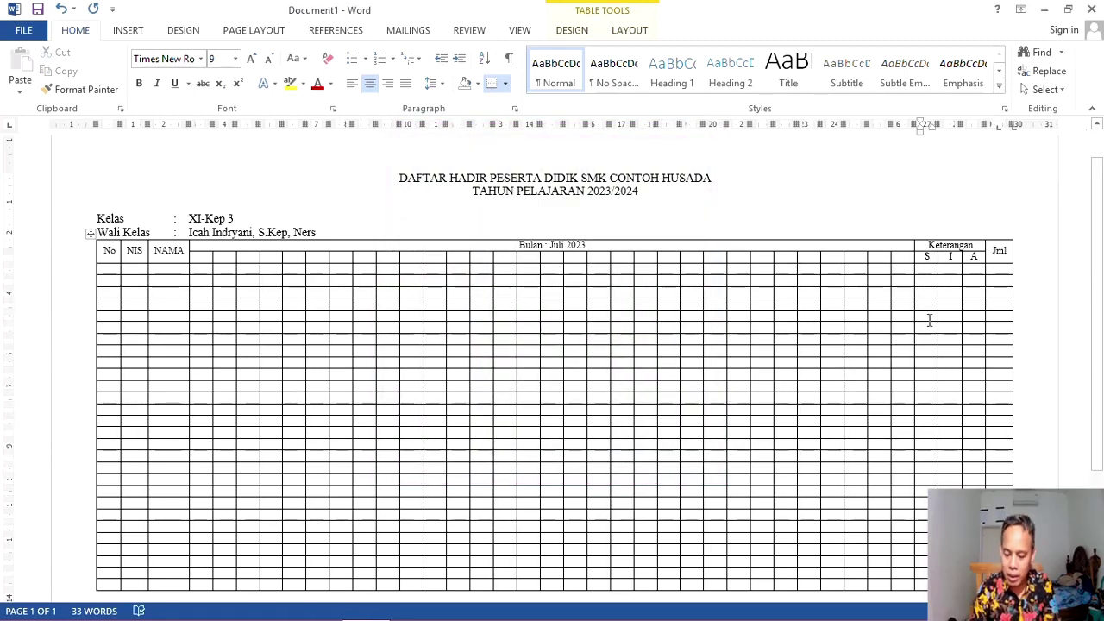
# Replace the S, I and A cells' 2,31 cm width with a 0,8 cm preferred width
pyautogui.hotkey('shift', 'Right')
pyautogui.hotkey('shift', 'Right')
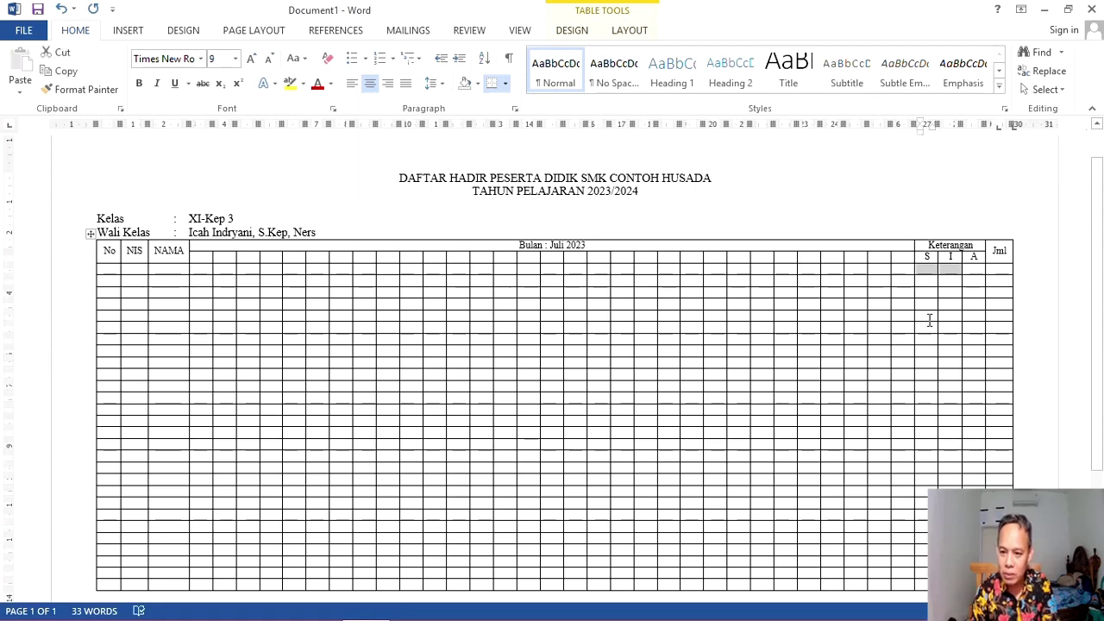
pyautogui.hotkey('shift', 'Right')
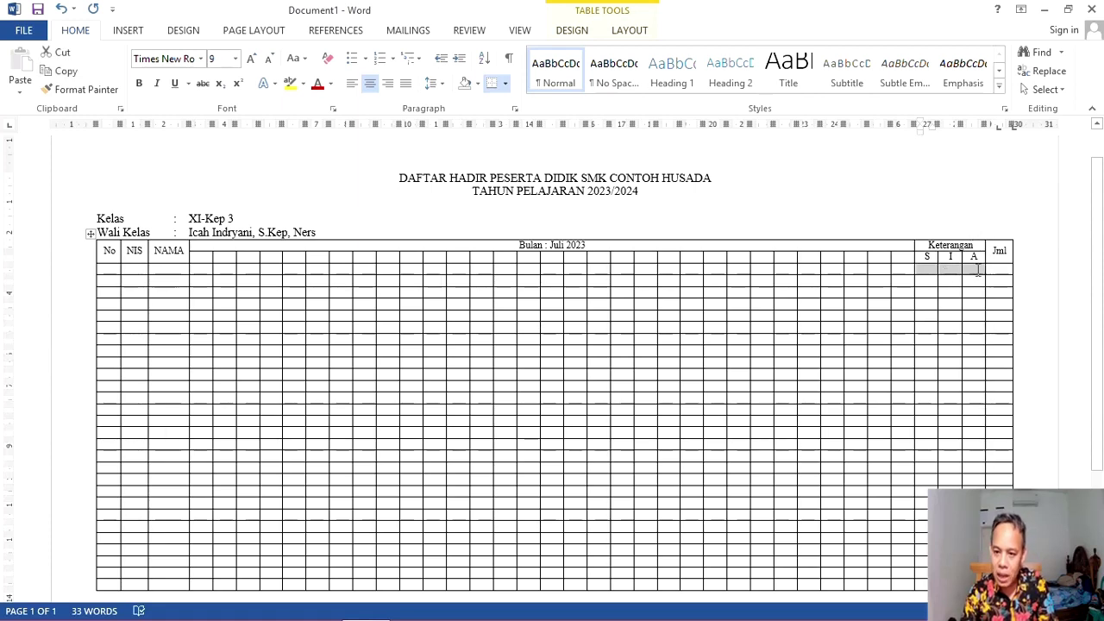
pyautogui.rightClick(973, 274)
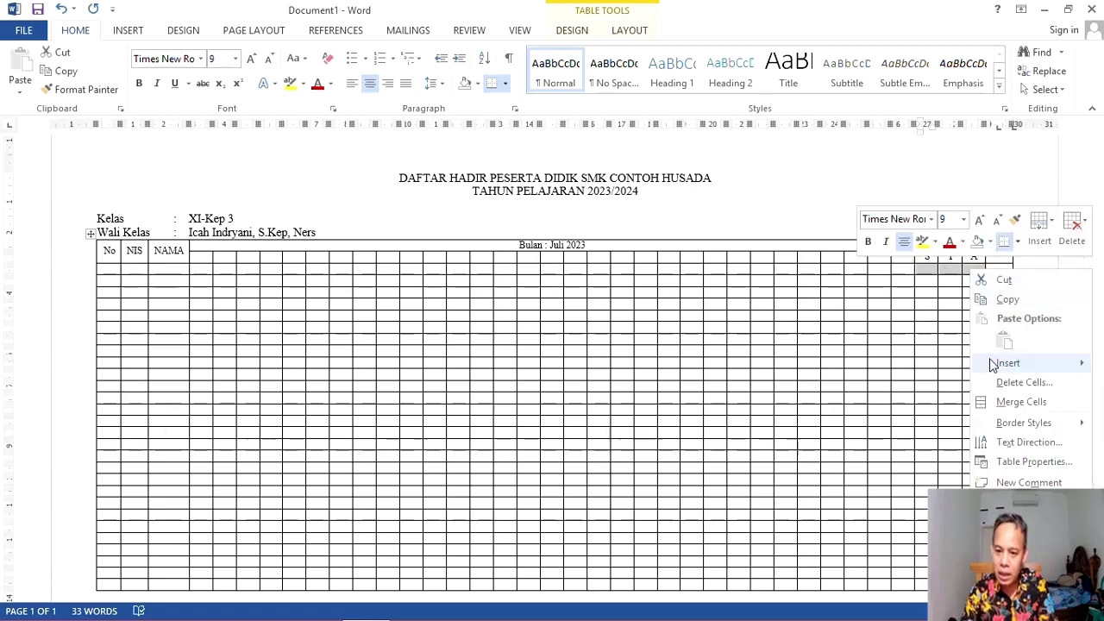
pyautogui.click(1028, 462)
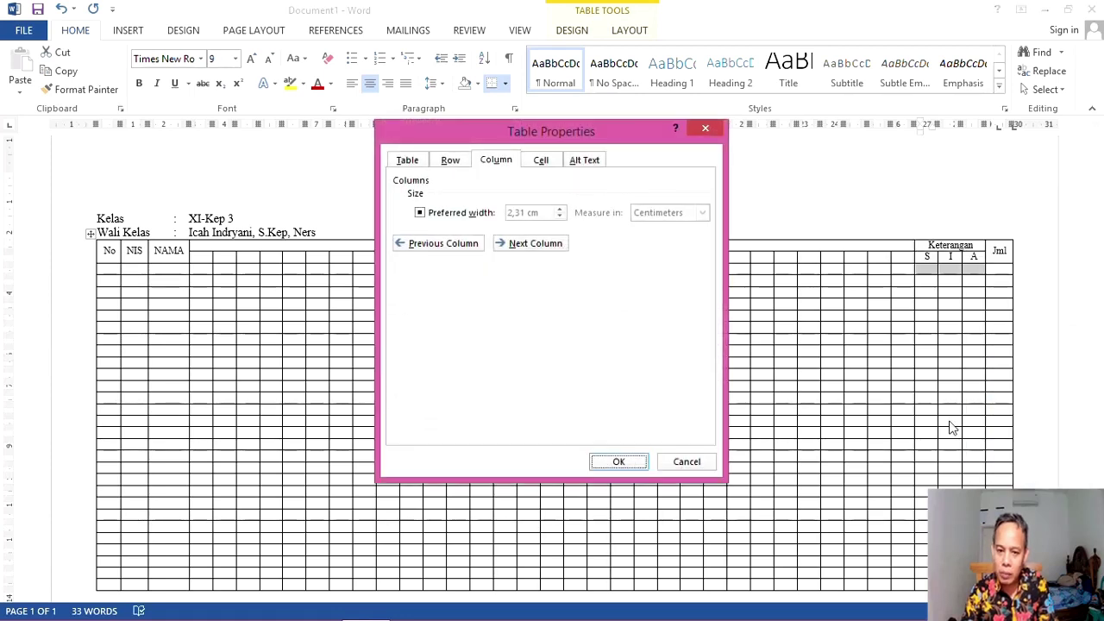
pyautogui.click(492, 167)
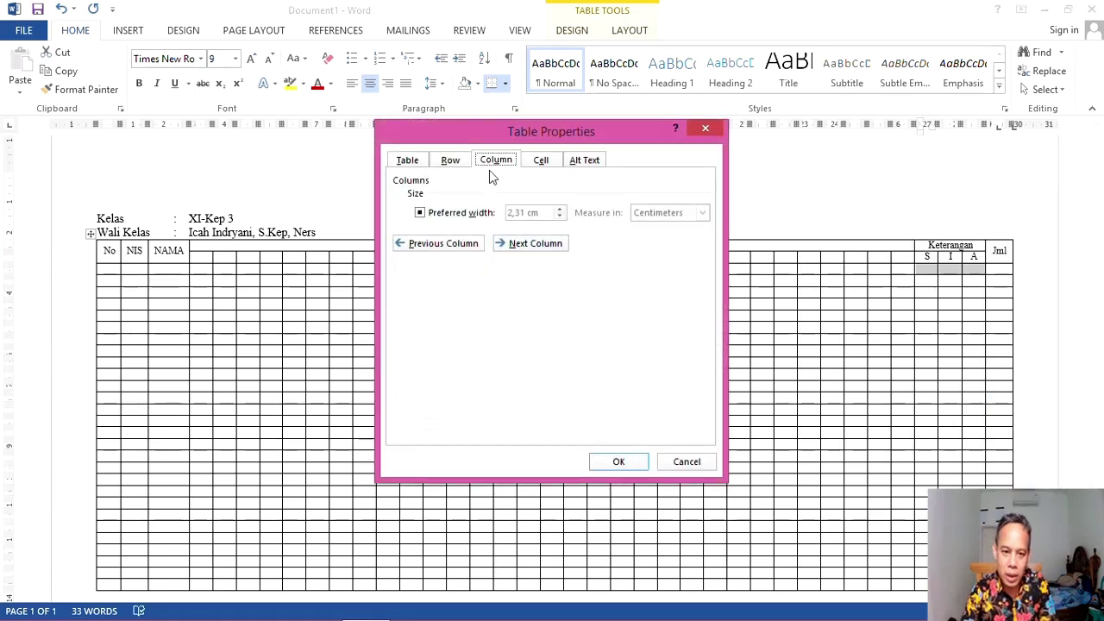
pyautogui.click(419, 214)
pyautogui.click(523, 212)
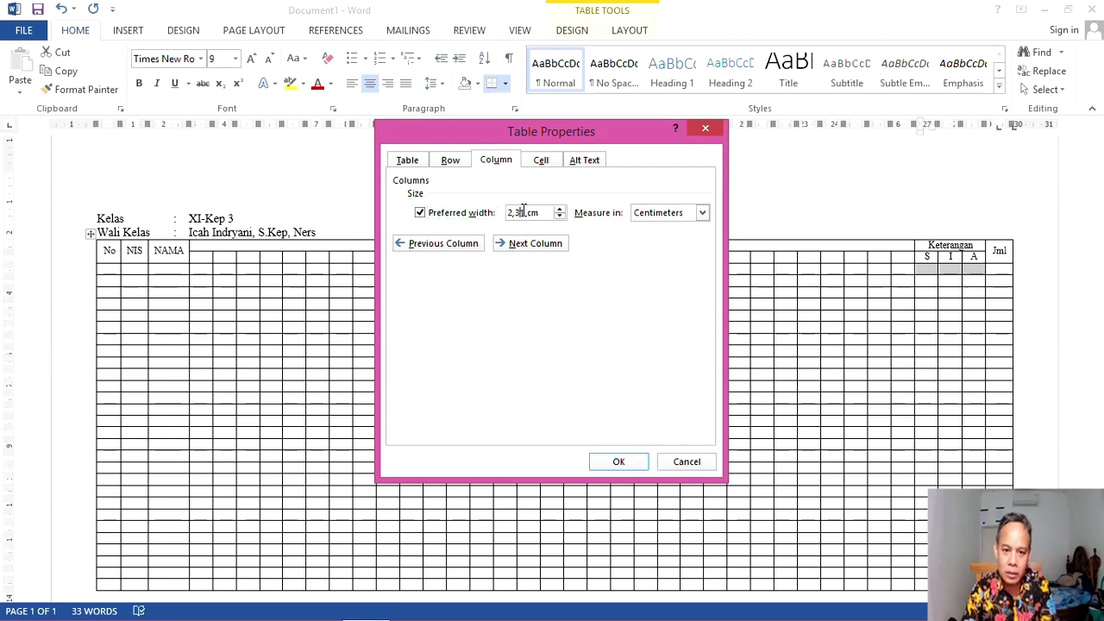
pyautogui.press('BackSpace')
pyautogui.press('BackSpace')
pyautogui.press('BackSpace')
pyautogui.write('0')
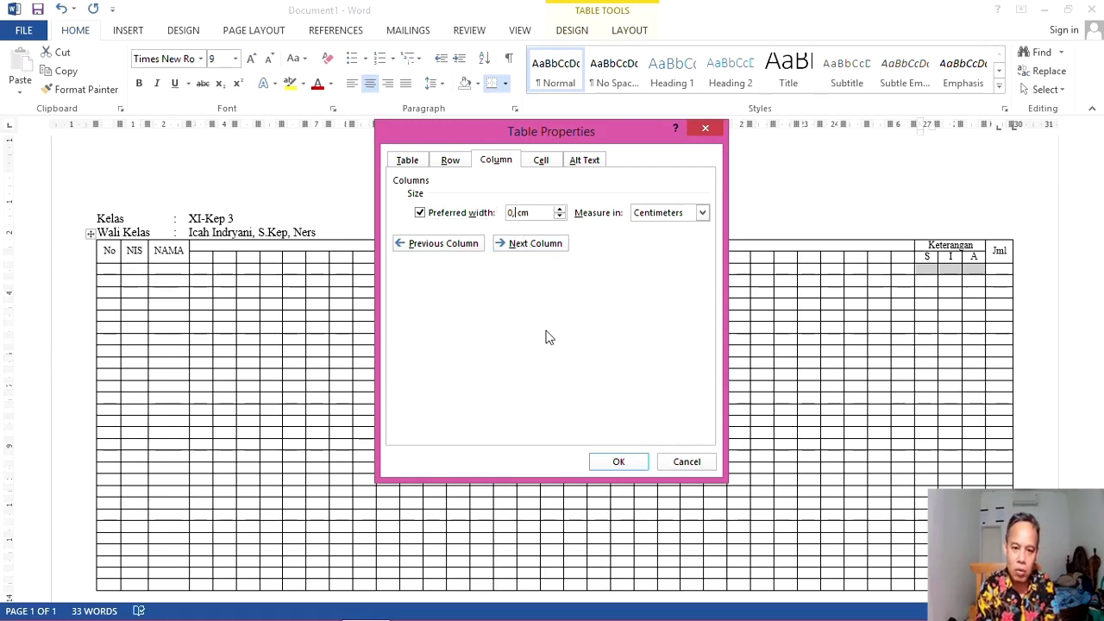
pyautogui.write('8')
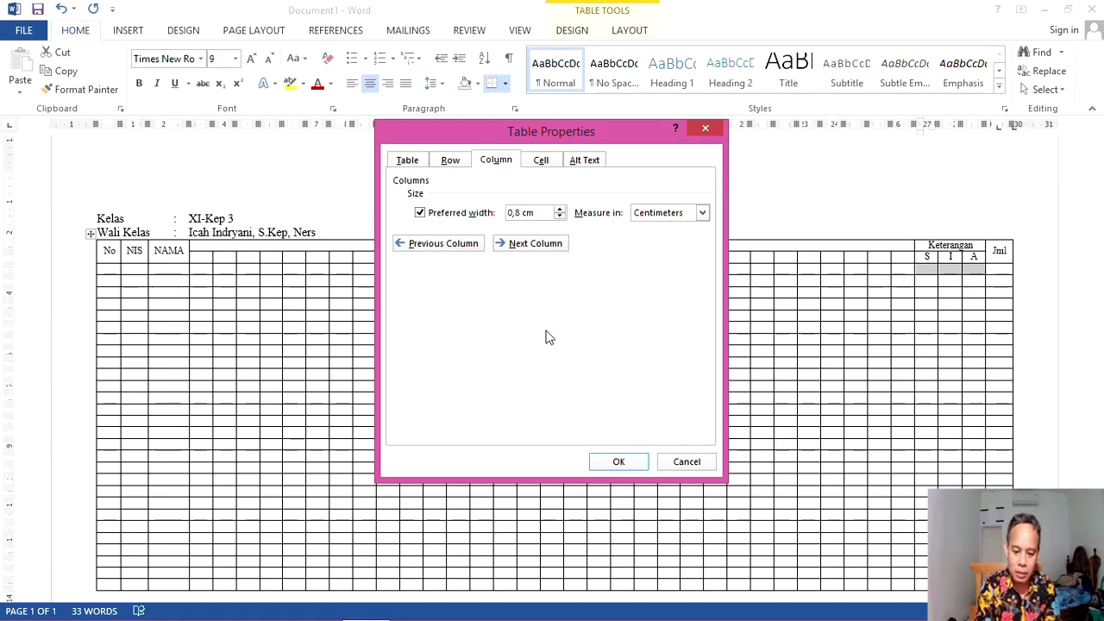
pyautogui.press('Return')
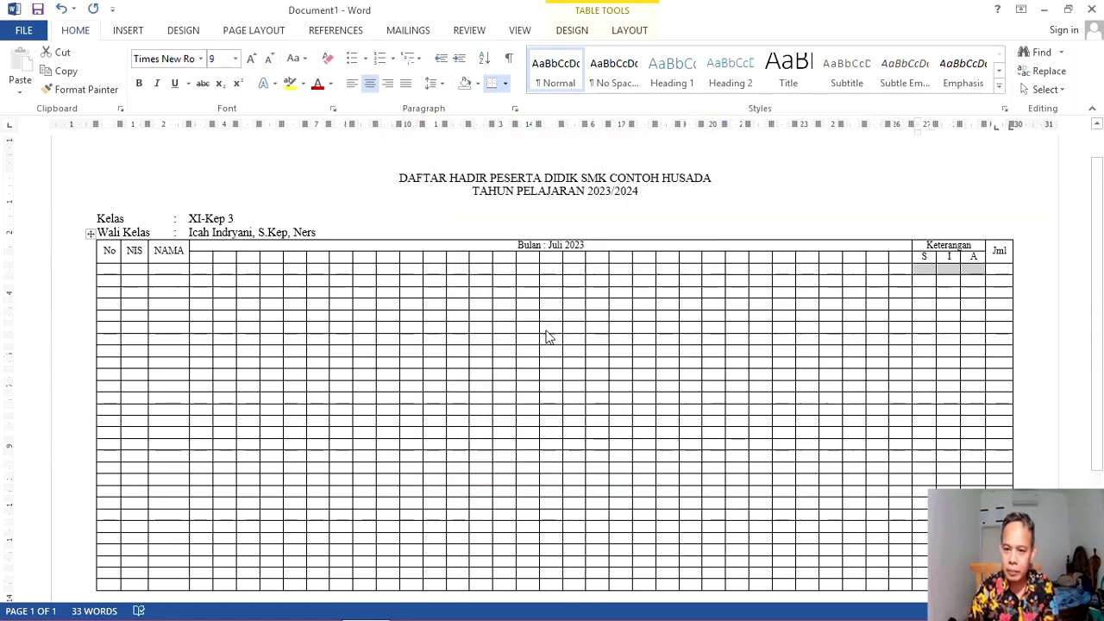
# Select the day cells and give their columns a 0,6 cm preferred width
pyautogui.click(206, 283)
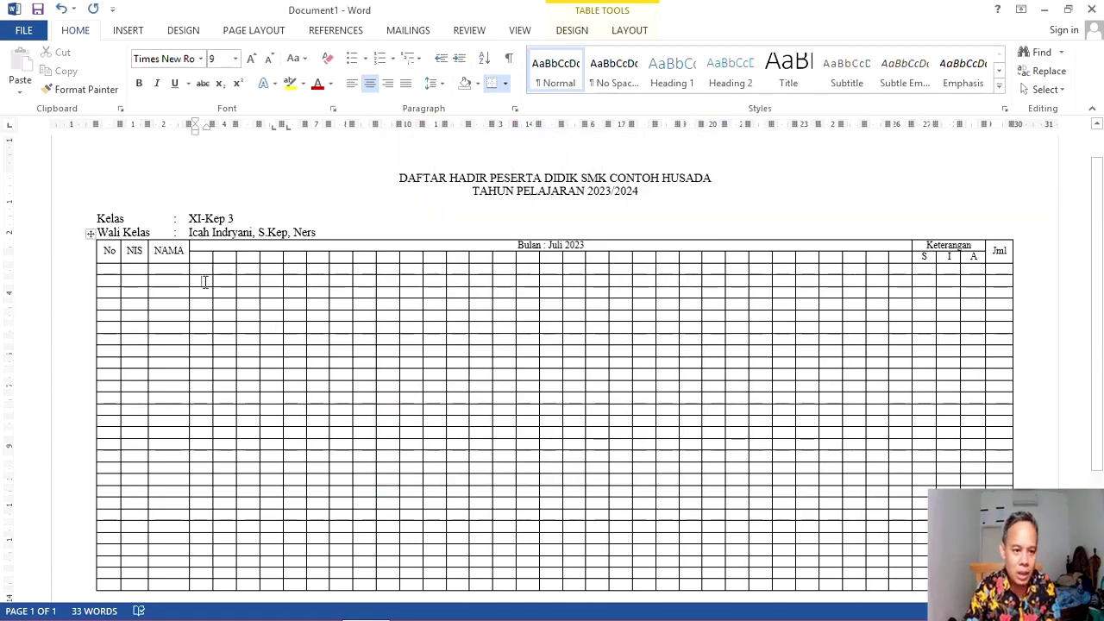
pyautogui.hotkey('shift', 'Right')
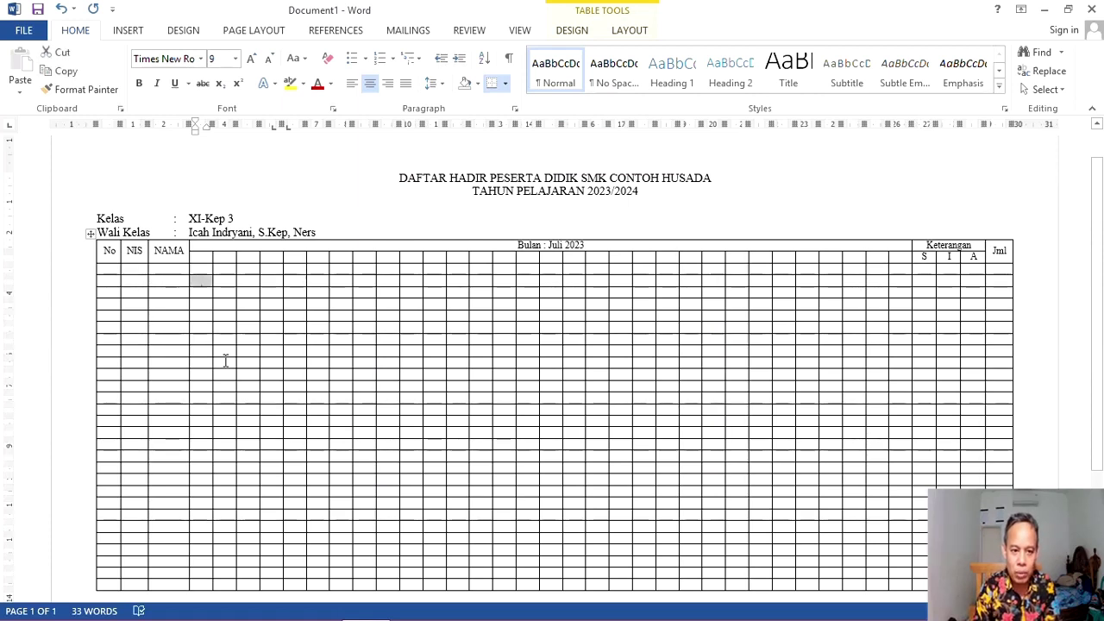
pyautogui.hotkey('shift', 'Right')
pyautogui.hotkey('shift', 'Right')
pyautogui.hotkey('shift', 'Right')
pyautogui.hotkey('shift', 'Right')
pyautogui.hotkey('shift', 'Right')
pyautogui.hotkey('shift', 'Right')
pyautogui.hotkey('shift', 'Right')
pyautogui.hotkey('shift', 'Right')
pyautogui.hotkey('shift', 'Right')
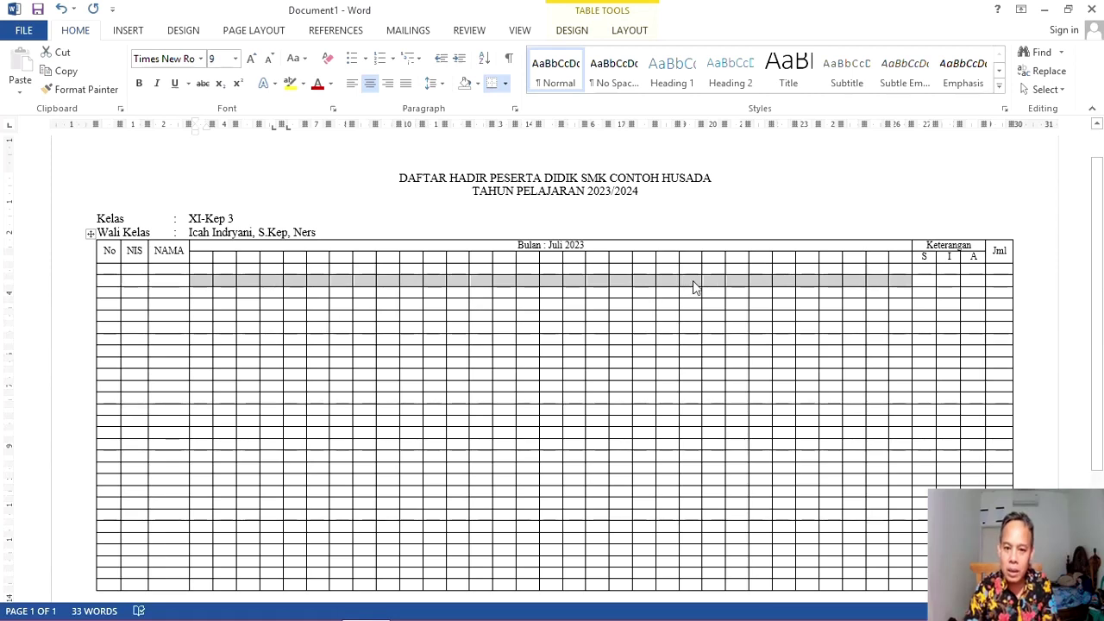
pyautogui.rightClick(695, 287)
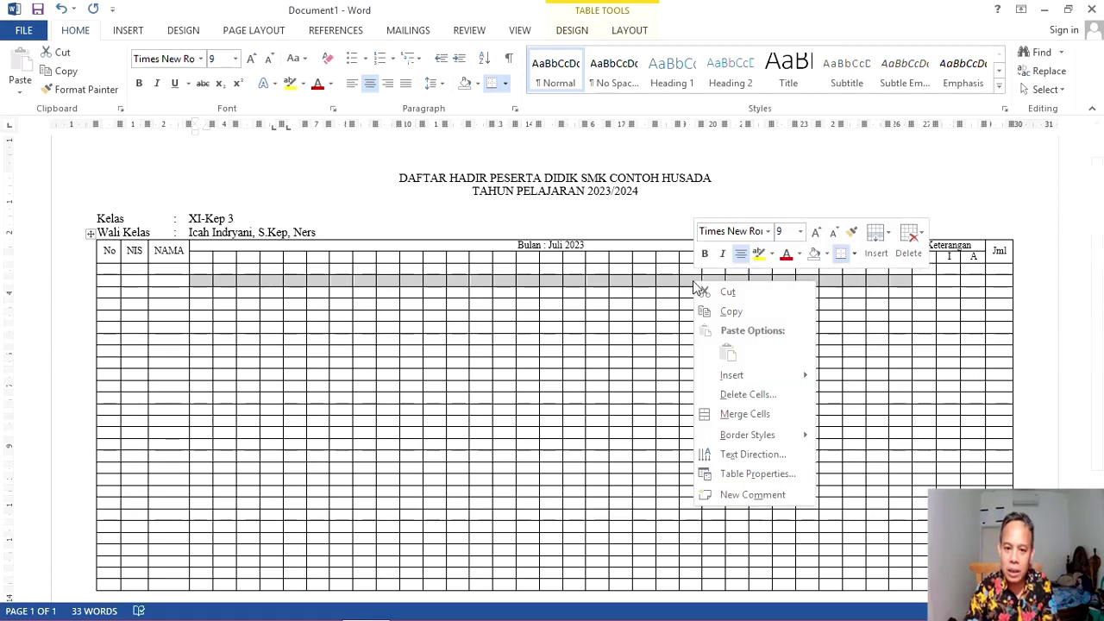
pyautogui.click(759, 474)
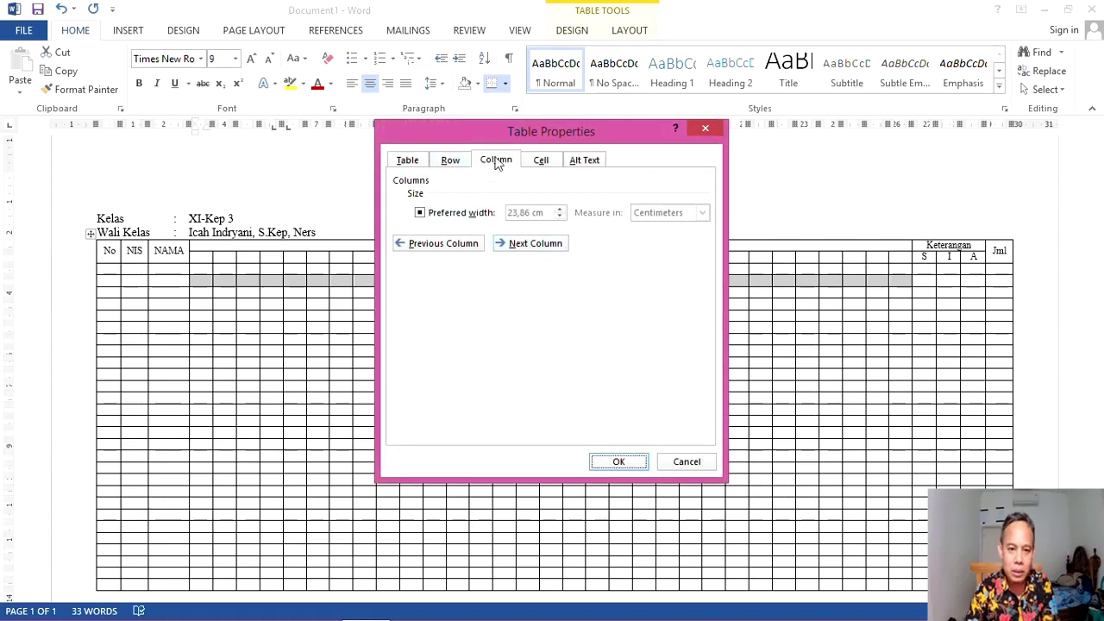
pyautogui.click(420, 213)
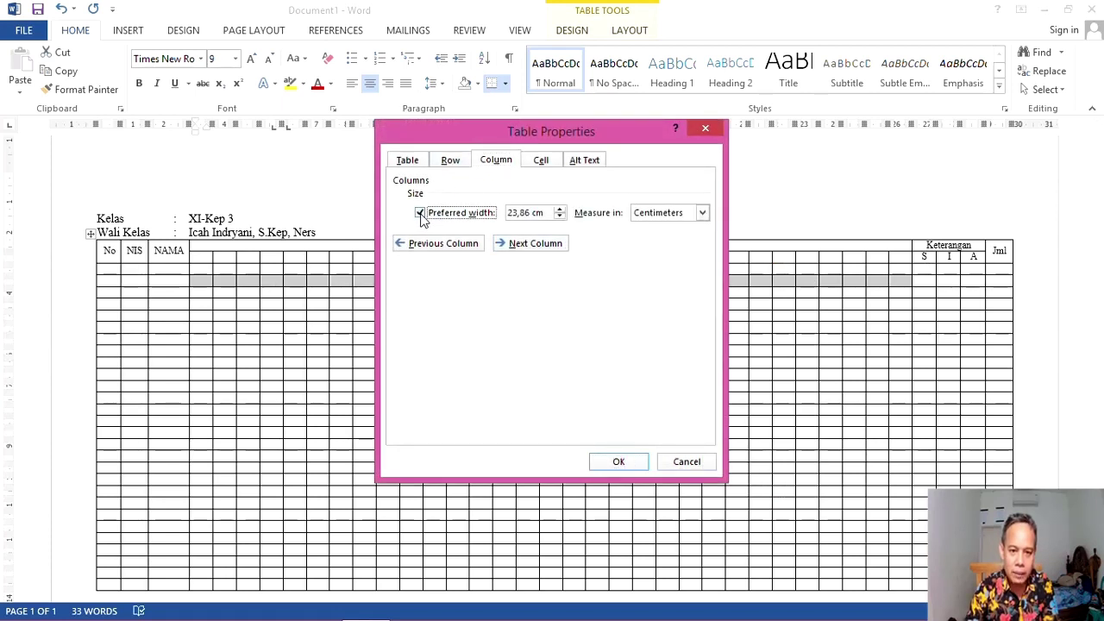
pyautogui.click(528, 213)
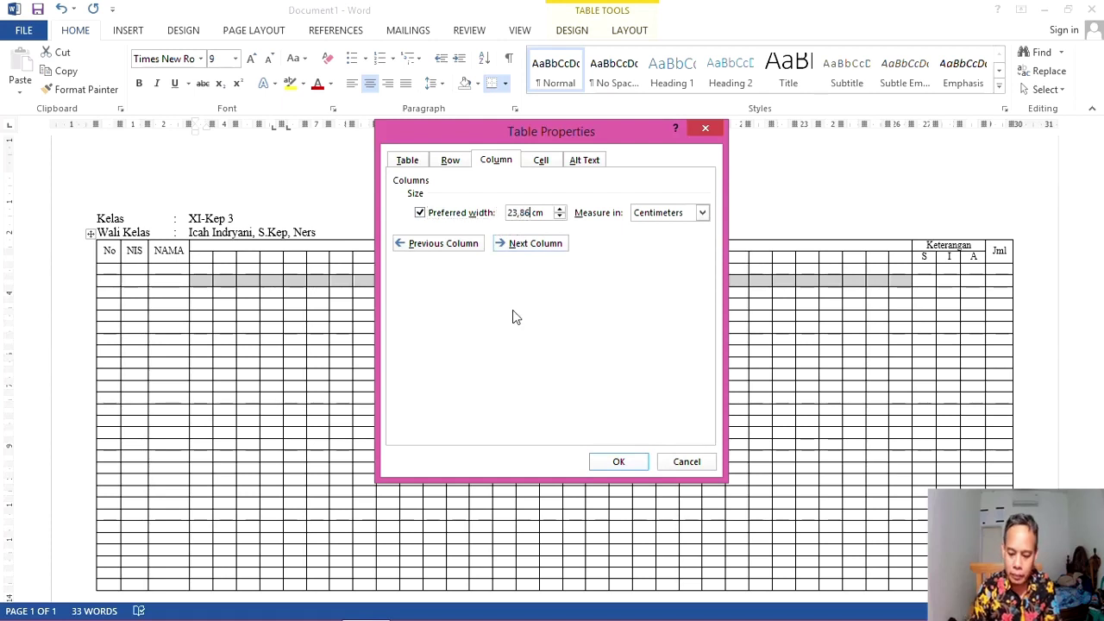
pyautogui.press('BackSpace')
pyautogui.press('BackSpace')
pyautogui.press('BackSpace')
pyautogui.press('BackSpace')
pyautogui.press('BackSpace')
pyautogui.press('BackSpace')
pyautogui.write('0')
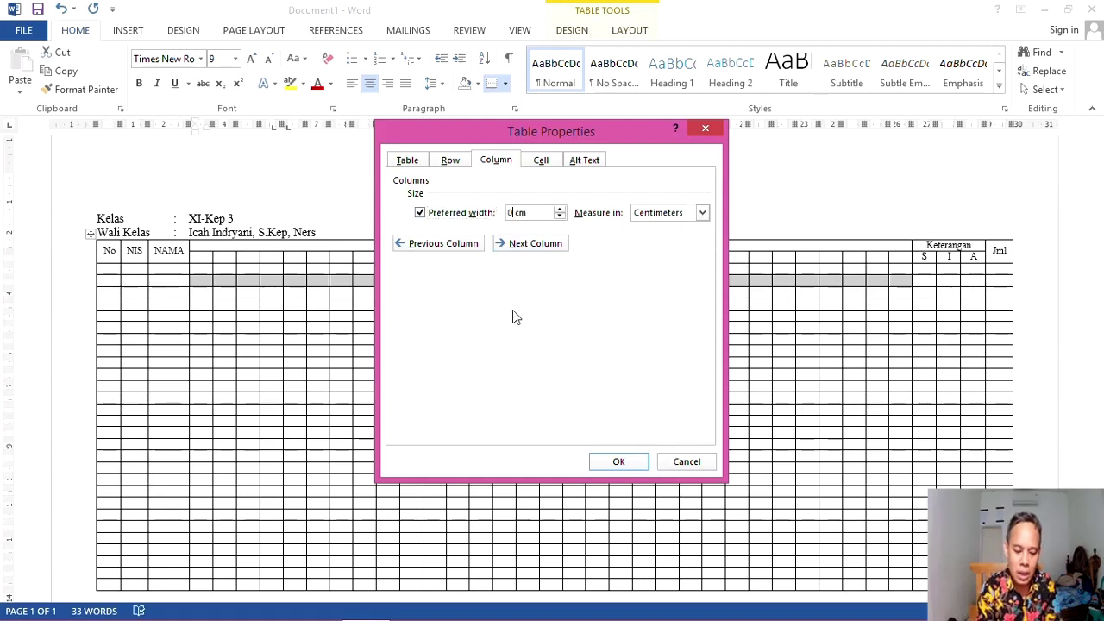
pyautogui.write(',6')
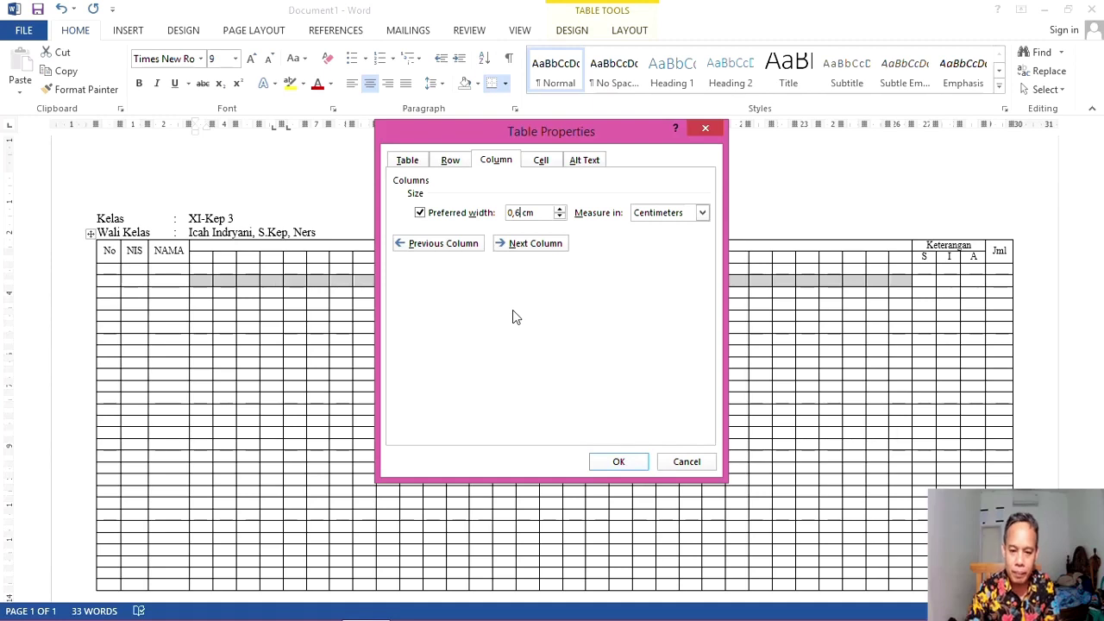
pyautogui.click(618, 463)
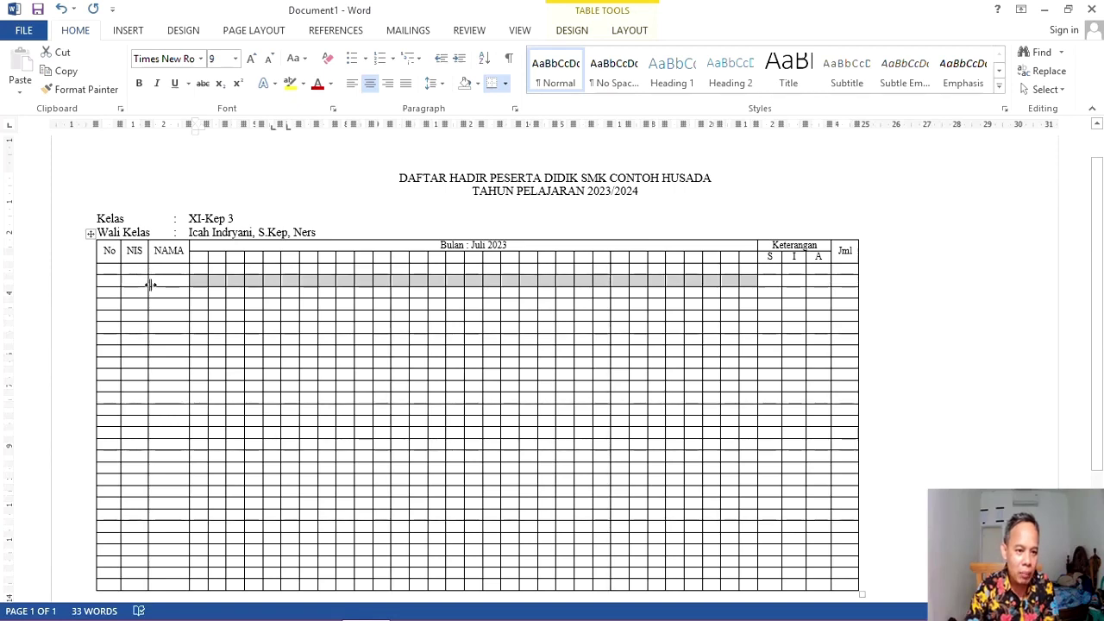
# Set the NAMA column's preferred width to 4,5 cm in Table Properties
pyautogui.click(149, 286)
pyautogui.rightClick(167, 282)
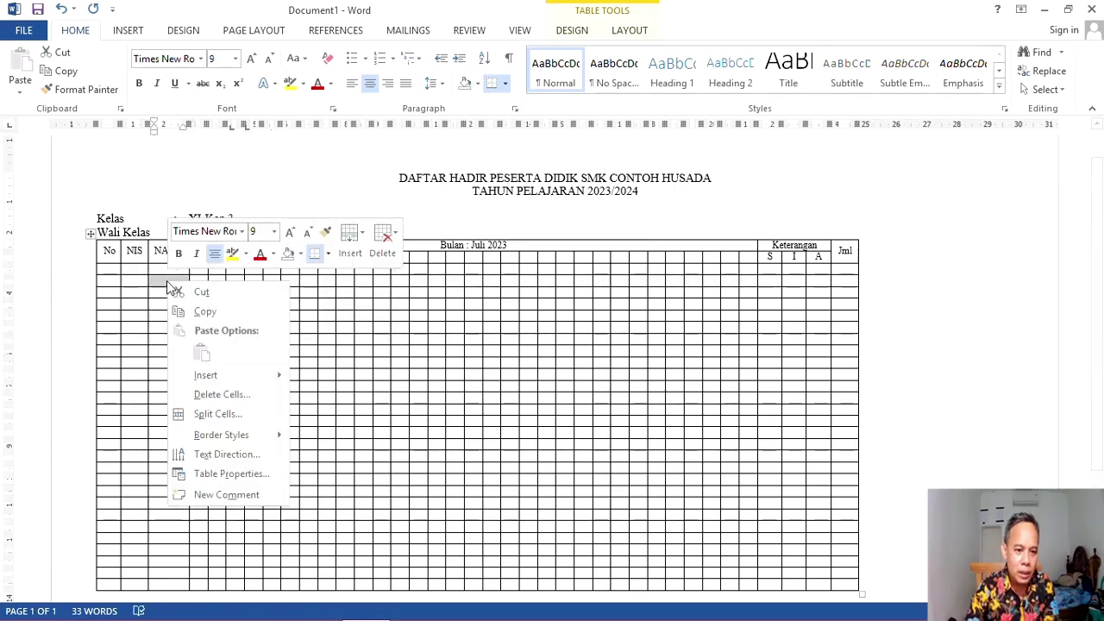
pyautogui.click(224, 474)
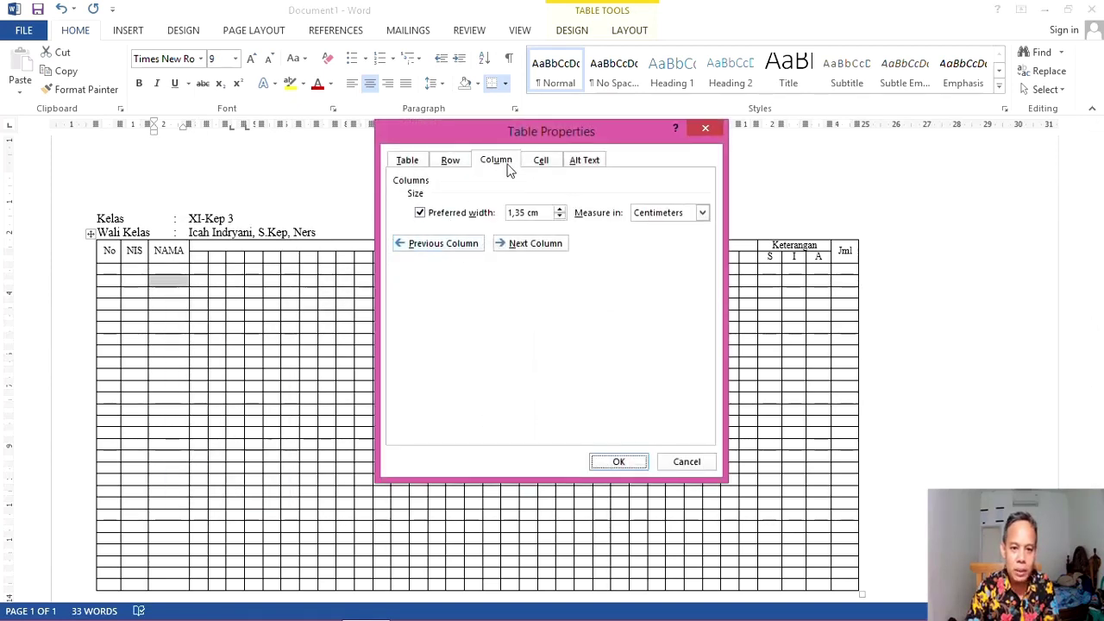
pyautogui.click(499, 166)
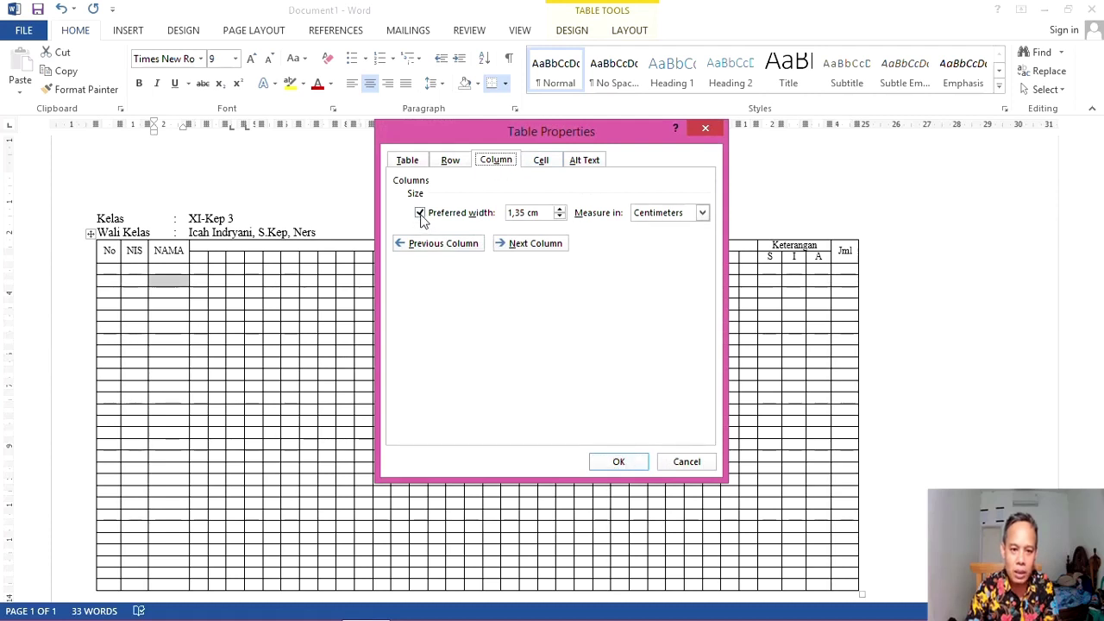
pyautogui.click(522, 214)
pyautogui.press('BackSpace')
pyautogui.press('BackSpace')
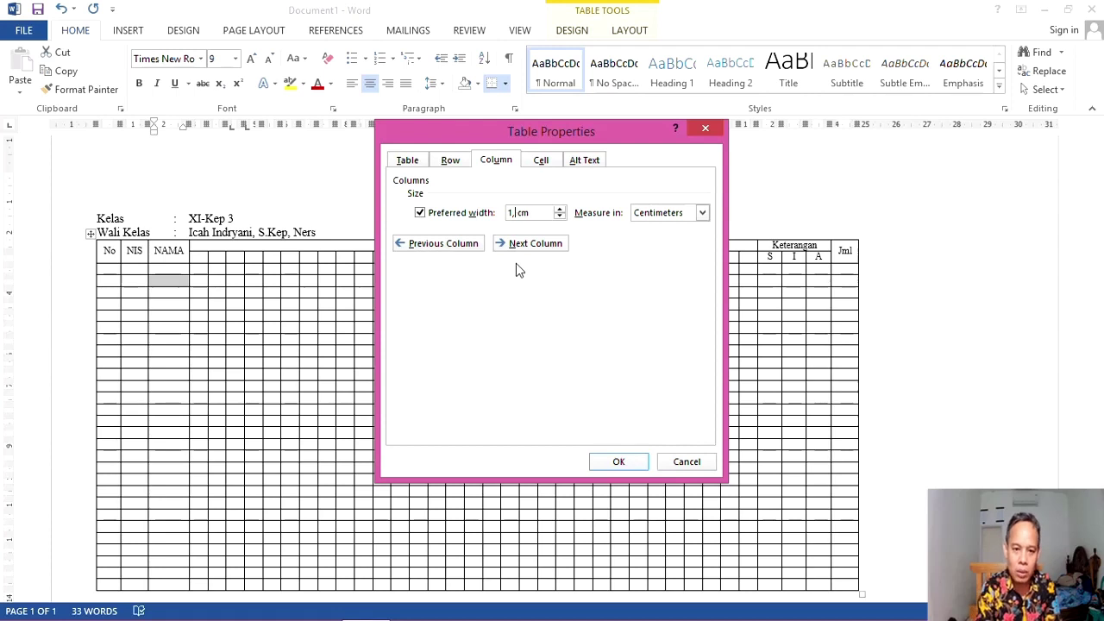
pyautogui.press('BackSpace')
pyautogui.press('BackSpace')
pyautogui.write('4')
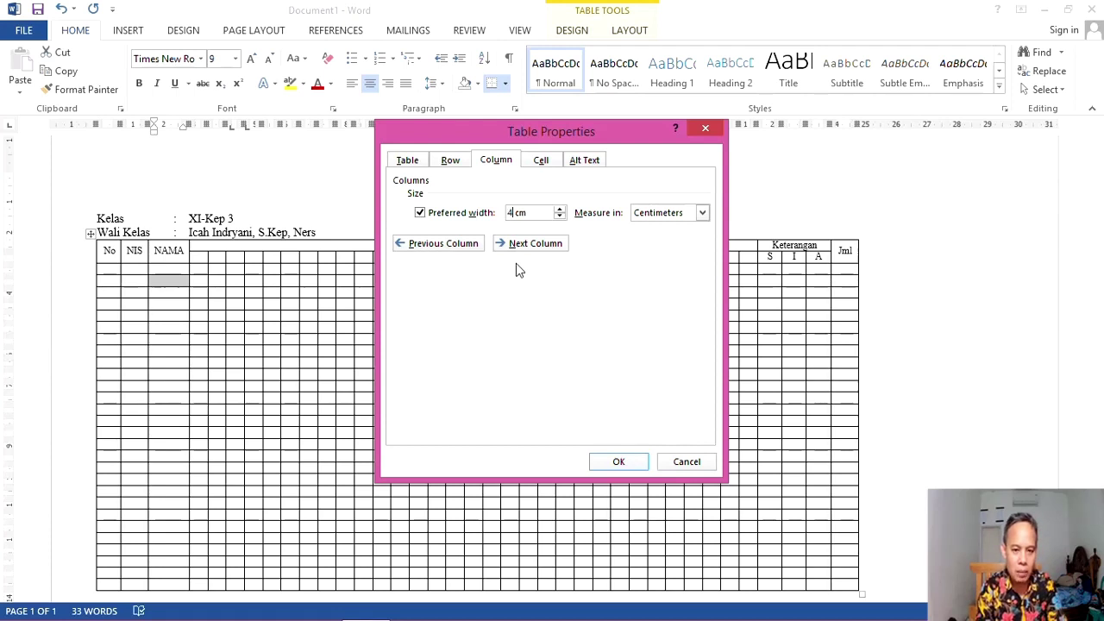
pyautogui.write(',5')
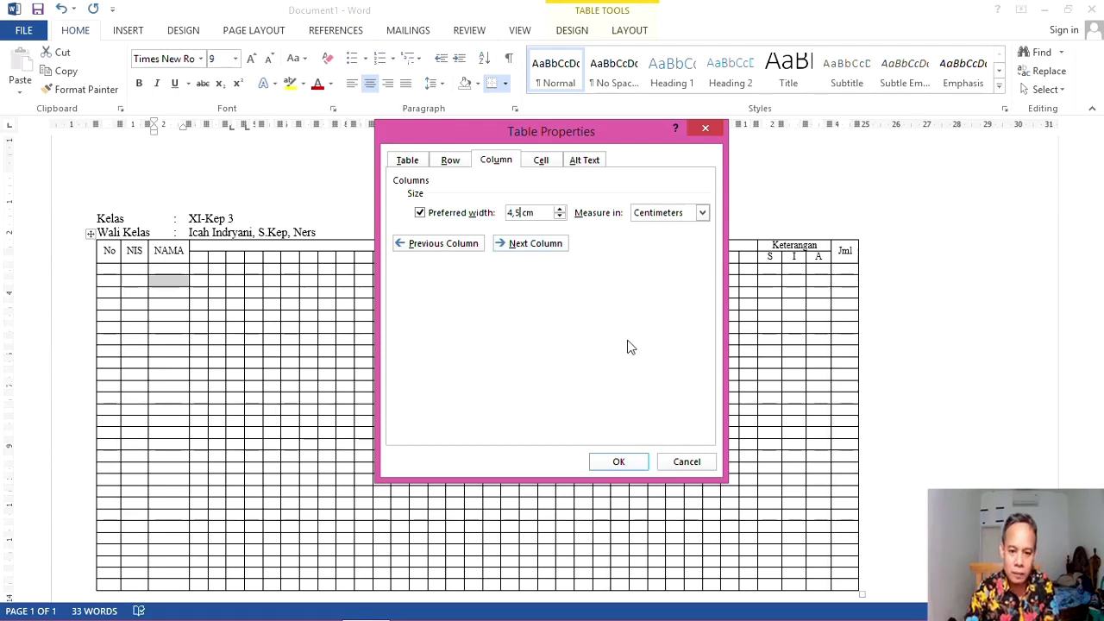
pyautogui.click(629, 467)
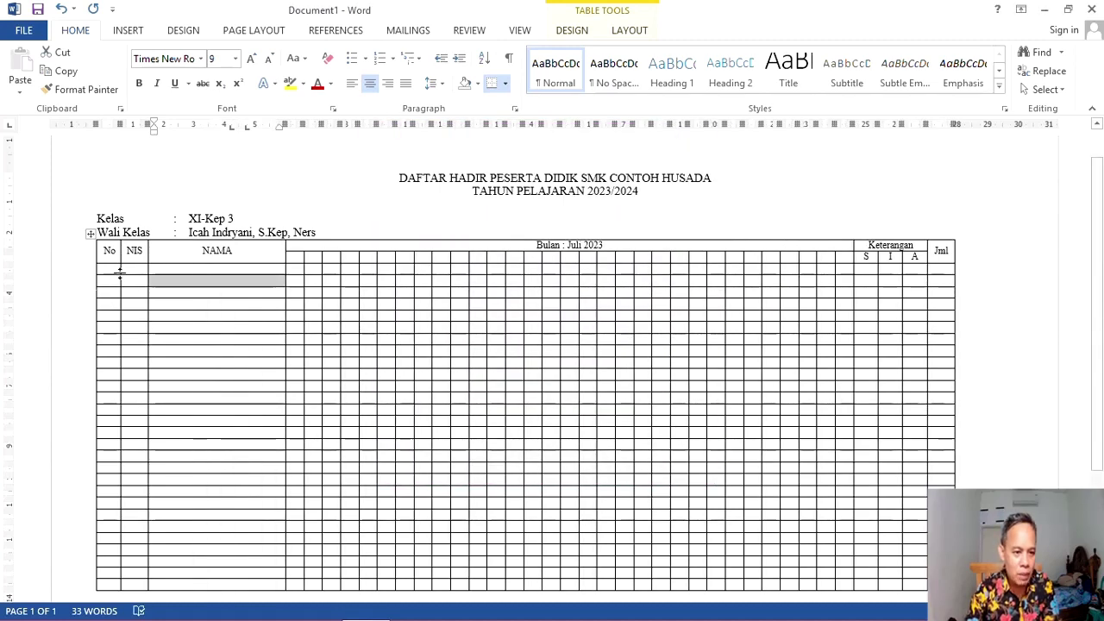
# Set the NIS column's preferred width to 1,5 cm
pyautogui.click(124, 270)
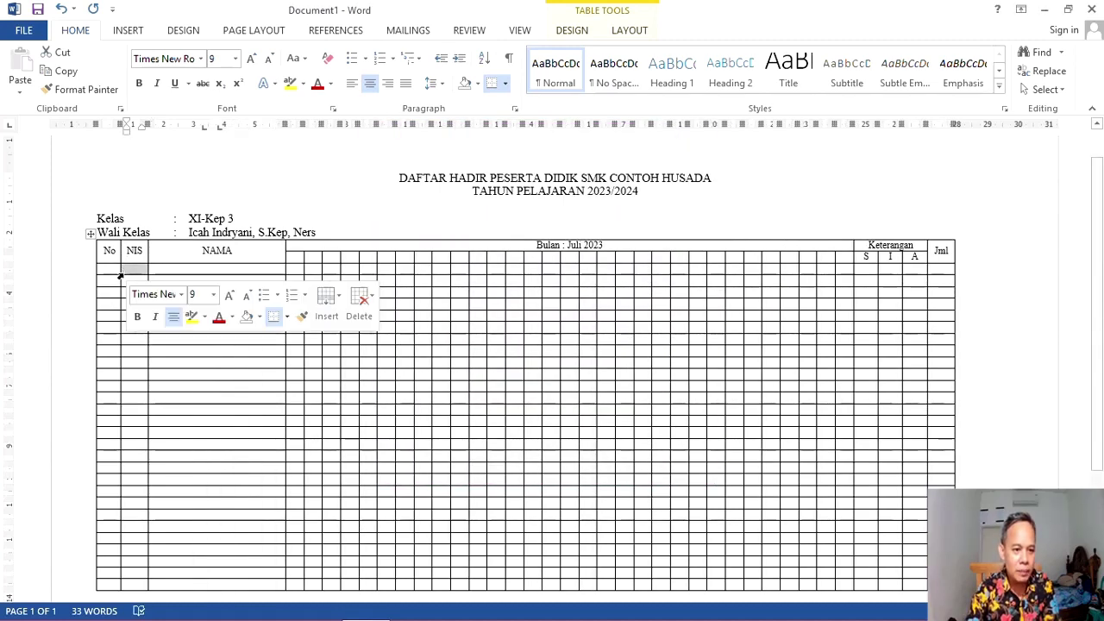
pyautogui.rightClick(130, 273)
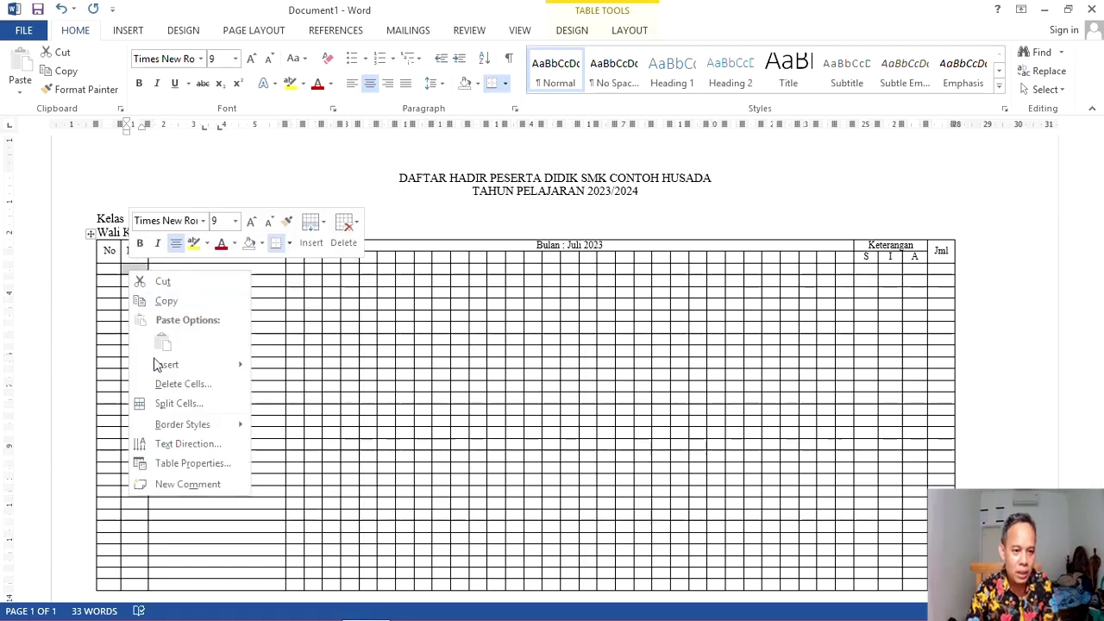
pyautogui.click(186, 466)
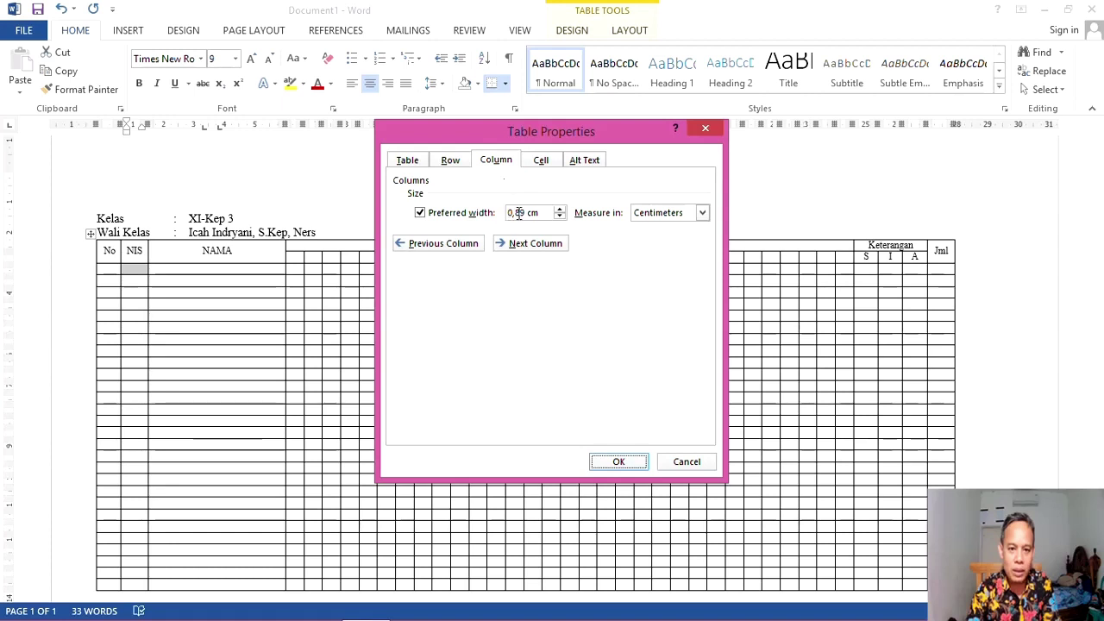
pyautogui.click(524, 213)
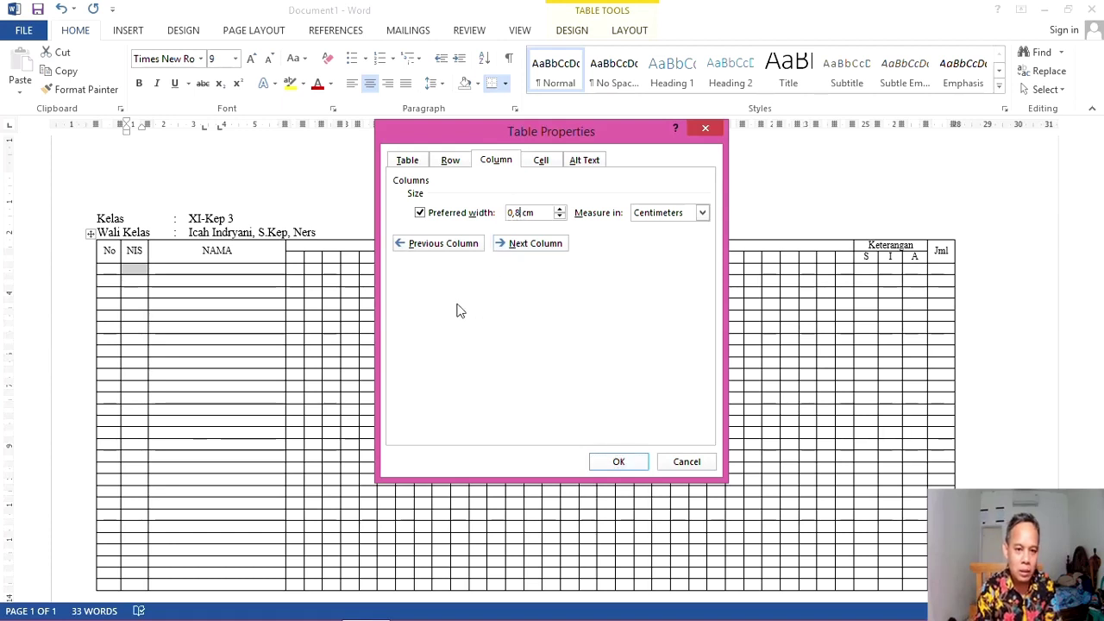
pyautogui.press('BackSpace')
pyautogui.press('BackSpace')
pyautogui.press('BackSpace')
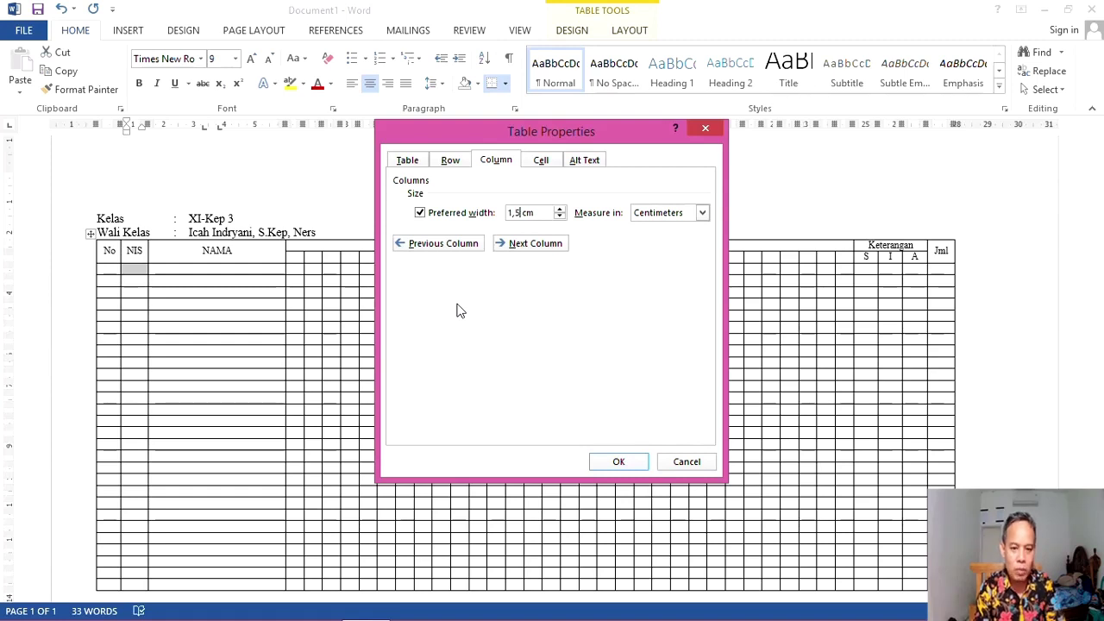
pyautogui.click(626, 462)
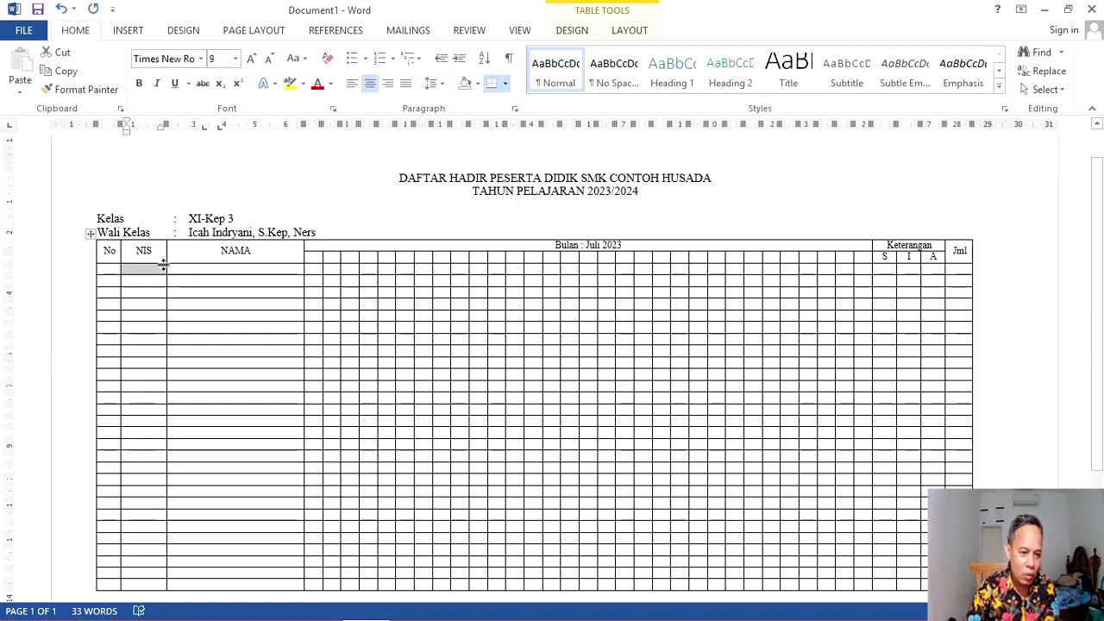
# Increase the NIS column's preferred width to 2 cm
pyautogui.rightClick(150, 275)
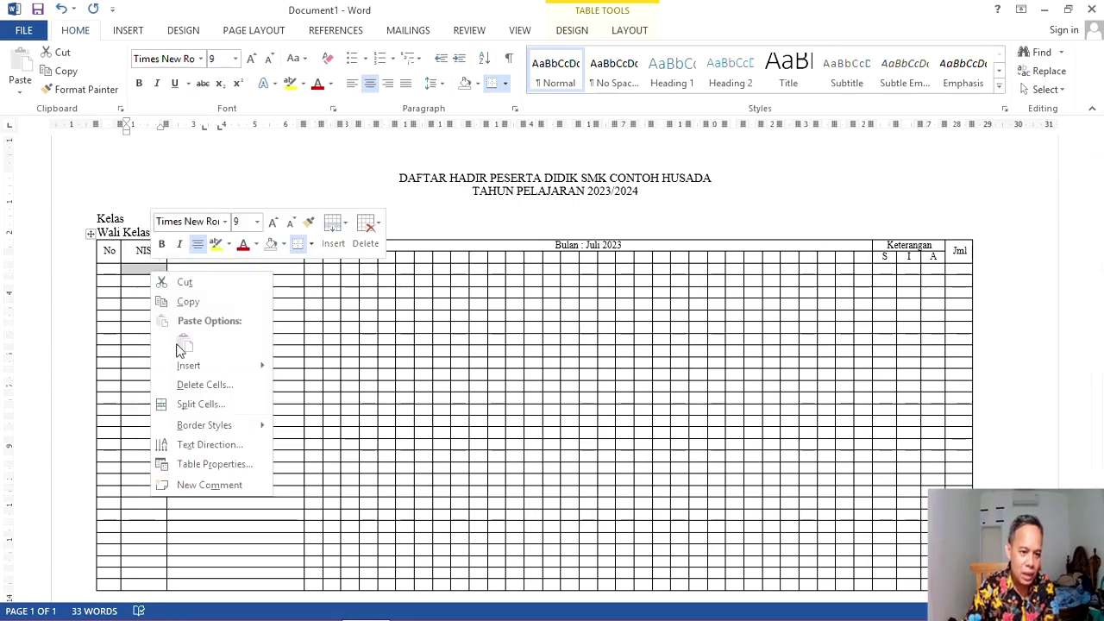
pyautogui.click(224, 465)
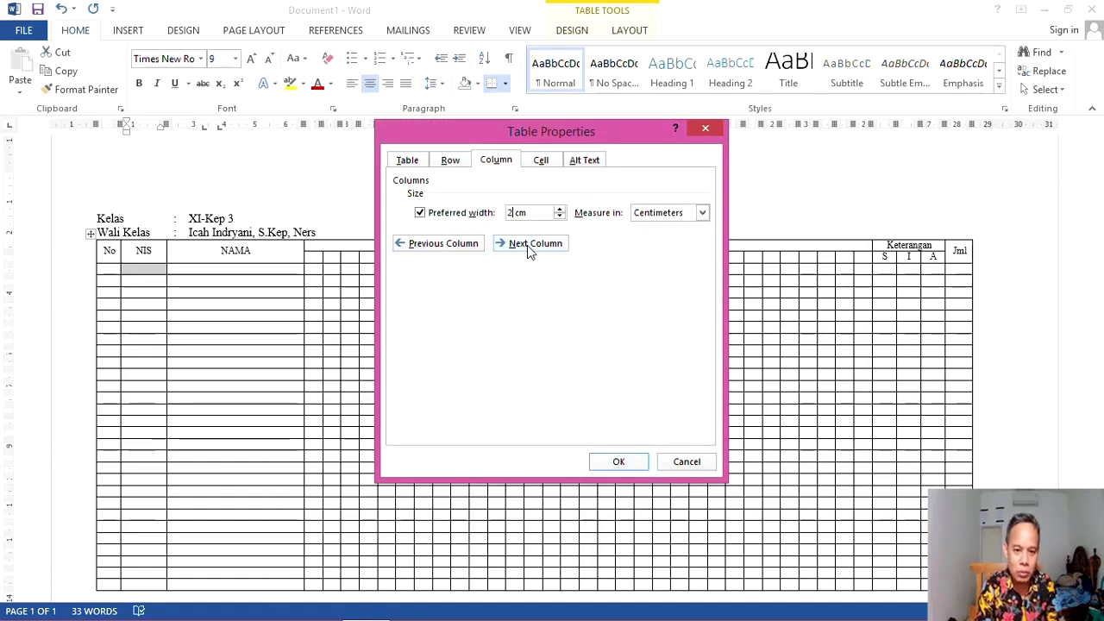
pyautogui.click(637, 467)
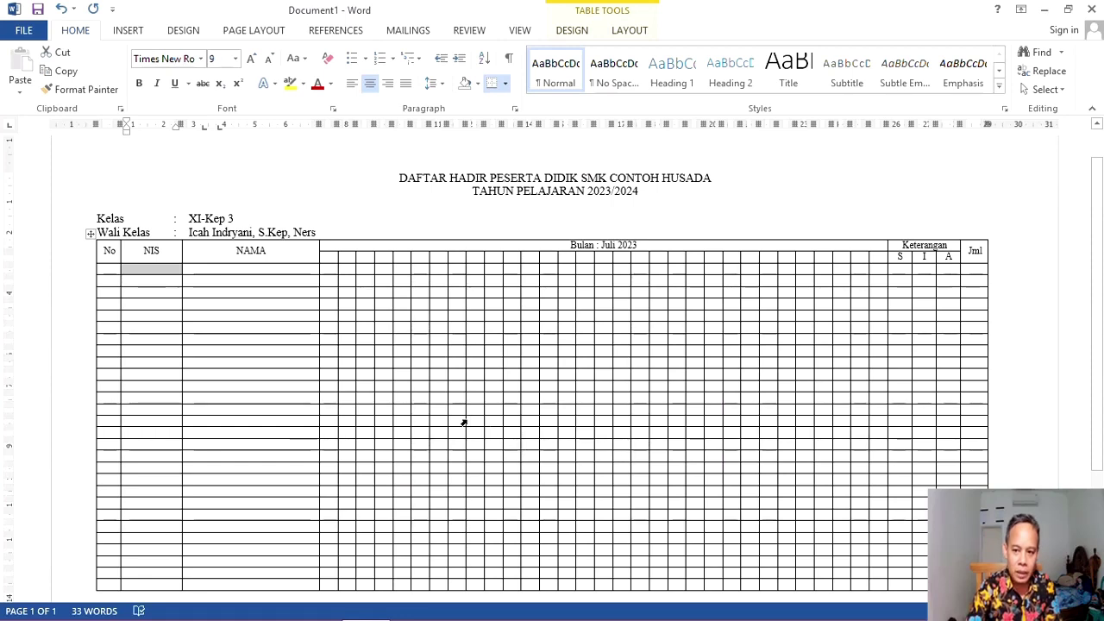
# Increase the NAMA column's preferred width beyond 4,5 cm in Table Properties
pyautogui.scroll(-3, 133, 336)
pyautogui.scroll(4, 120, 363)
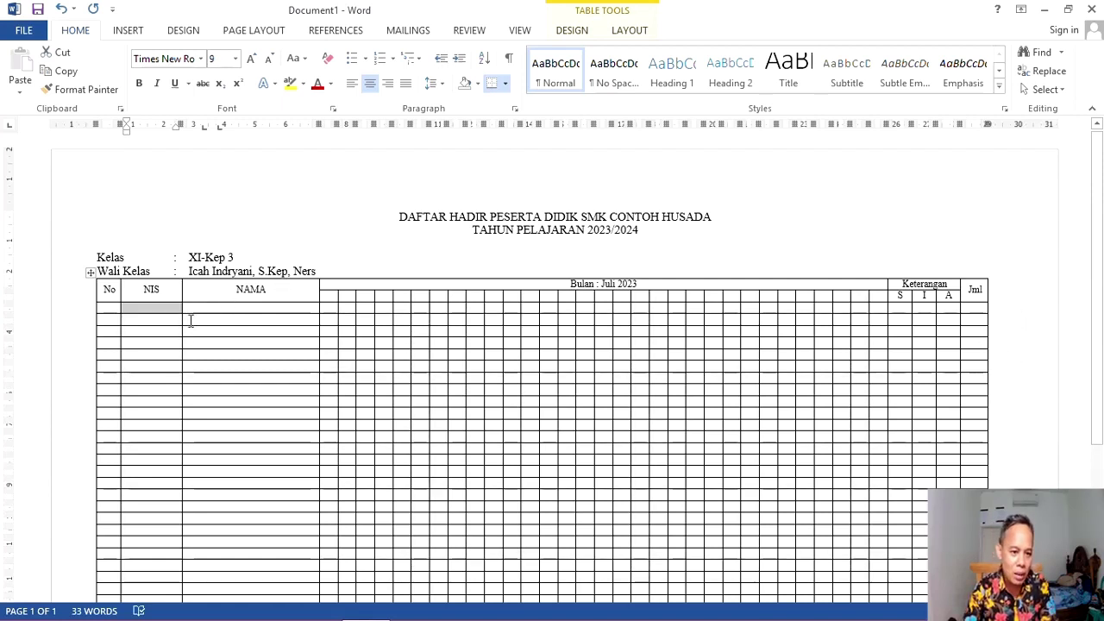
pyautogui.click(183, 321)
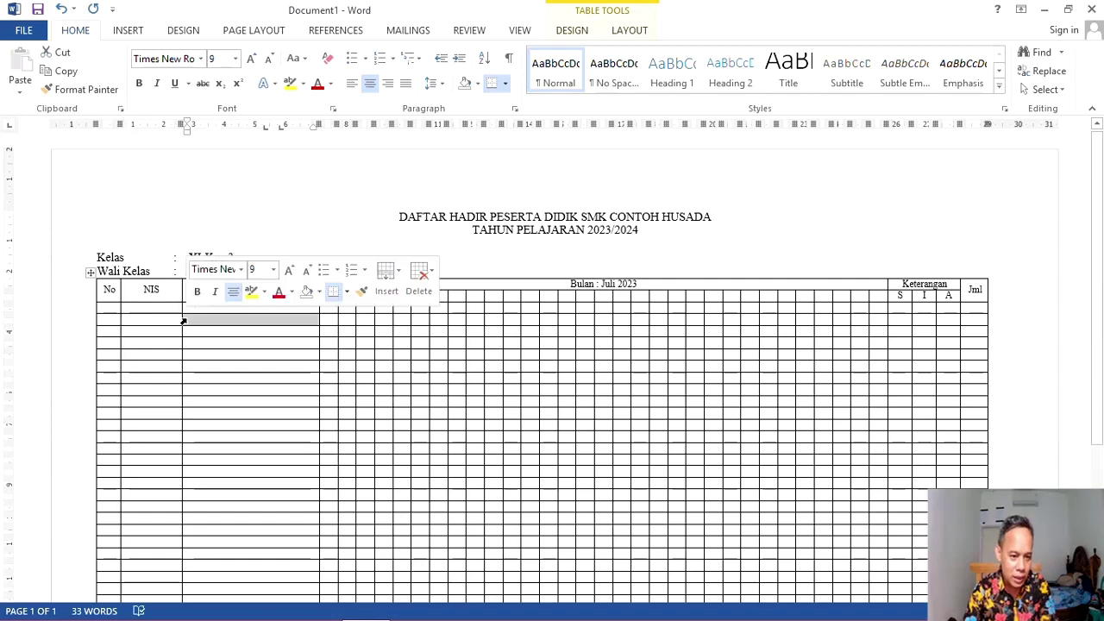
pyautogui.rightClick(231, 327)
pyautogui.click(270, 515)
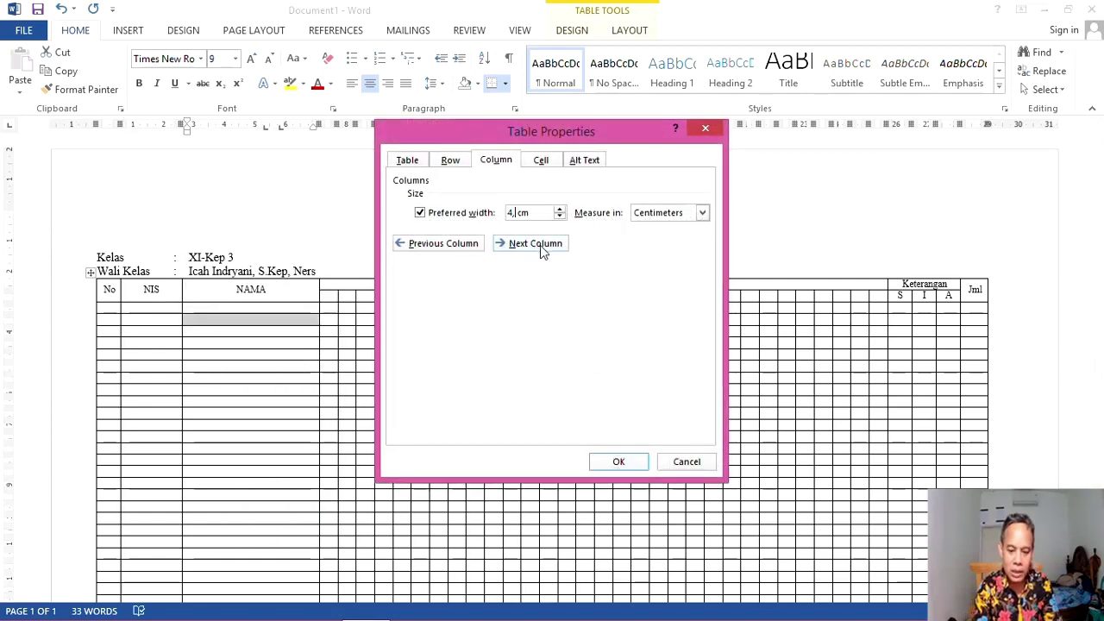
pyautogui.press('Return')
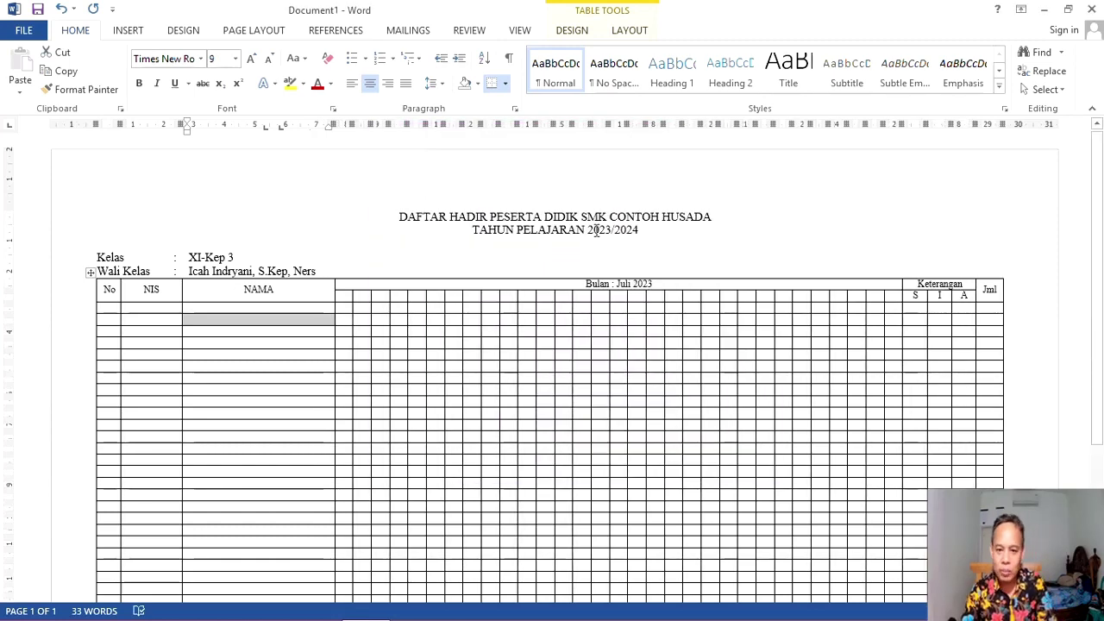
pyautogui.scroll(-4, 661, 257)
pyautogui.scroll(3, 661, 256)
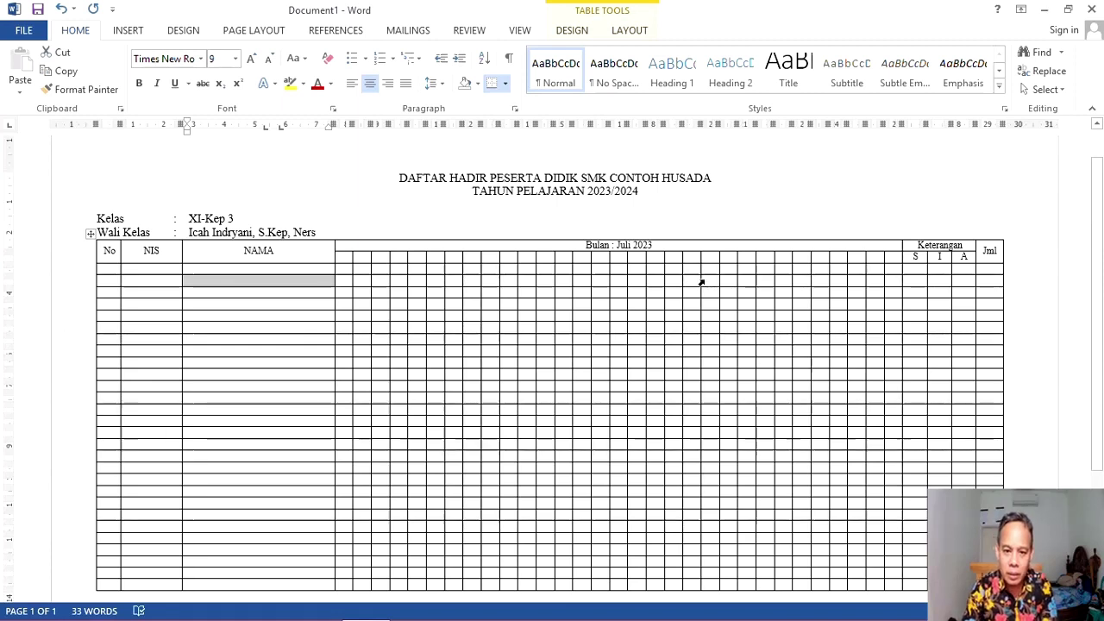
# Make the header rows taller, then select the full row of blank day cells
pyautogui.moveTo(692, 252); pyautogui.dragTo(691, 251)
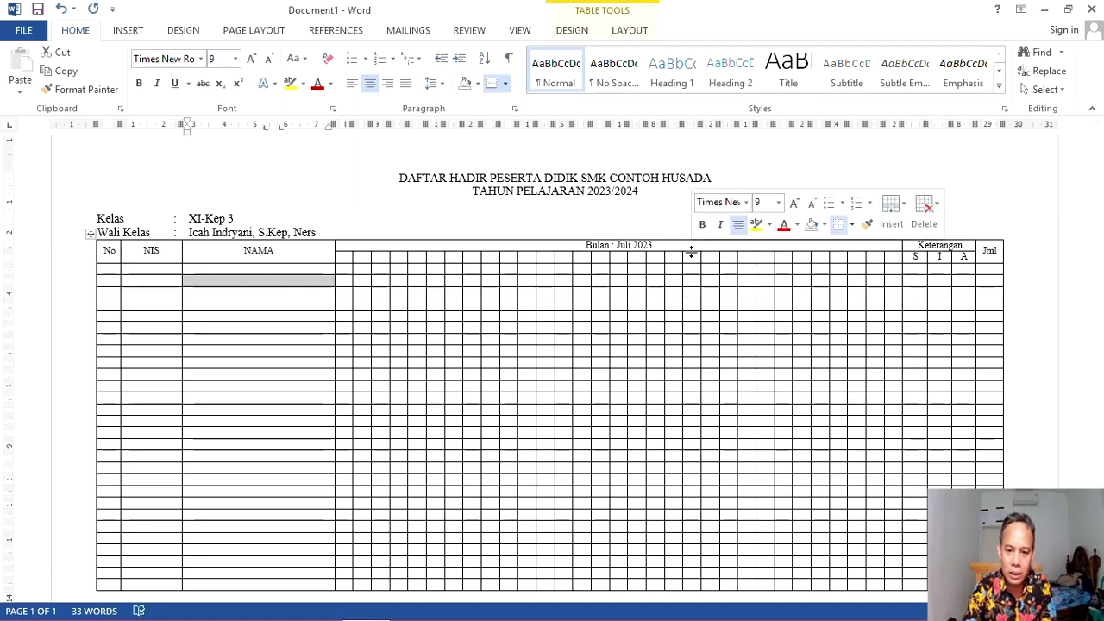
pyautogui.moveTo(691, 252)
pyautogui.mouseDown()
pyautogui.moveTo(675, 277)
pyautogui.moveTo(682, 266)
pyautogui.mouseUp()
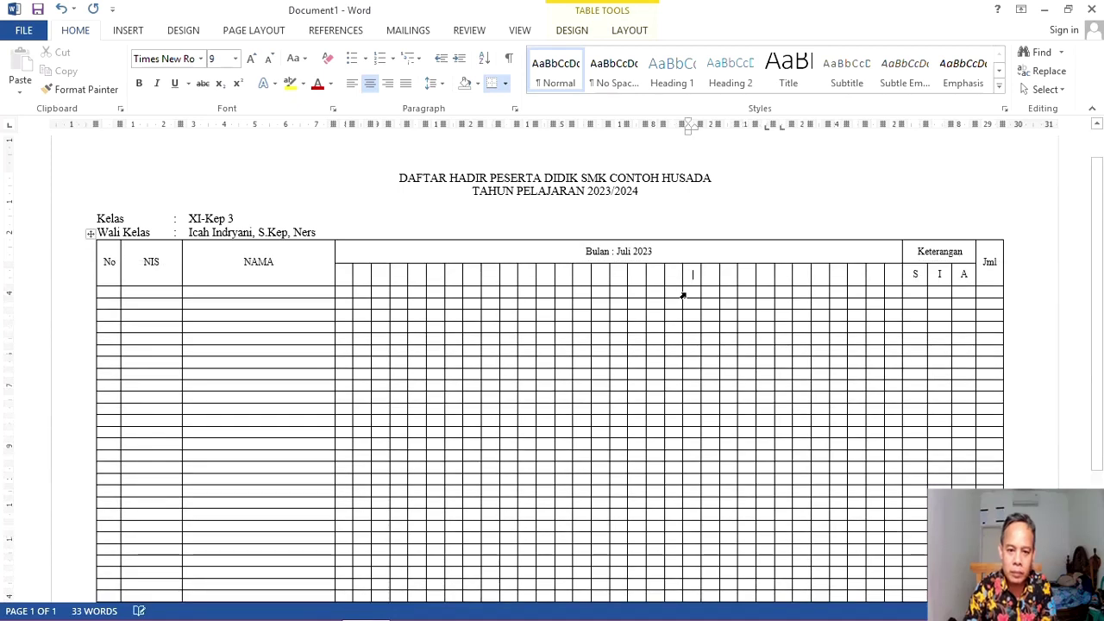
pyautogui.click(339, 276)
pyautogui.click(405, 269)
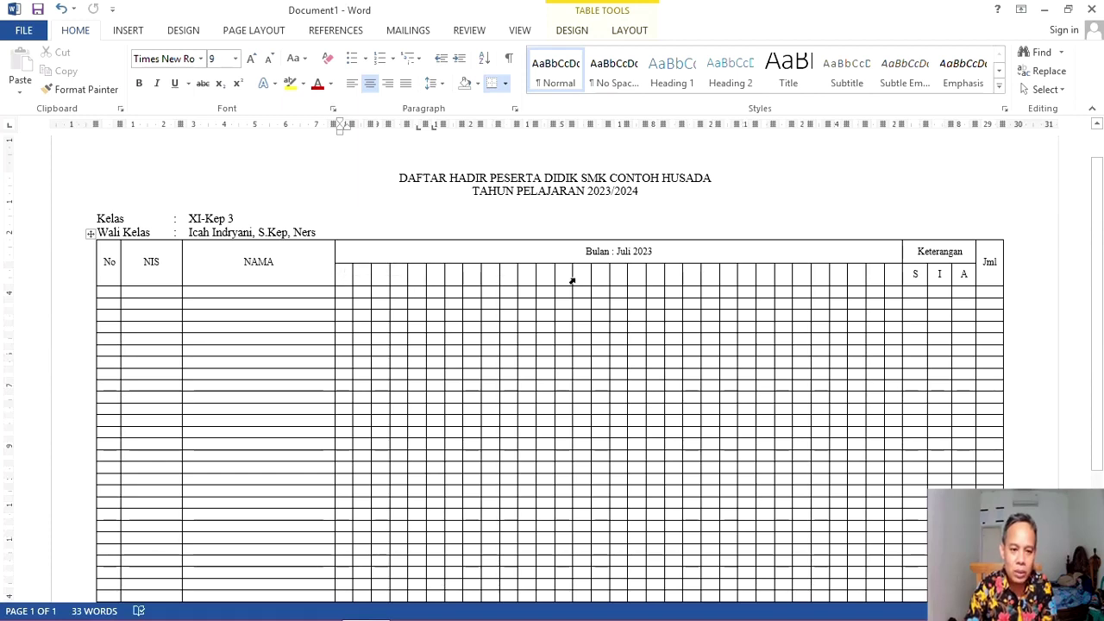
pyautogui.click(897, 285)
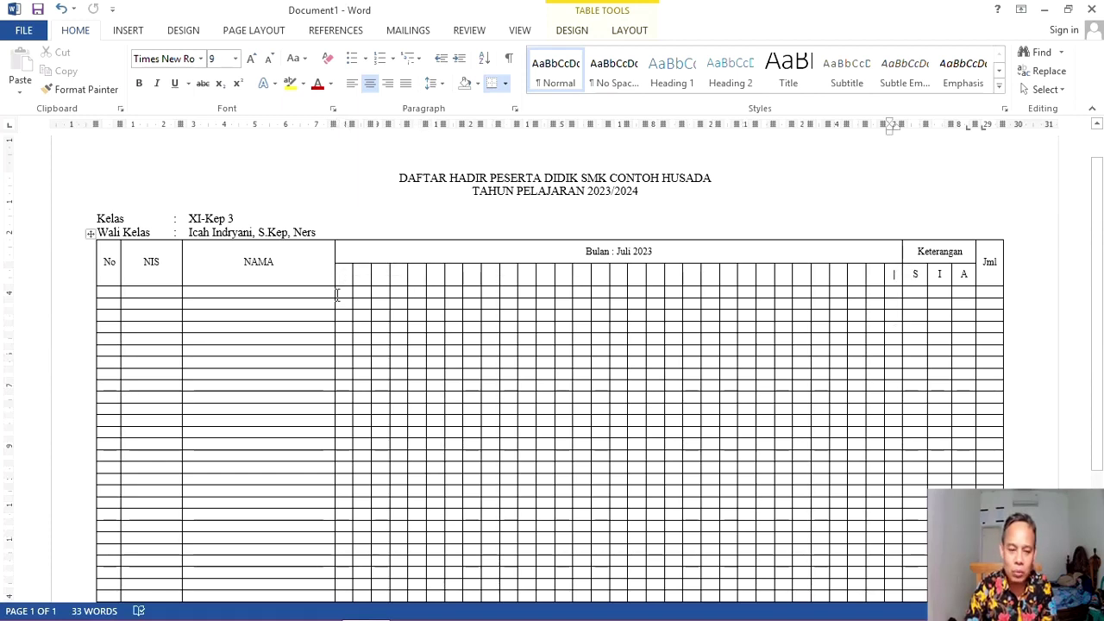
pyautogui.moveTo(347, 272); pyautogui.dragTo(899, 276)
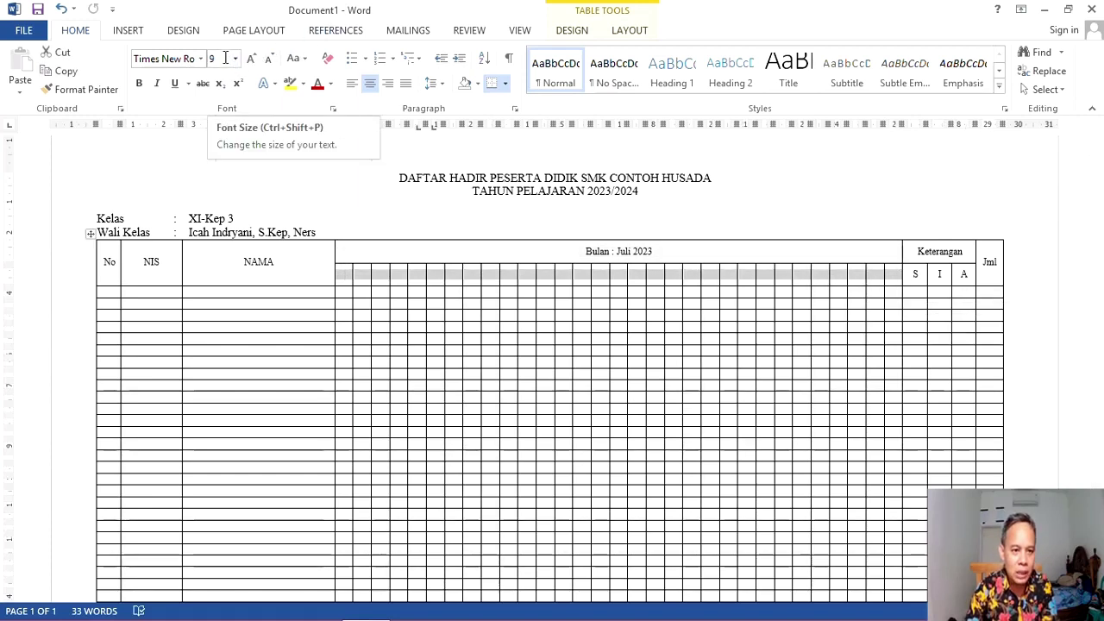
# Set the selected day cells' font size to 6
pyautogui.click(225, 58)
pyautogui.write('6')
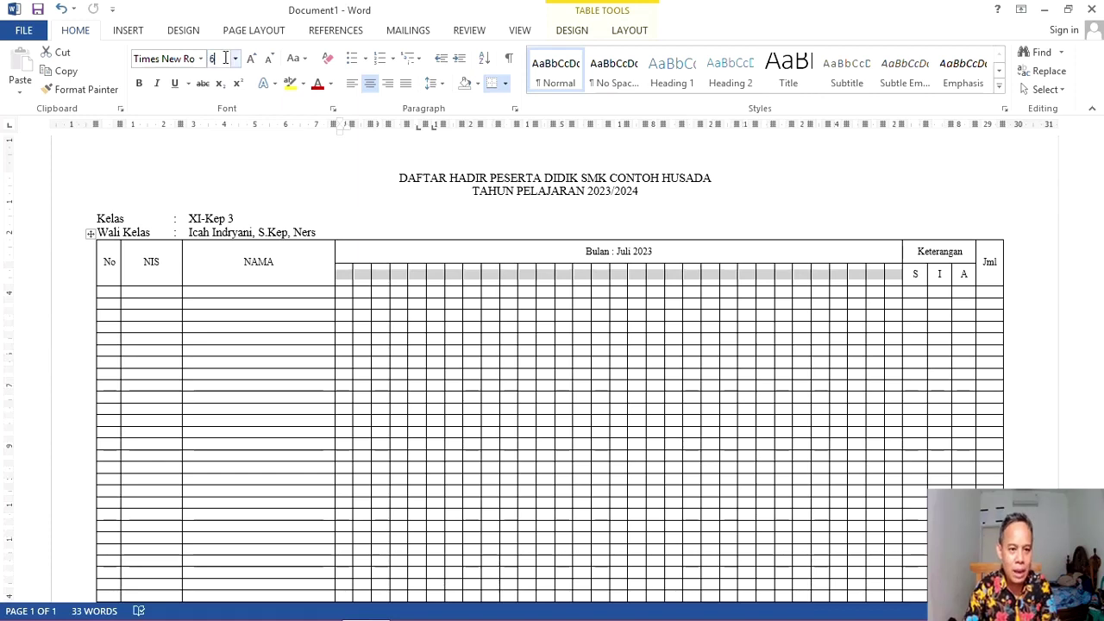
pyautogui.press('Return')
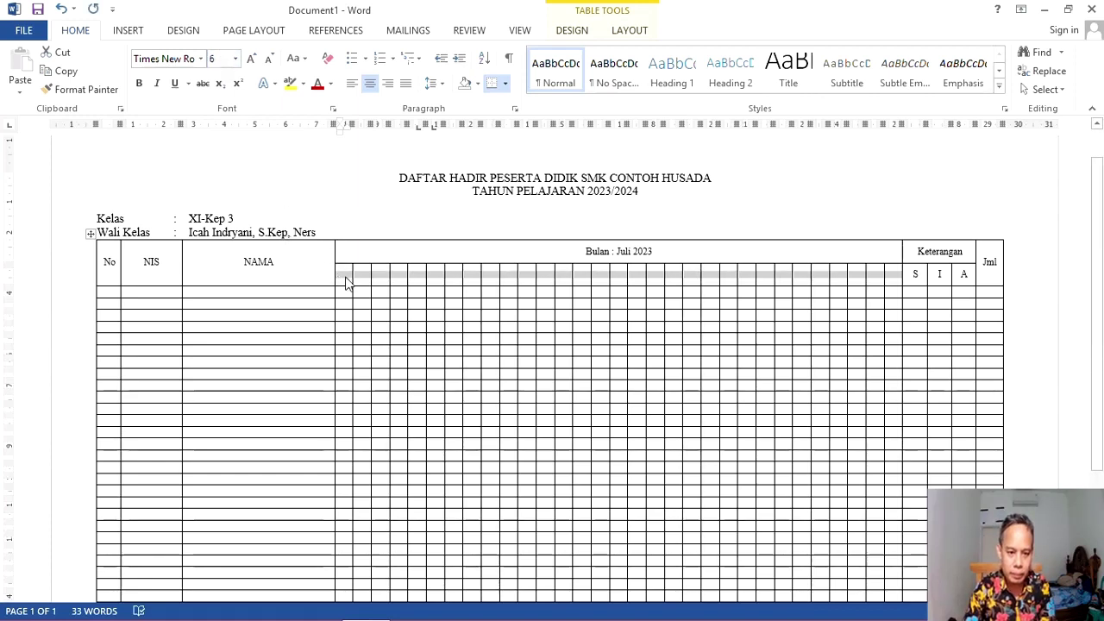
# Number the day cells 1 through 31 across the table
pyautogui.click(345, 278)
pyautogui.write('1\t2\t')
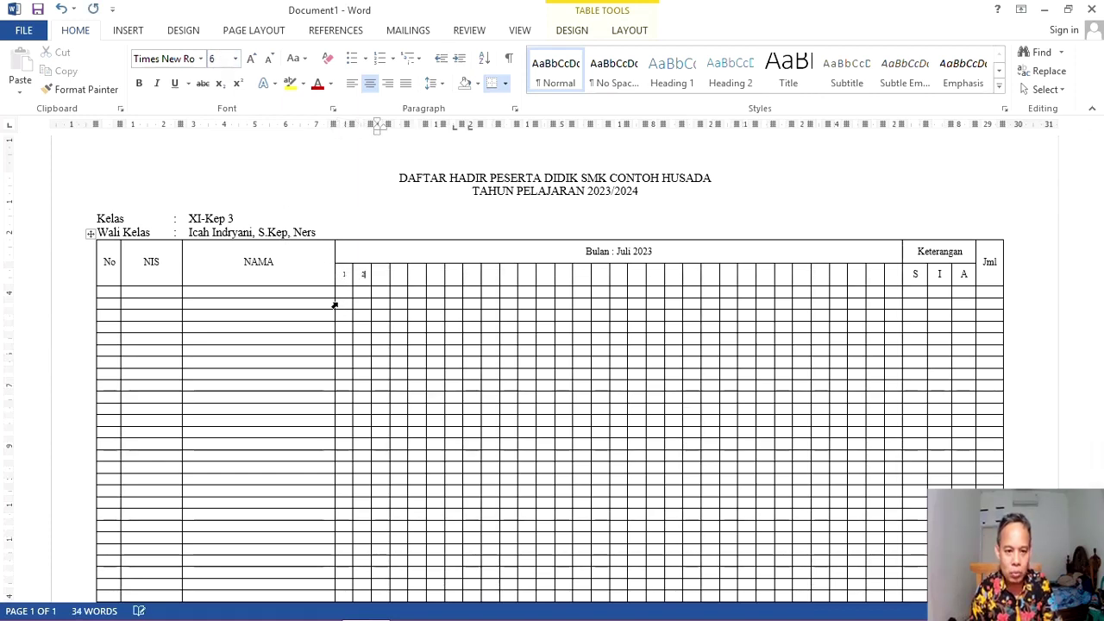
pyautogui.write('3\t4\t')
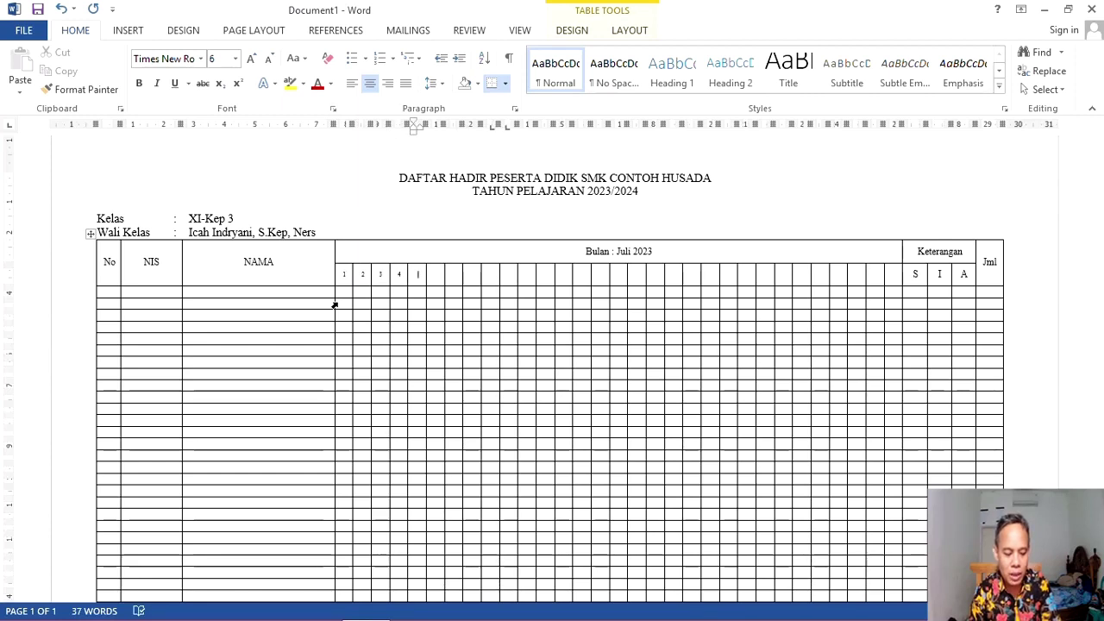
pyautogui.write('5\t6\t7\t8\t9\t1')
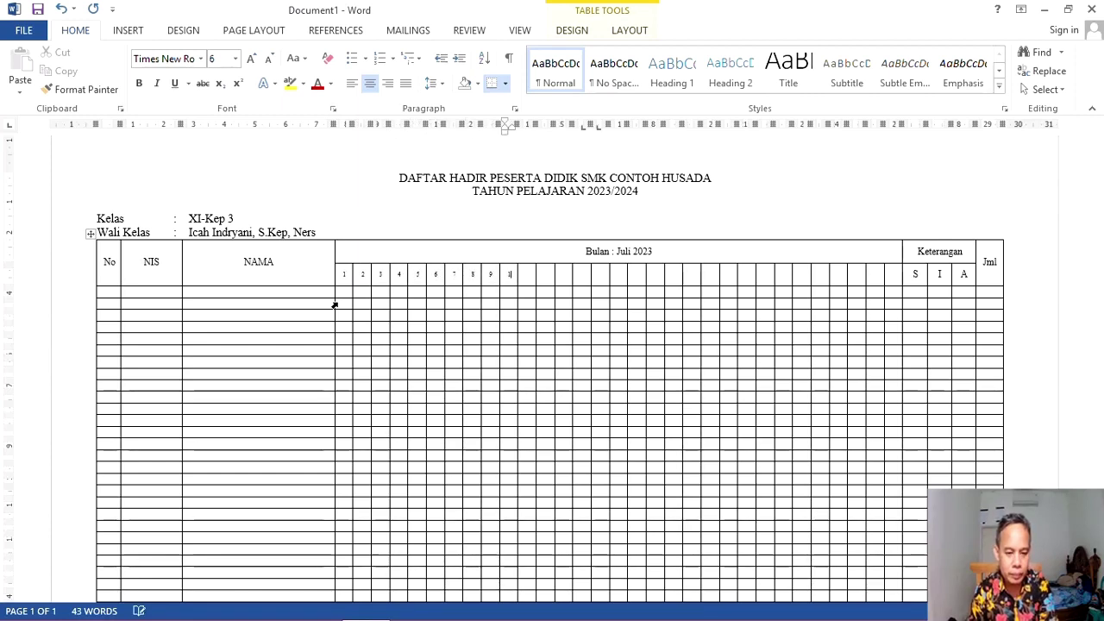
pyautogui.write('0\t11\t1')
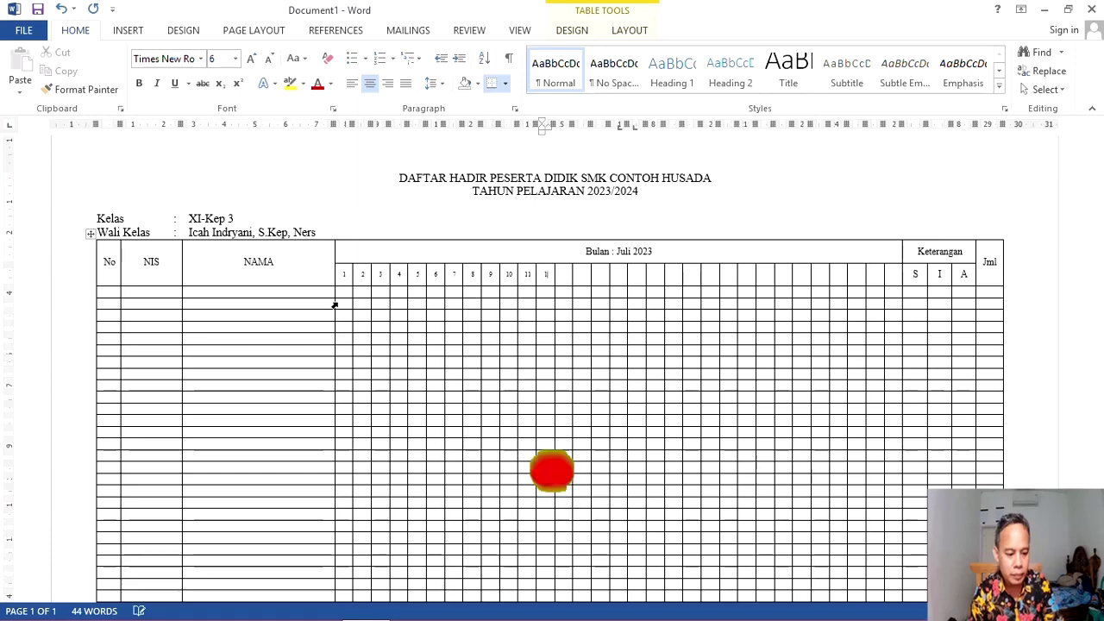
pyautogui.write('2\t13\t')
pyautogui.write('14\t')
pyautogui.write('15\t')
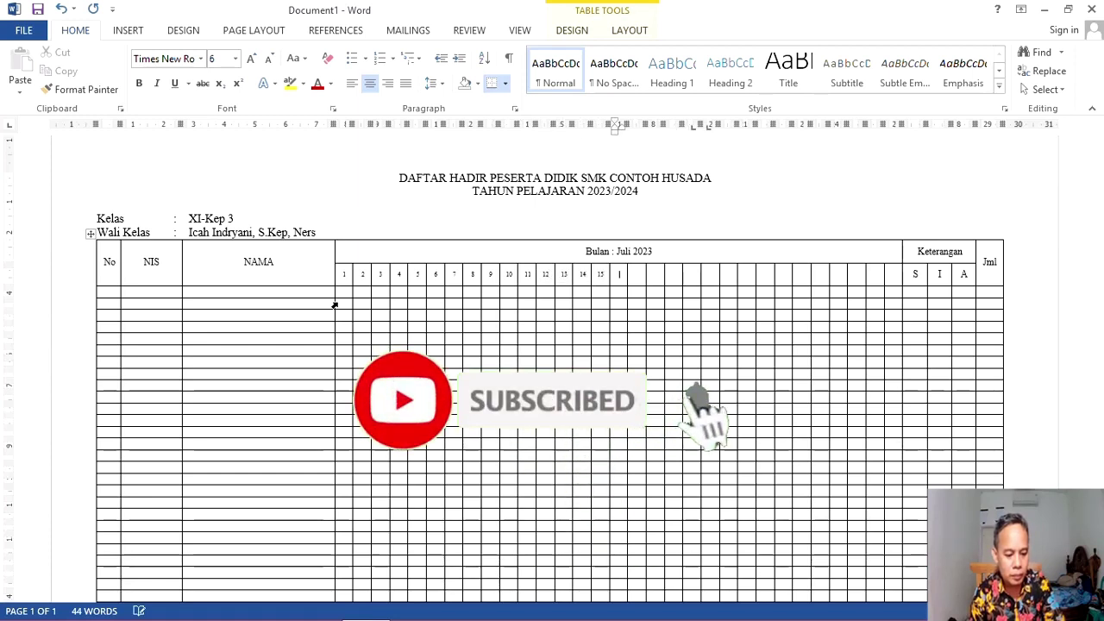
pyautogui.write('16\t17\t18\t')
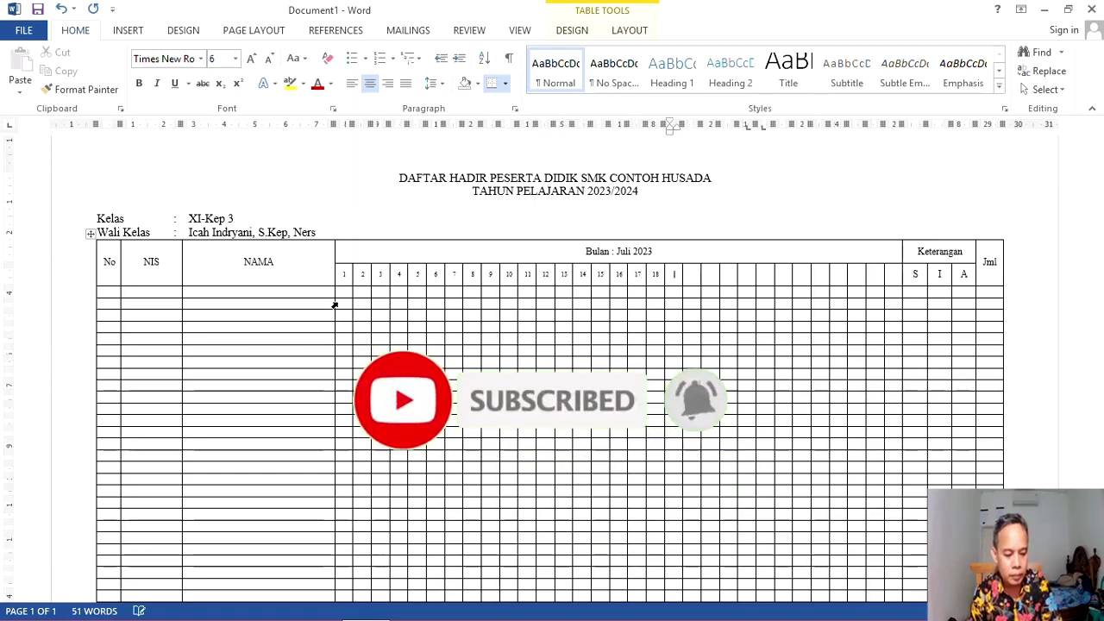
pyautogui.write('19')
pyautogui.press('Tab')
pyautogui.write('20')
pyautogui.press('Tab')
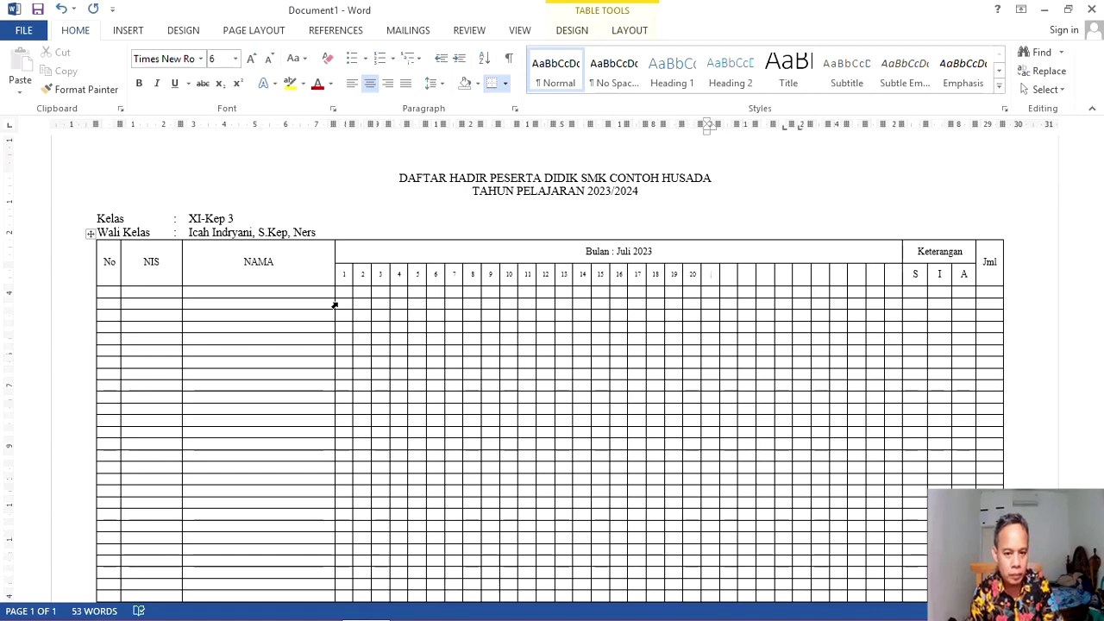
pyautogui.write('21')
pyautogui.press('Tab')
pyautogui.write('22')
pyautogui.press('Tab')
pyautogui.write('23')
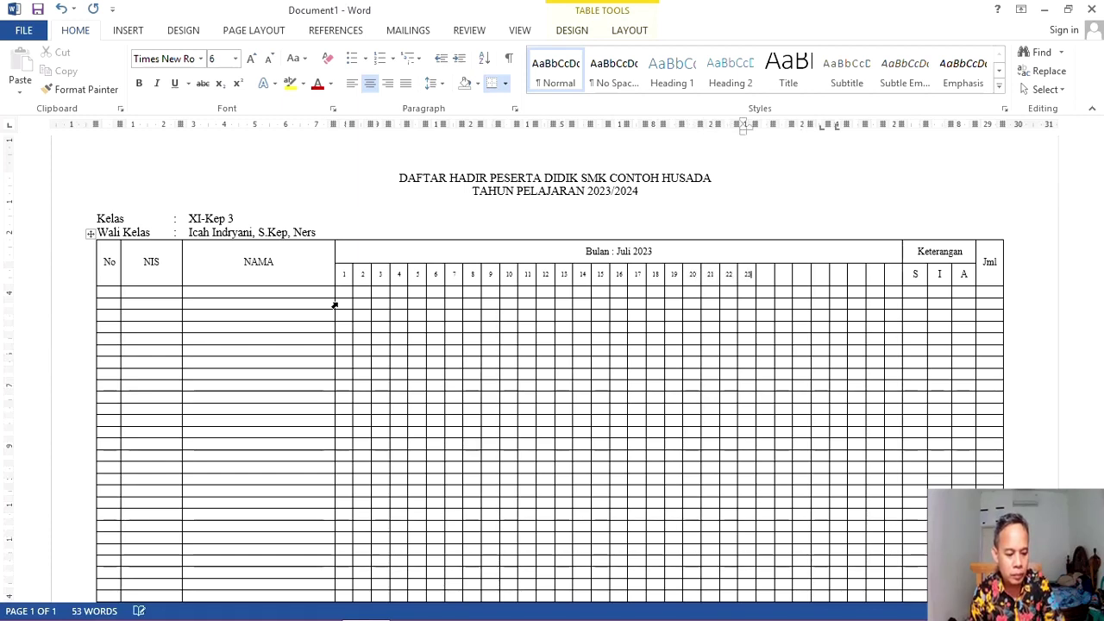
pyautogui.press('Tab')
pyautogui.write('25\t26')
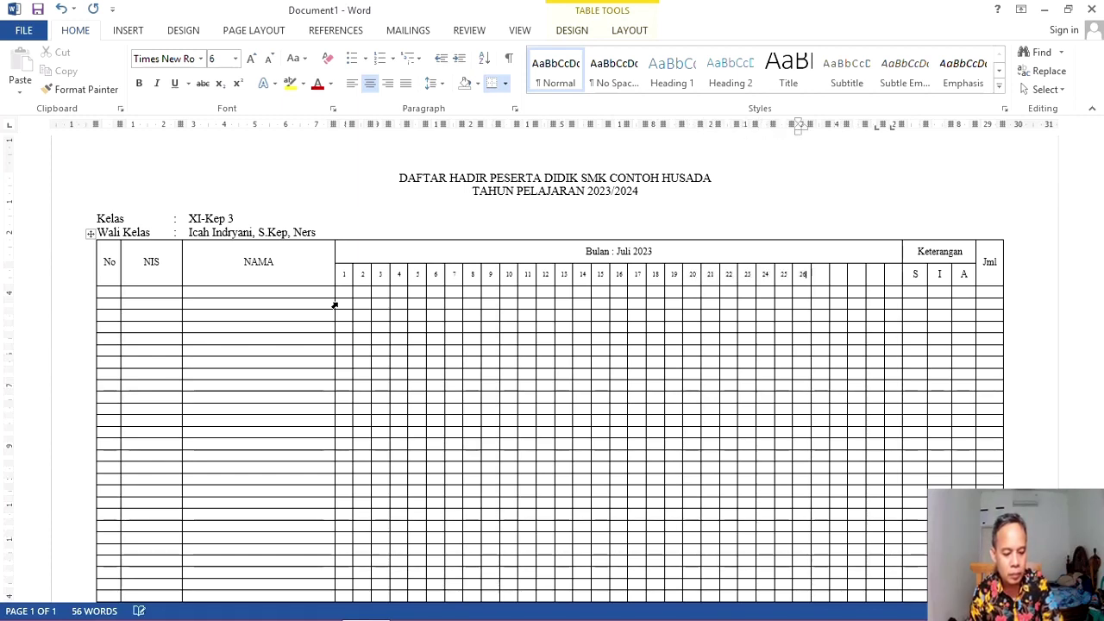
pyautogui.write('\t27\t28')
pyautogui.press('Tab')
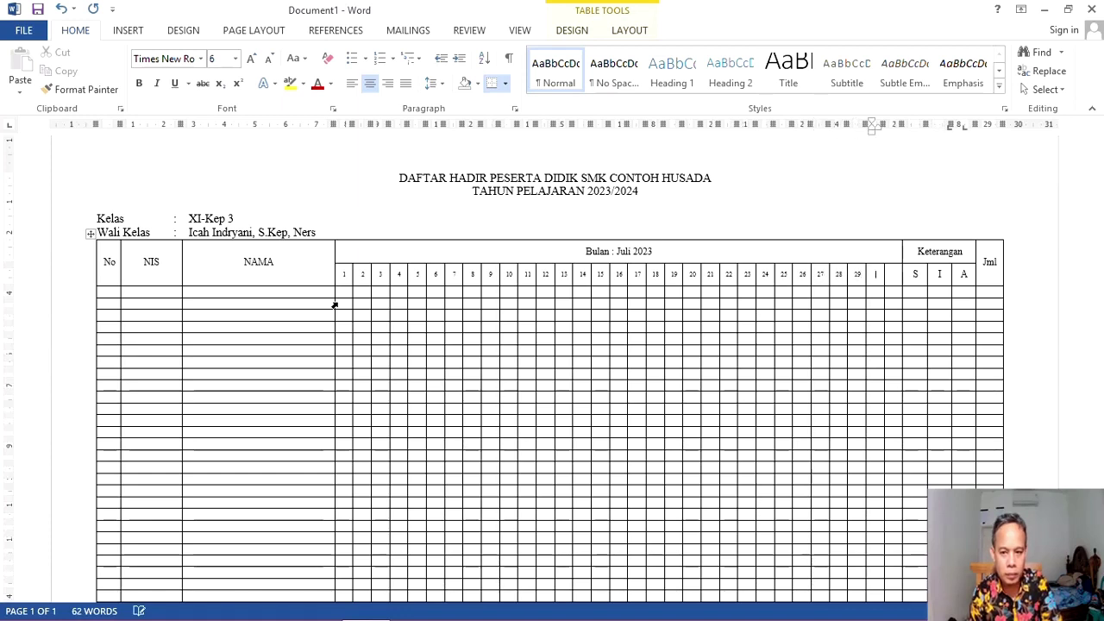
pyautogui.write('30\t')
pyautogui.write('31')
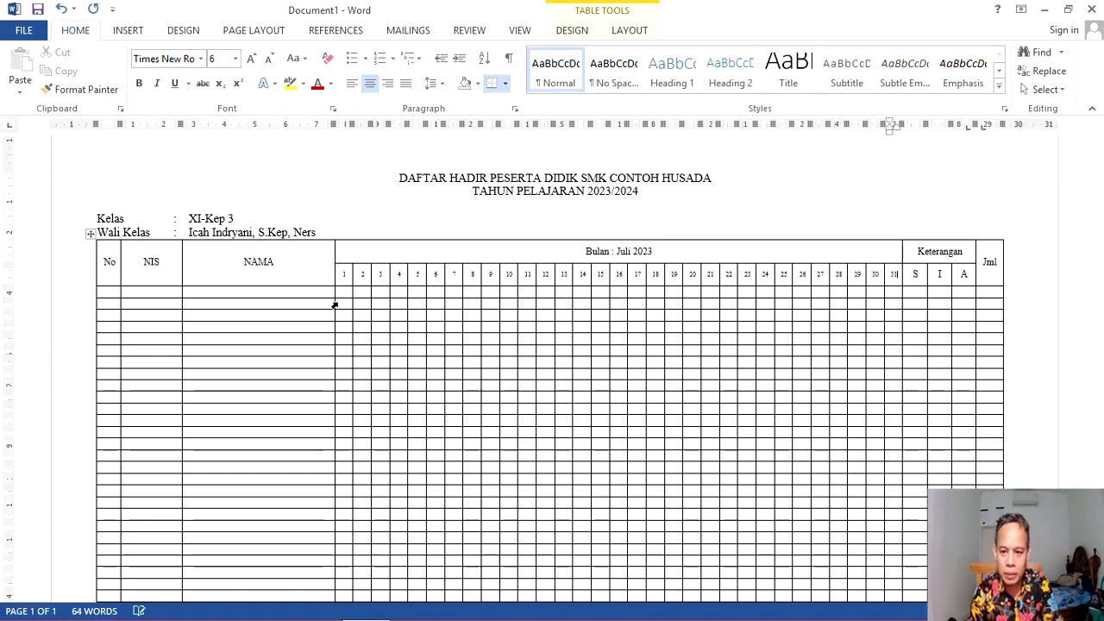
pyautogui.press('Tab')
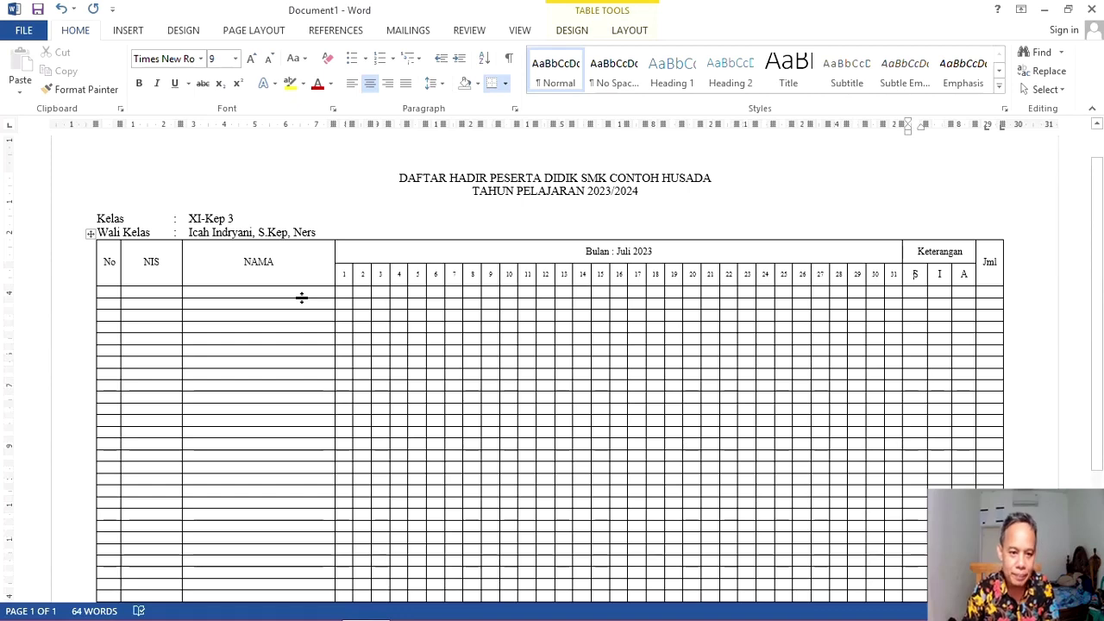
pyautogui.scroll(-2, 46, 225)
# Select both header rows from No through Keterangan and Jml and make them bold
pyautogui.scroll(1, 47, 225)
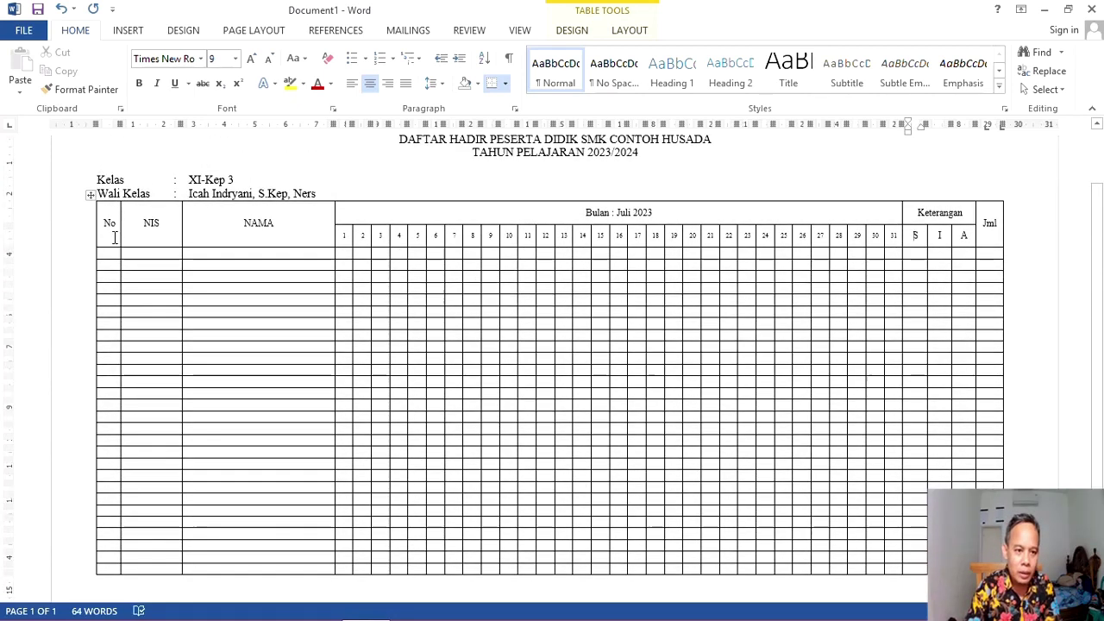
pyautogui.moveTo(105, 216); pyautogui.dragTo(875, 231)
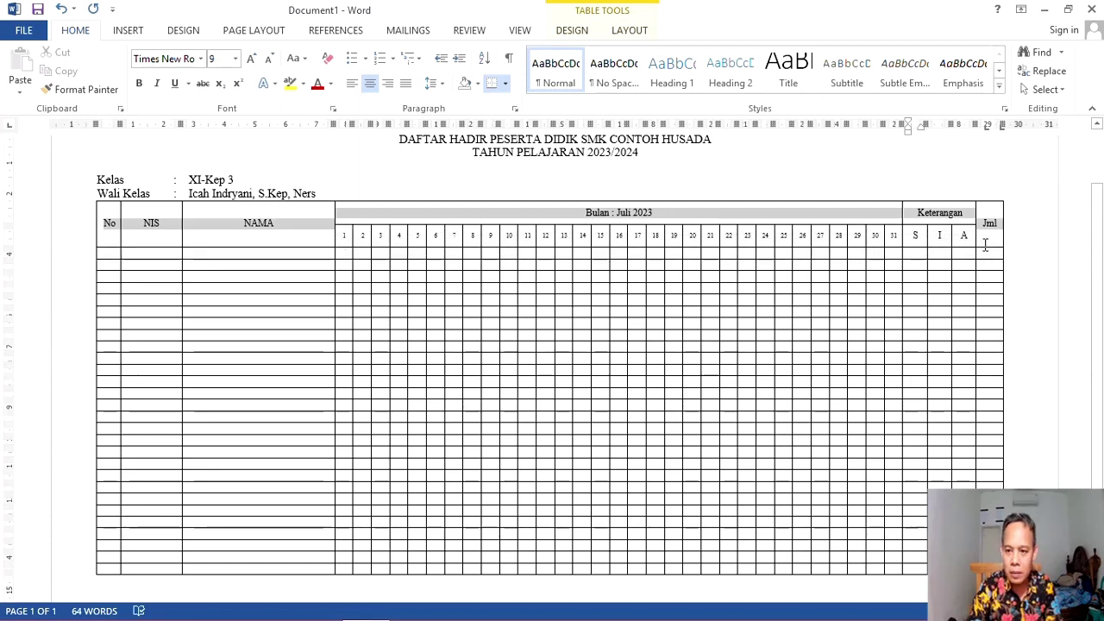
pyautogui.moveTo(876, 230); pyautogui.dragTo(904, 263)
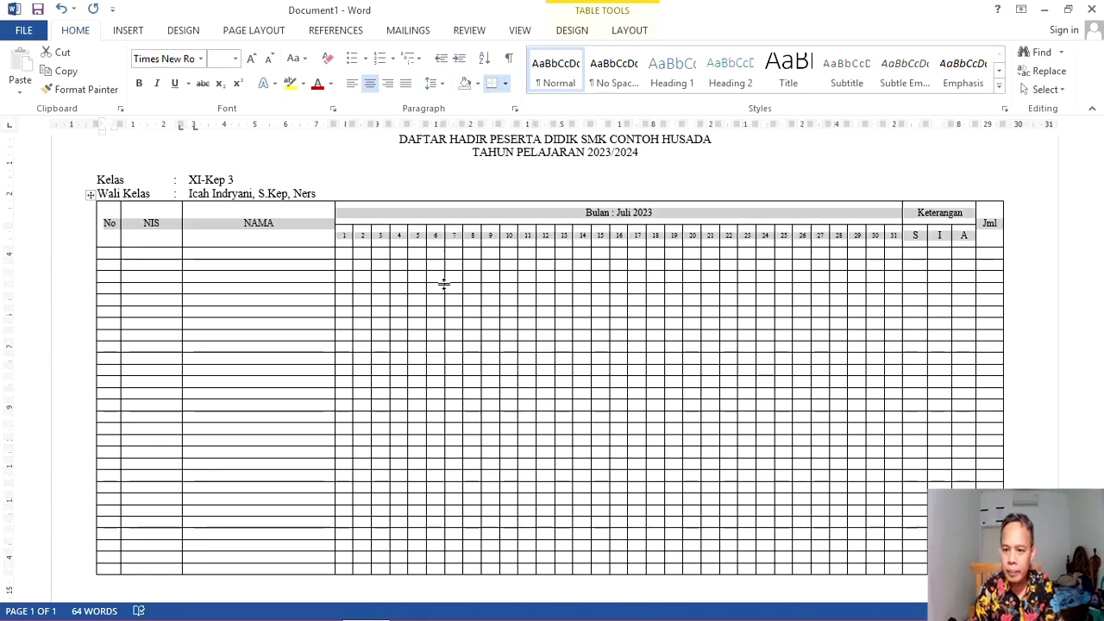
pyautogui.click(139, 86)
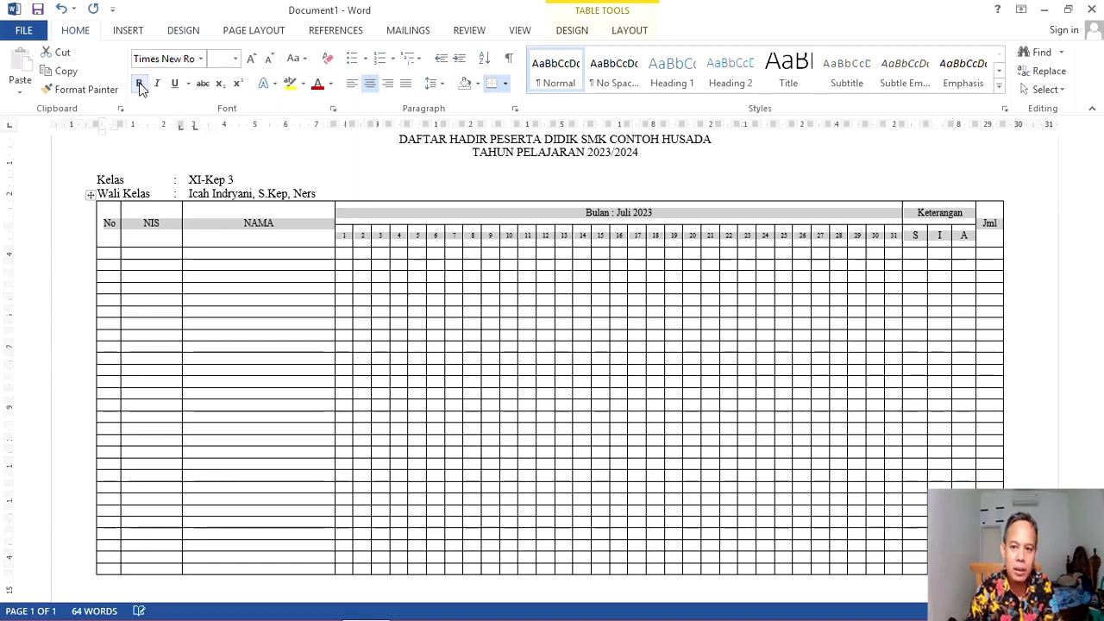
pyautogui.click(424, 253)
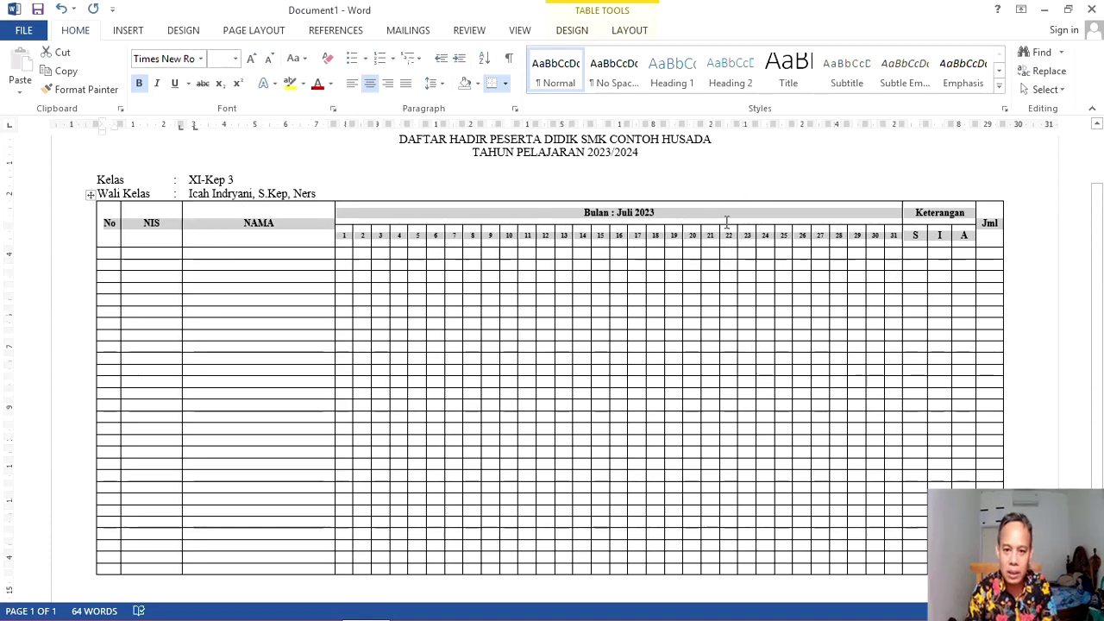
# Apply a light grey Fill to the header rows through Borders and Shading
pyautogui.rightClick(733, 236)
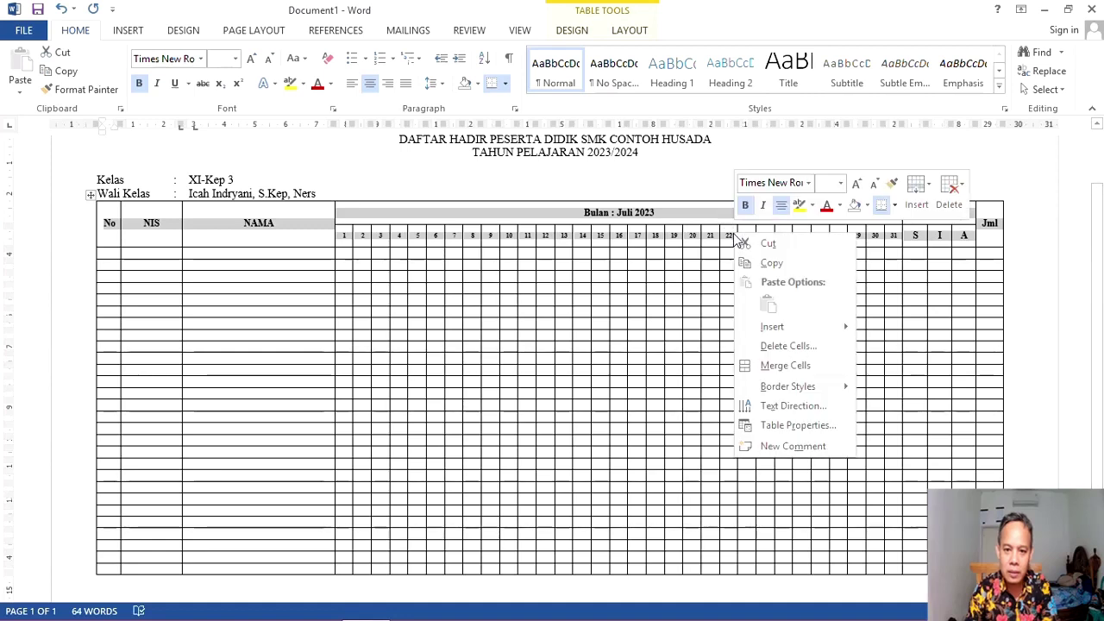
pyautogui.click(792, 425)
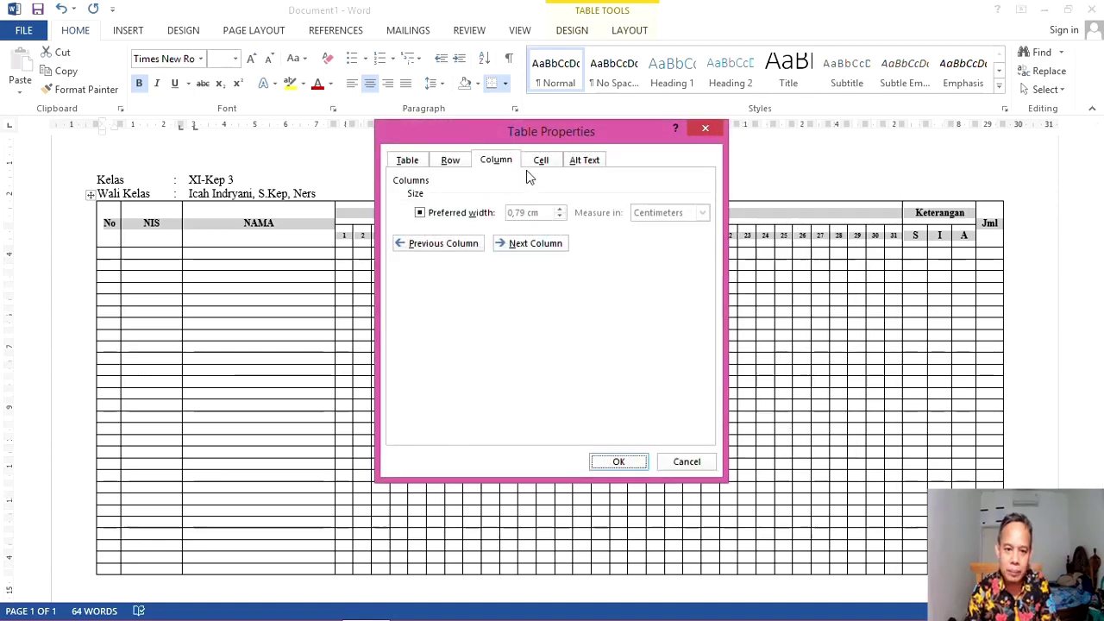
pyautogui.click(407, 160)
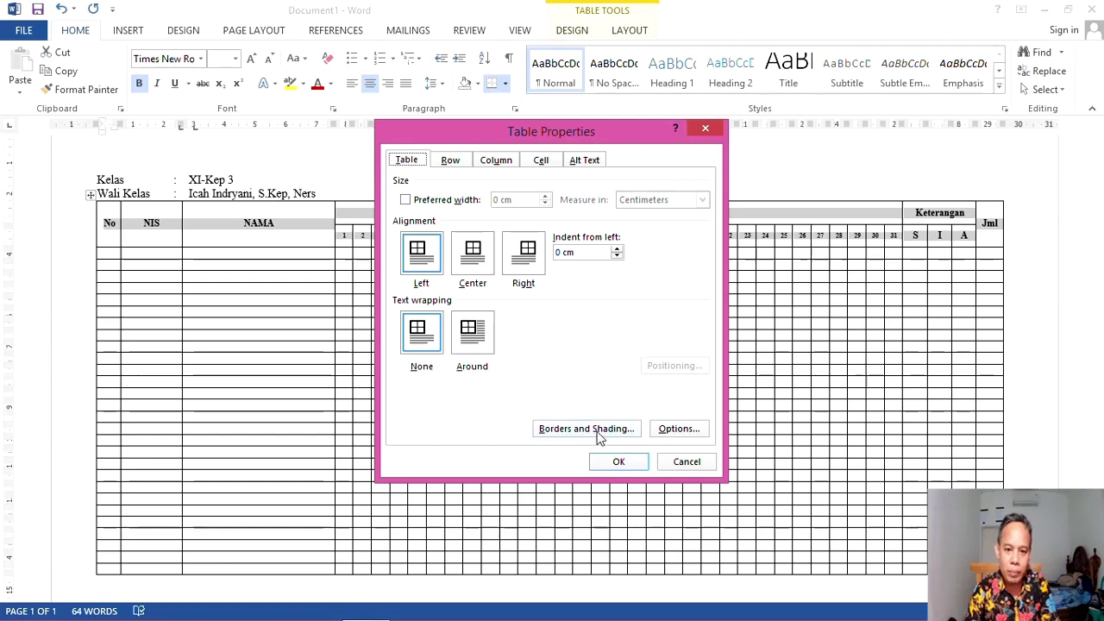
pyautogui.click(601, 439)
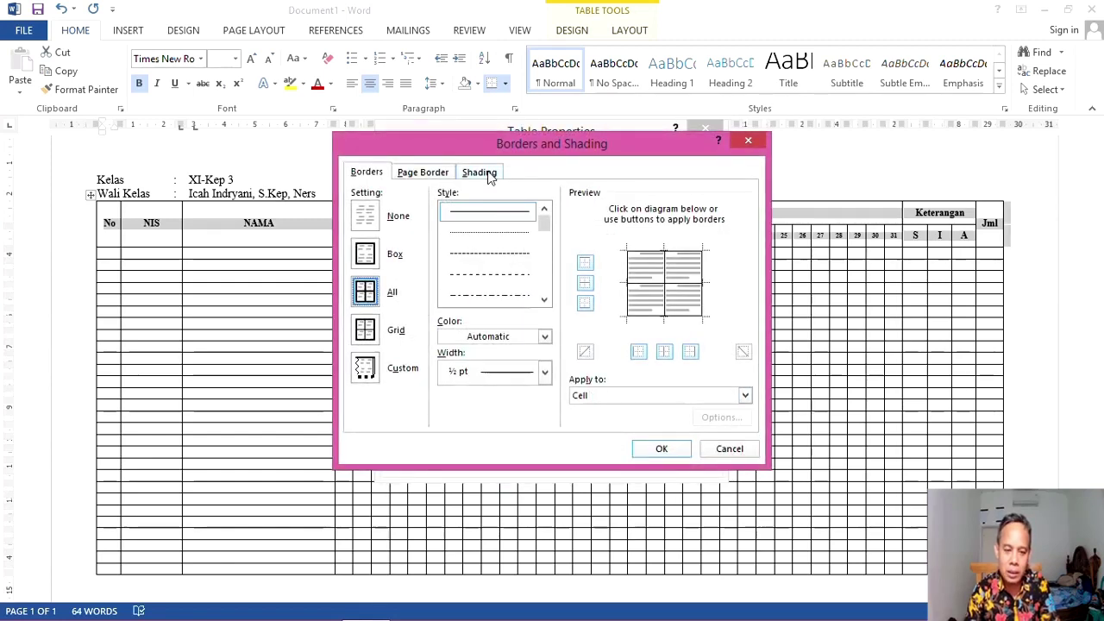
pyautogui.click(489, 175)
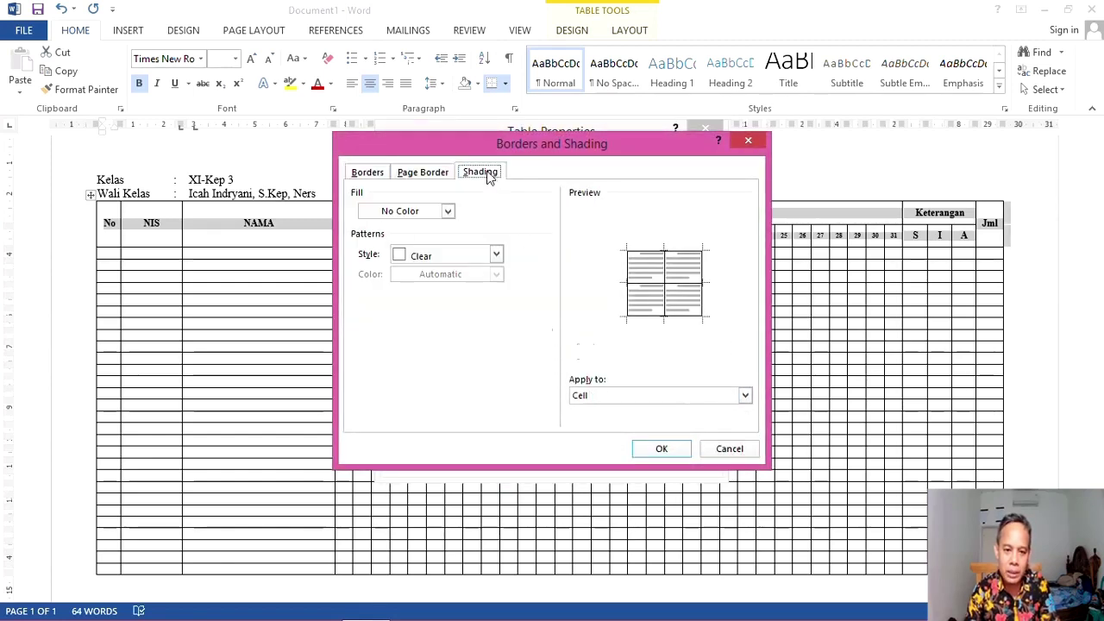
pyautogui.click(448, 212)
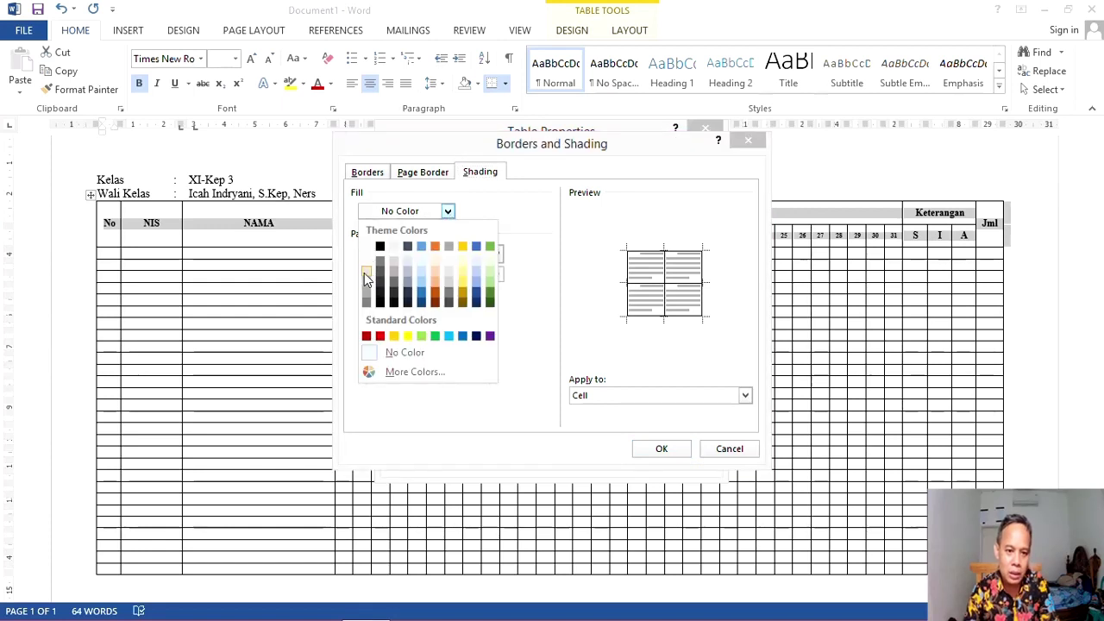
pyautogui.click(366, 285)
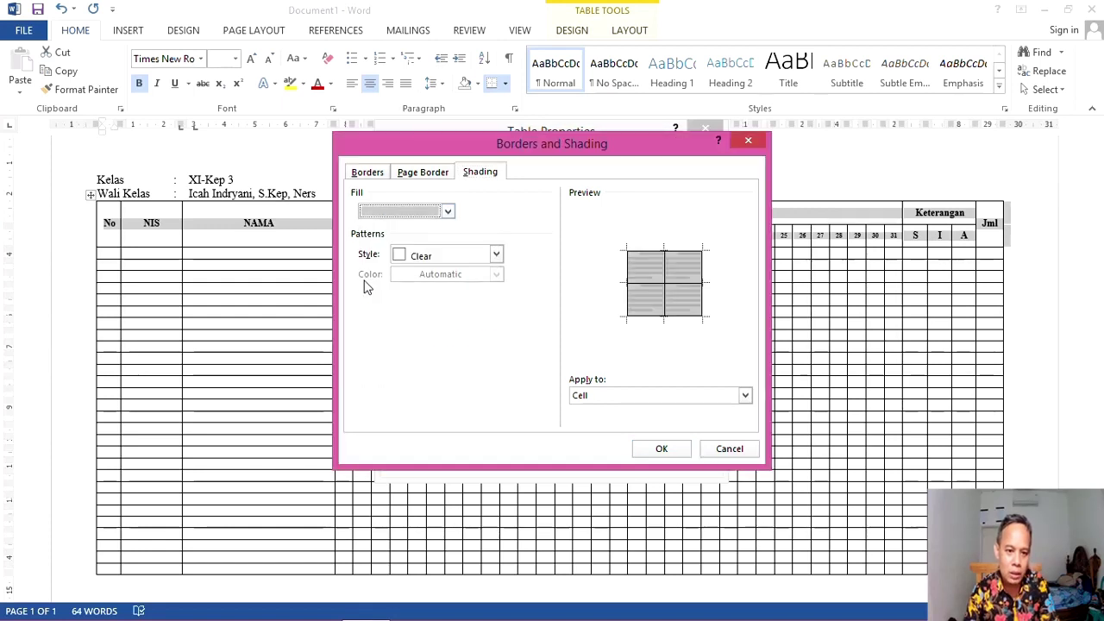
pyautogui.click(664, 448)
pyautogui.click(618, 463)
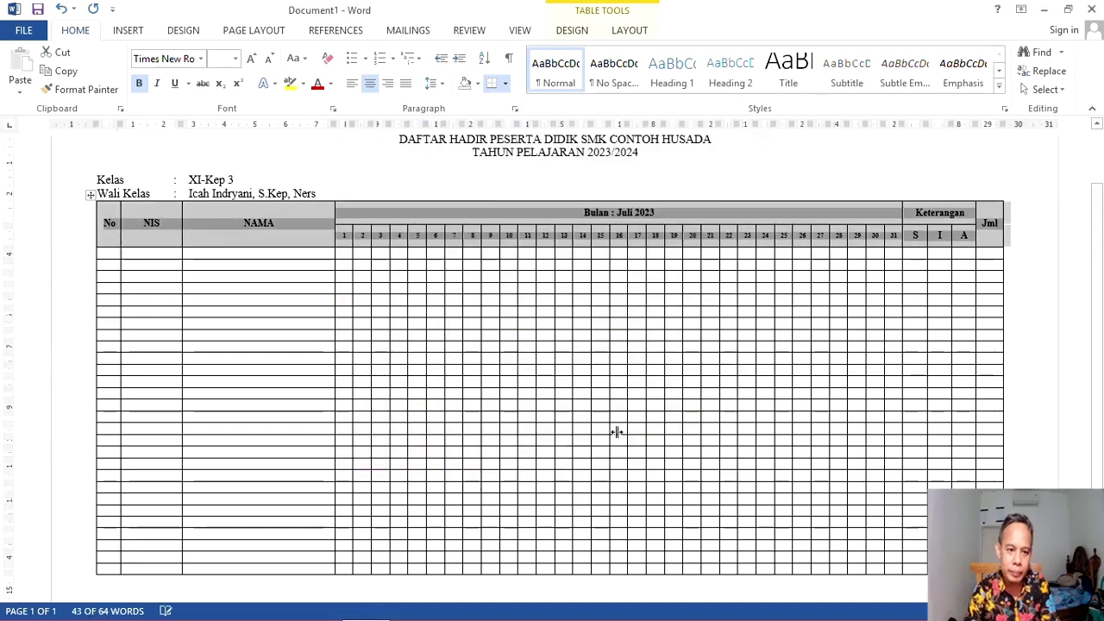
pyautogui.click(725, 166)
# Make the two title lines bold
pyautogui.scroll(2, 767, 453)
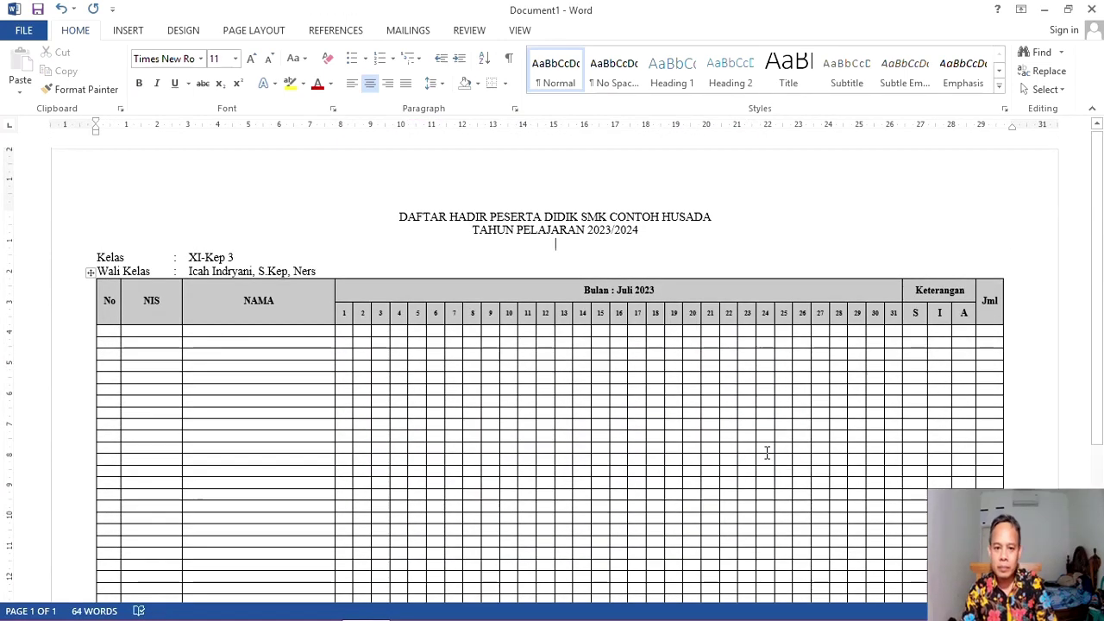
pyautogui.moveTo(396, 216); pyautogui.dragTo(677, 244)
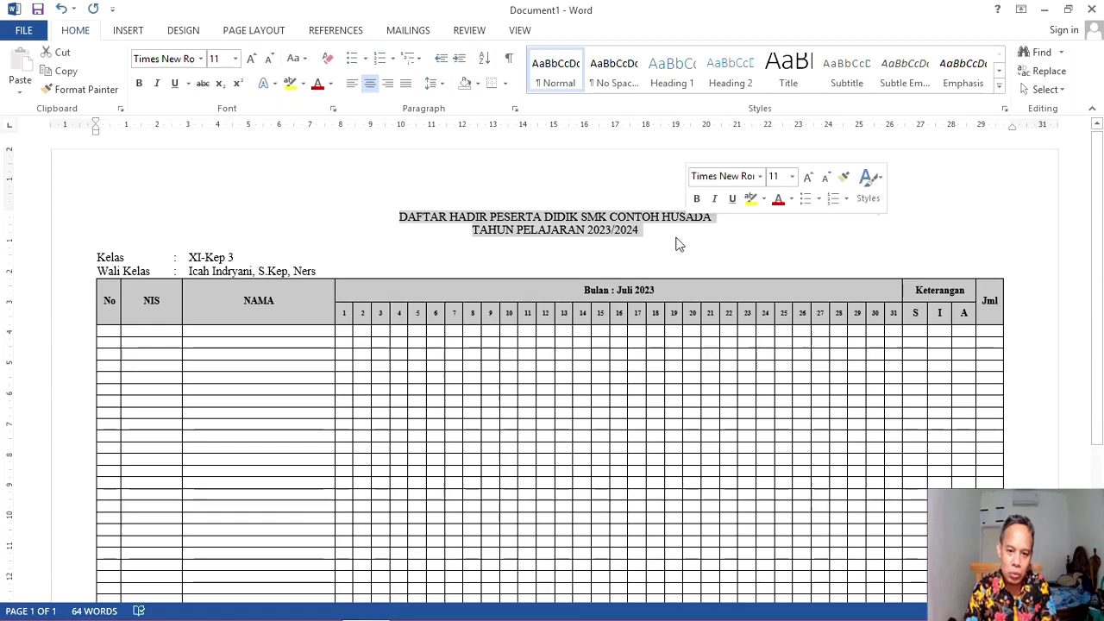
pyautogui.click(140, 84)
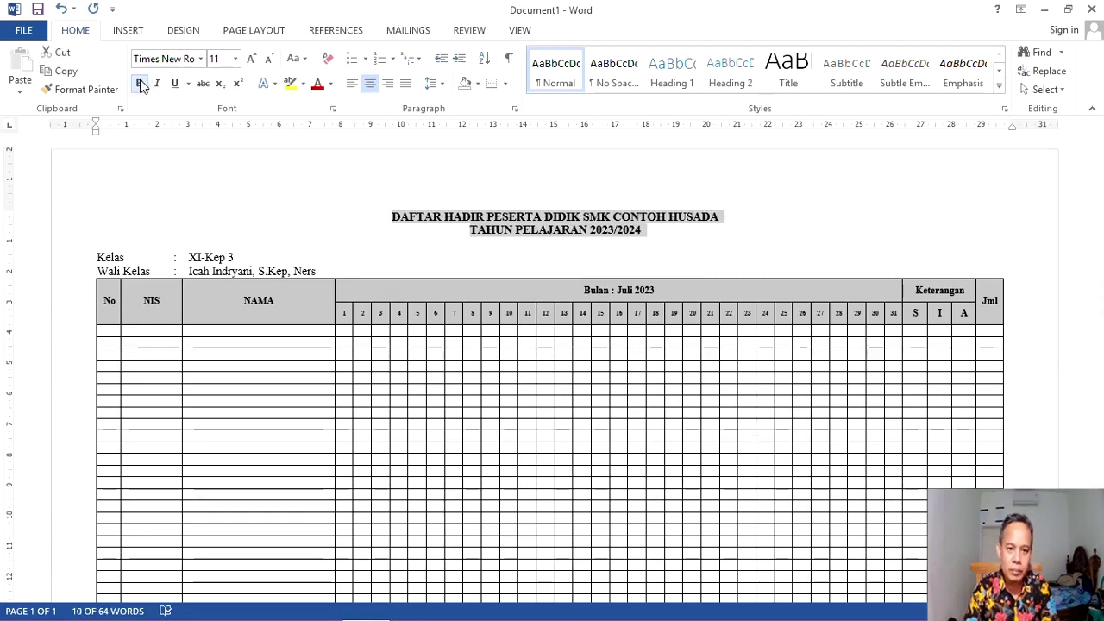
# Make the Kelas and Wali Kelas lines bold
pyautogui.moveTo(95, 256); pyautogui.dragTo(326, 271)
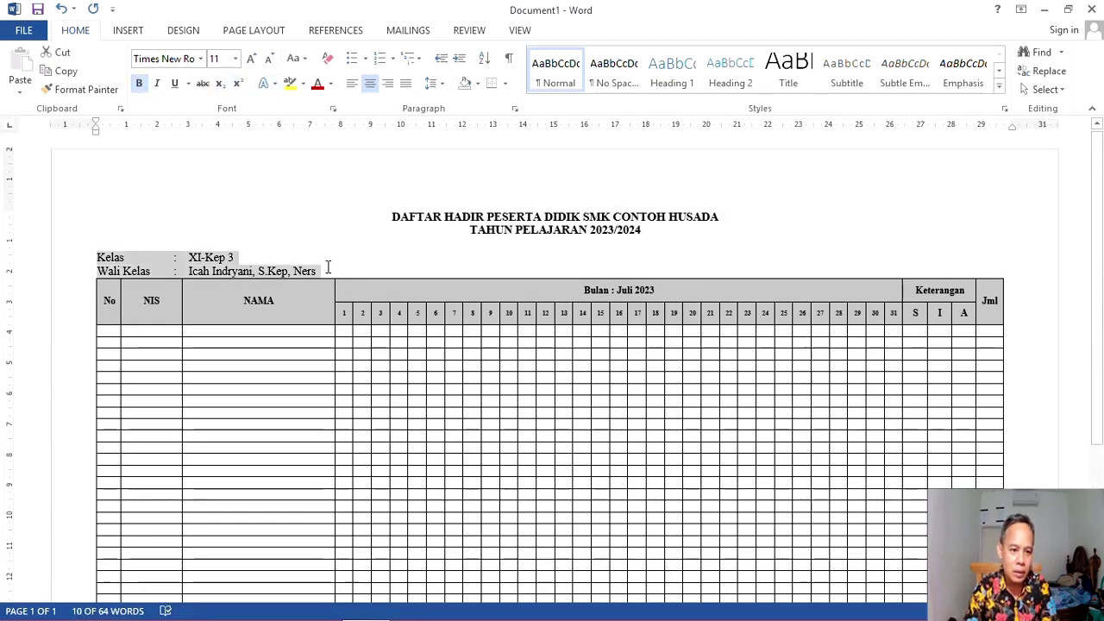
pyautogui.click(139, 84)
pyautogui.click(557, 242)
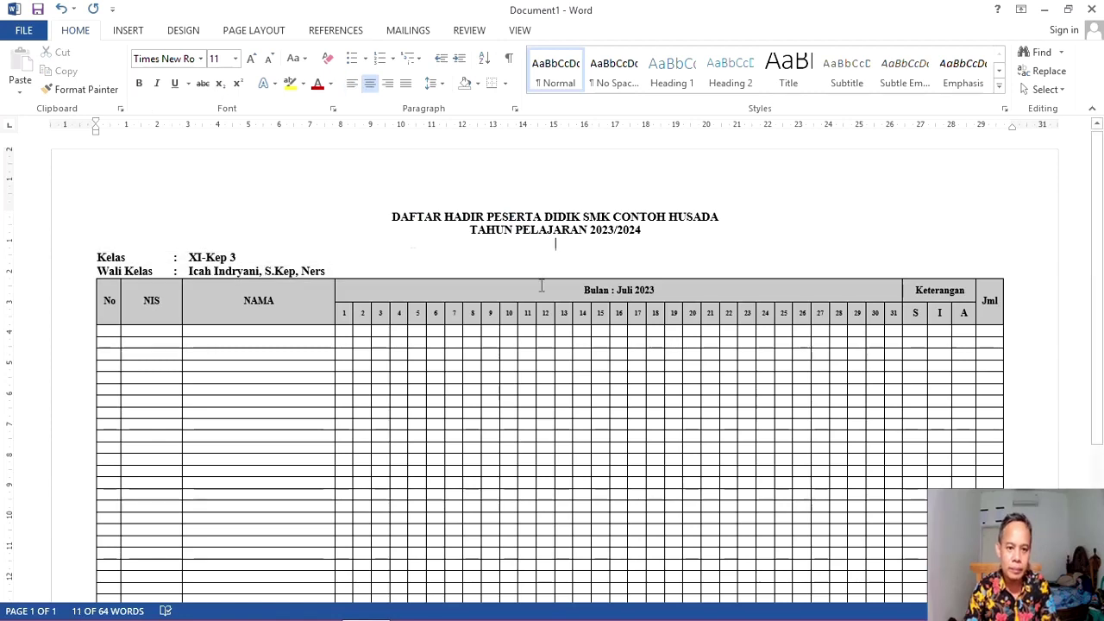
pyautogui.scroll(-5, 751, 421)
pyautogui.scroll(5, 742, 406)
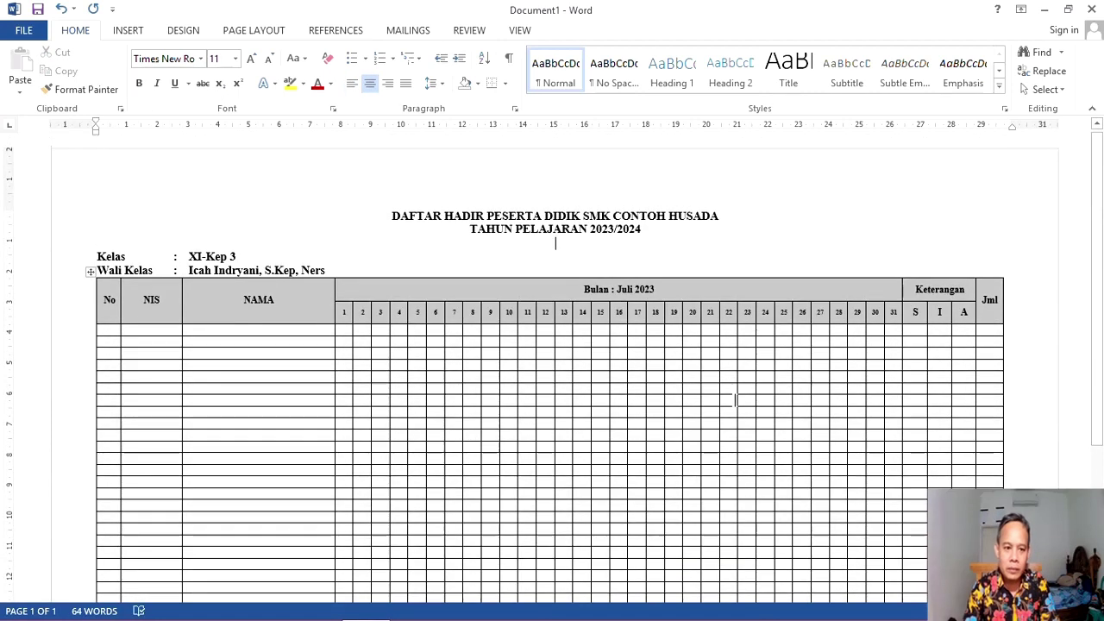
pyautogui.scroll(-3, 781, 405)
pyautogui.scroll(-3, 775, 400)
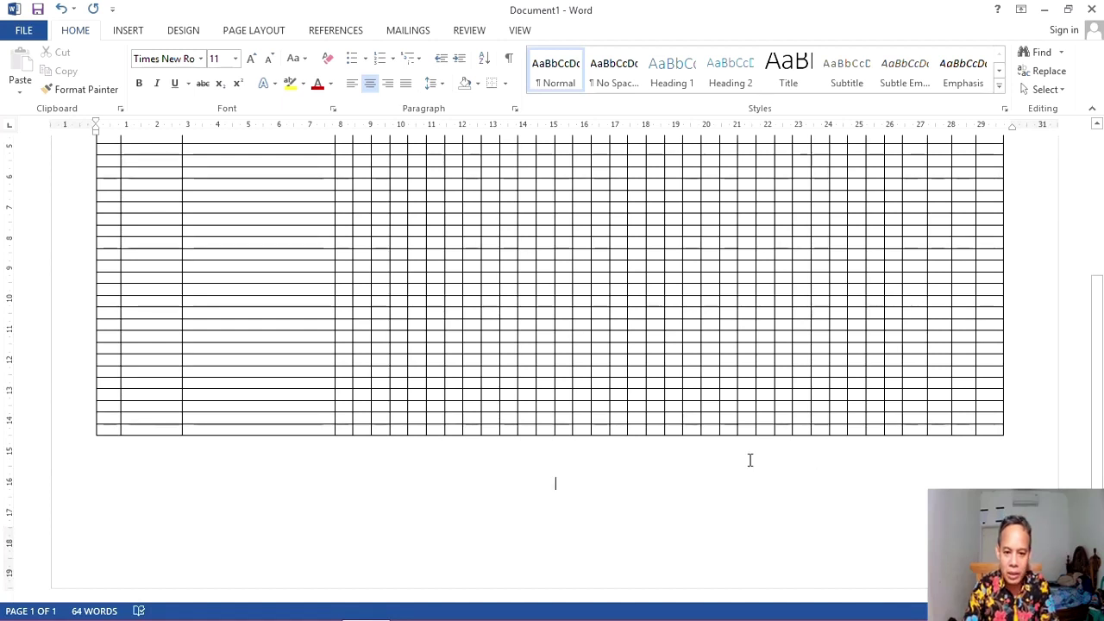
# Below the table, set a tab stop and type the 'Tangerang Selatan' date line
pyautogui.click(750, 455)
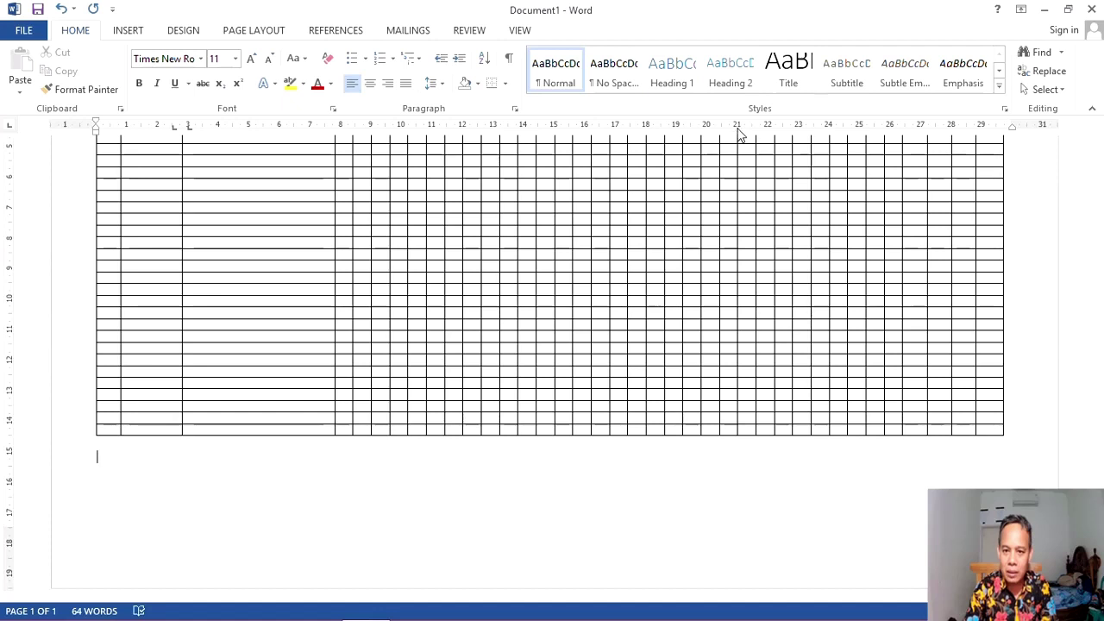
pyautogui.click(754, 126)
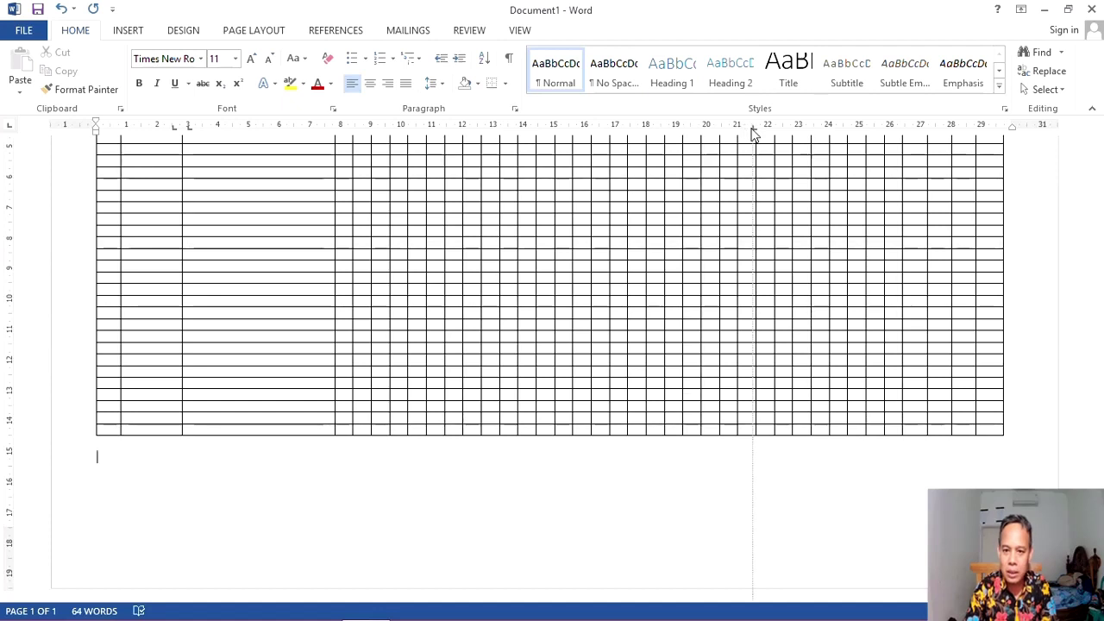
pyautogui.press('Tab')
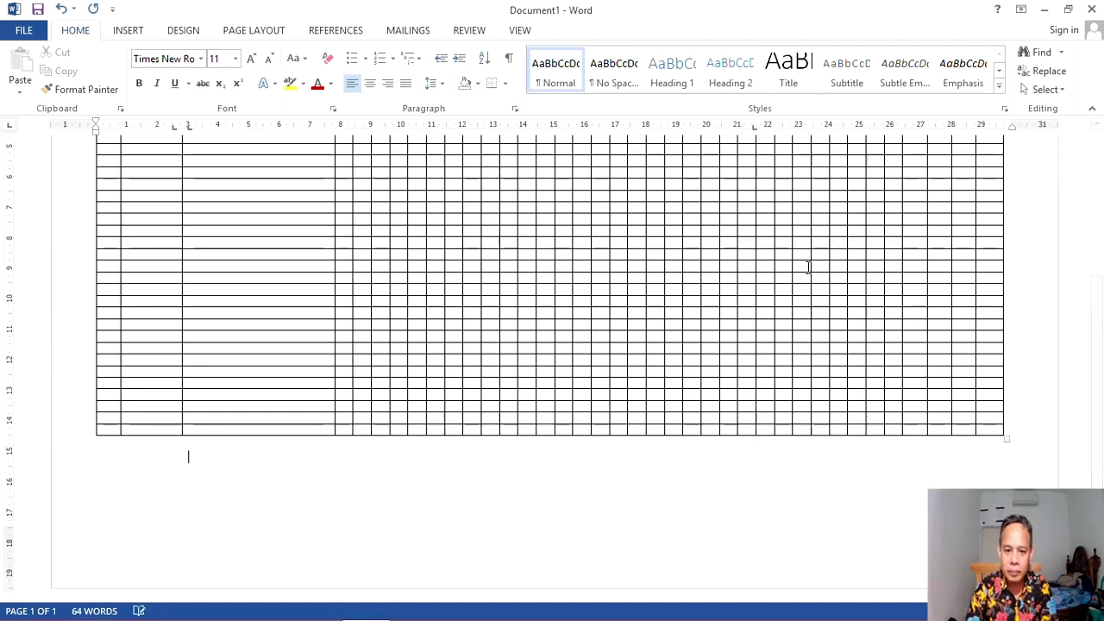
pyautogui.press('Tab')
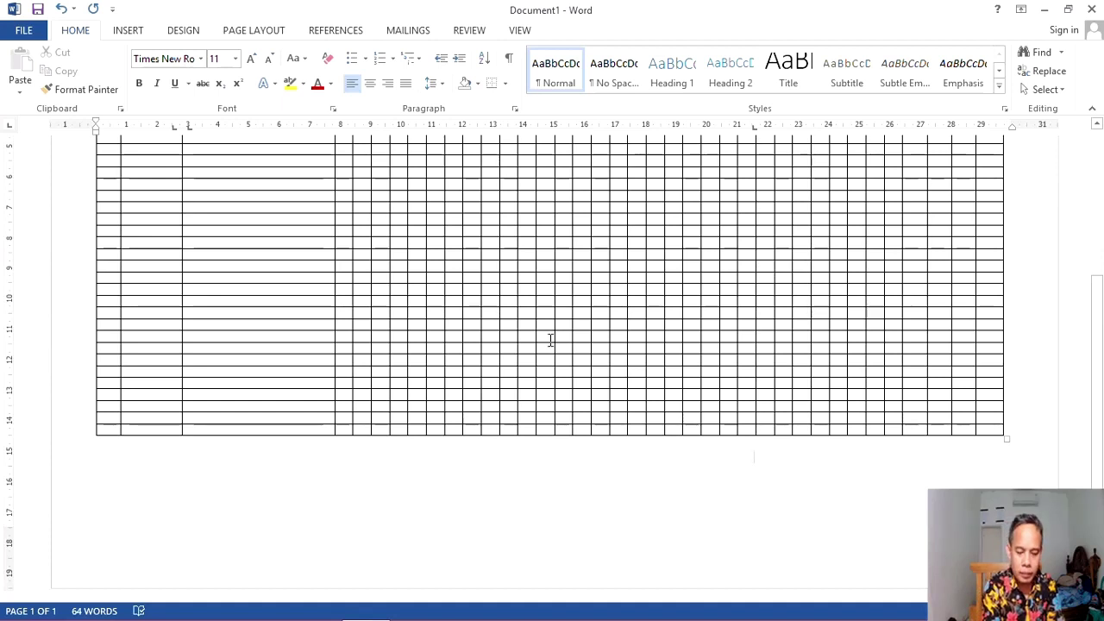
pyautogui.write('Tangerang')
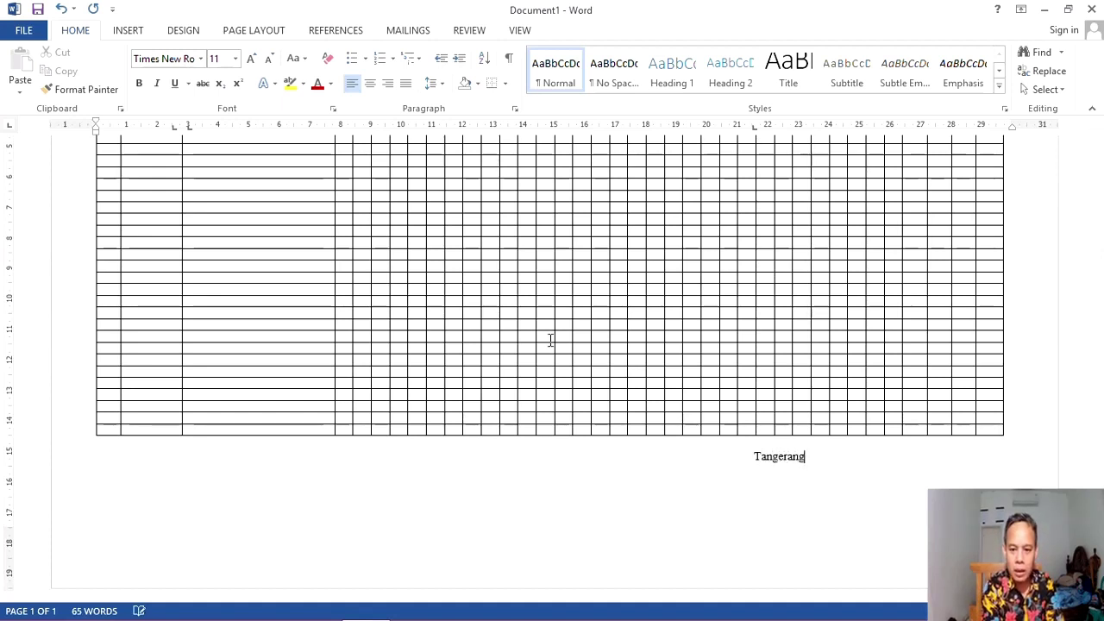
pyautogui.write(' Selatan, ...........................')
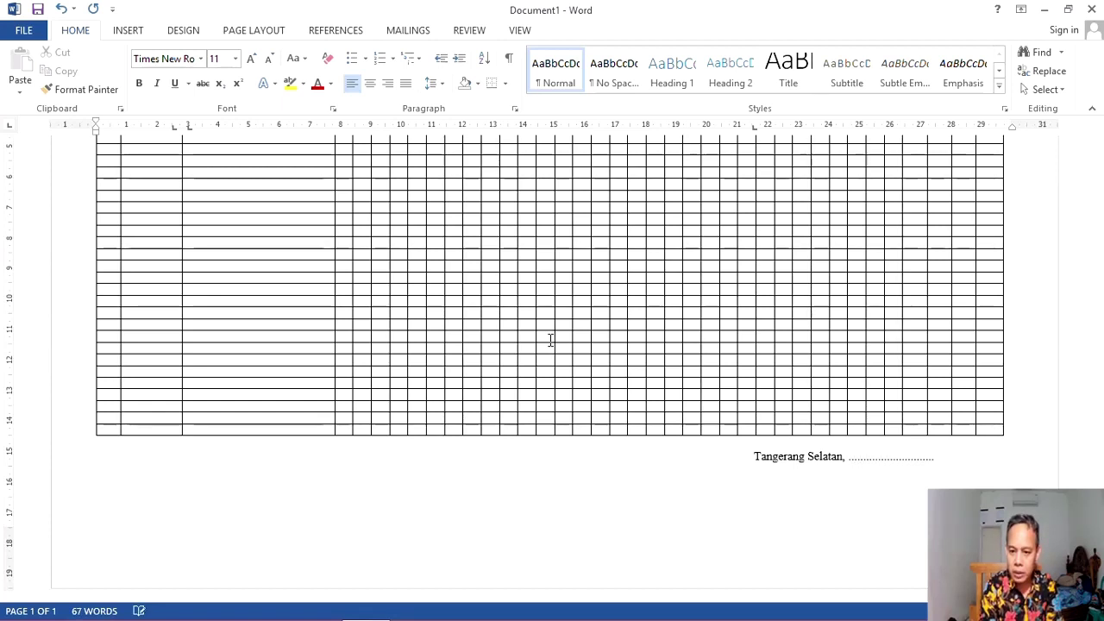
pyautogui.write('... ')
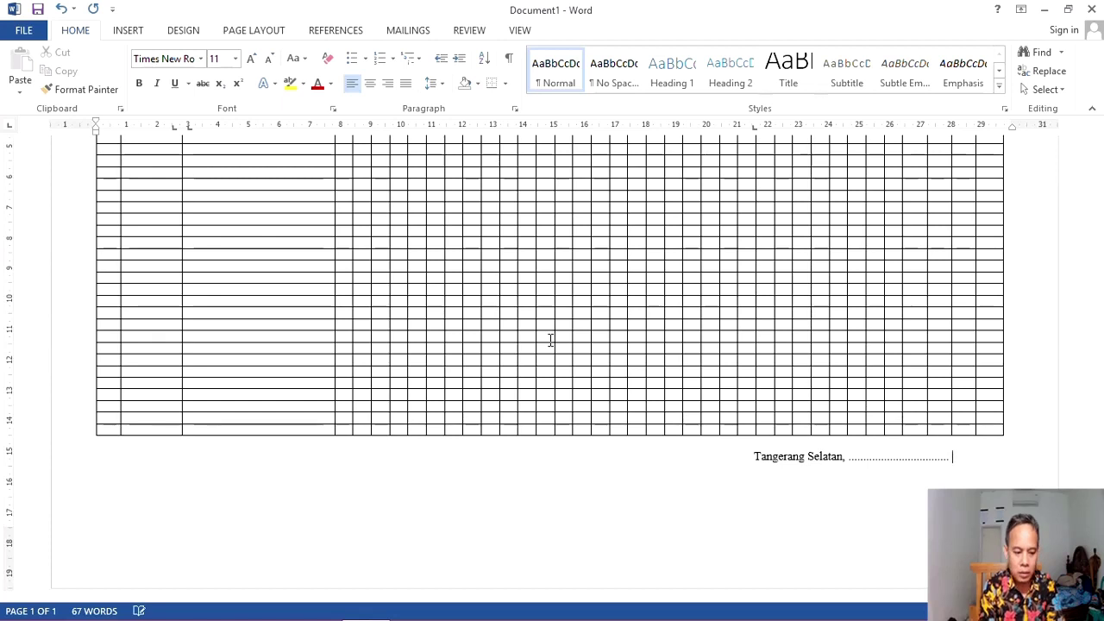
pyautogui.write('2023')
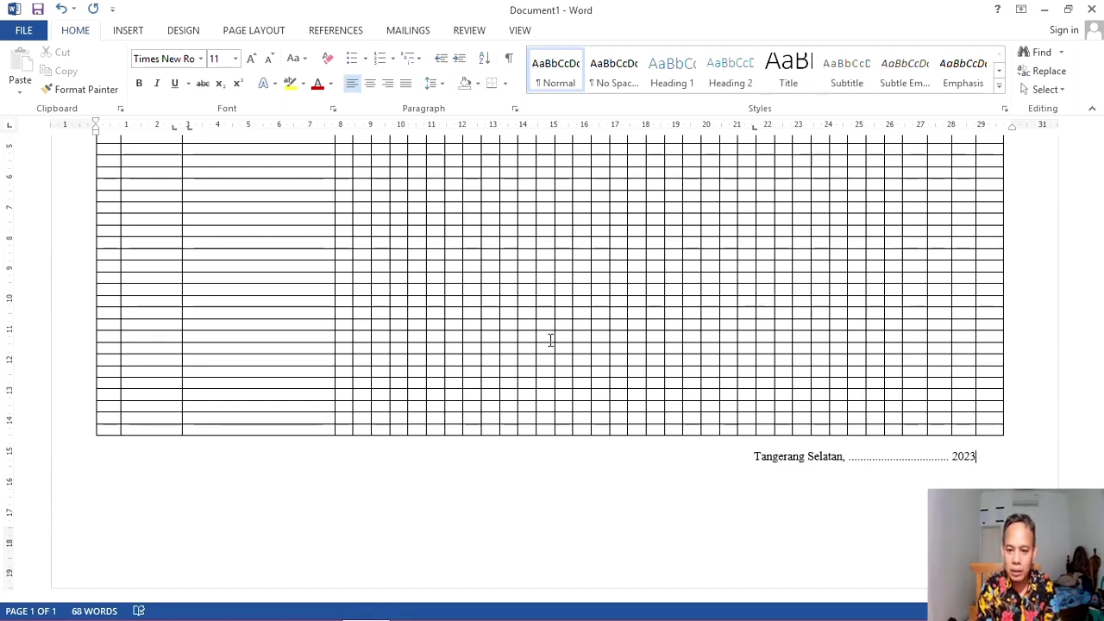
pyautogui.press('BackSpace')
pyautogui.write('.....')
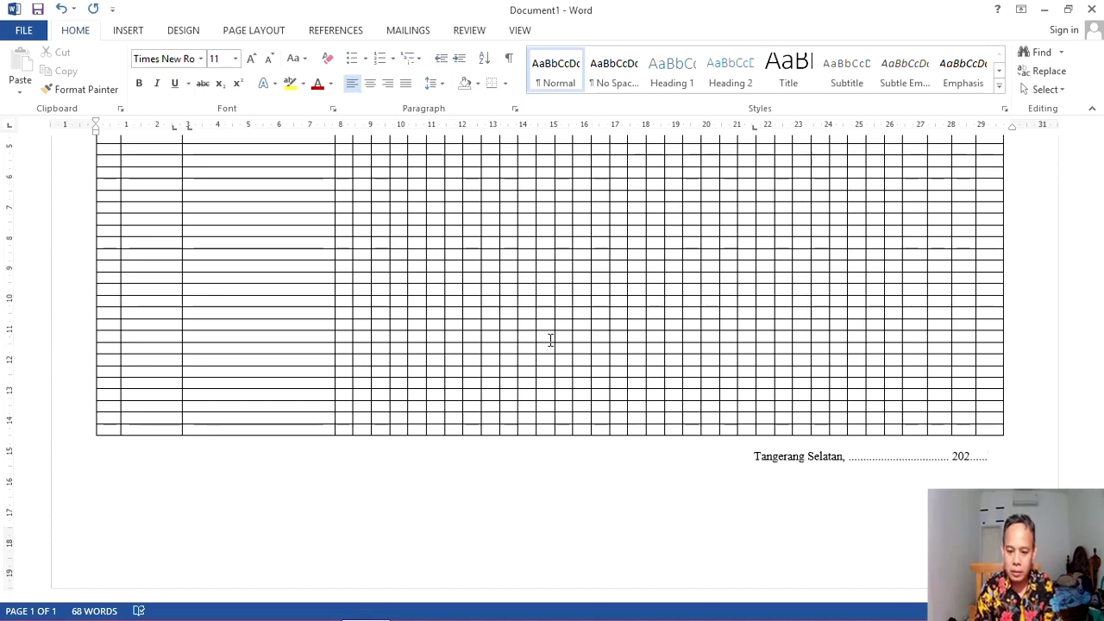
# Add 'Wali Kelas,' under it, leave signature space, and enter the teacher's name with degree
pyautogui.press('Return')
pyautogui.press('Tab')
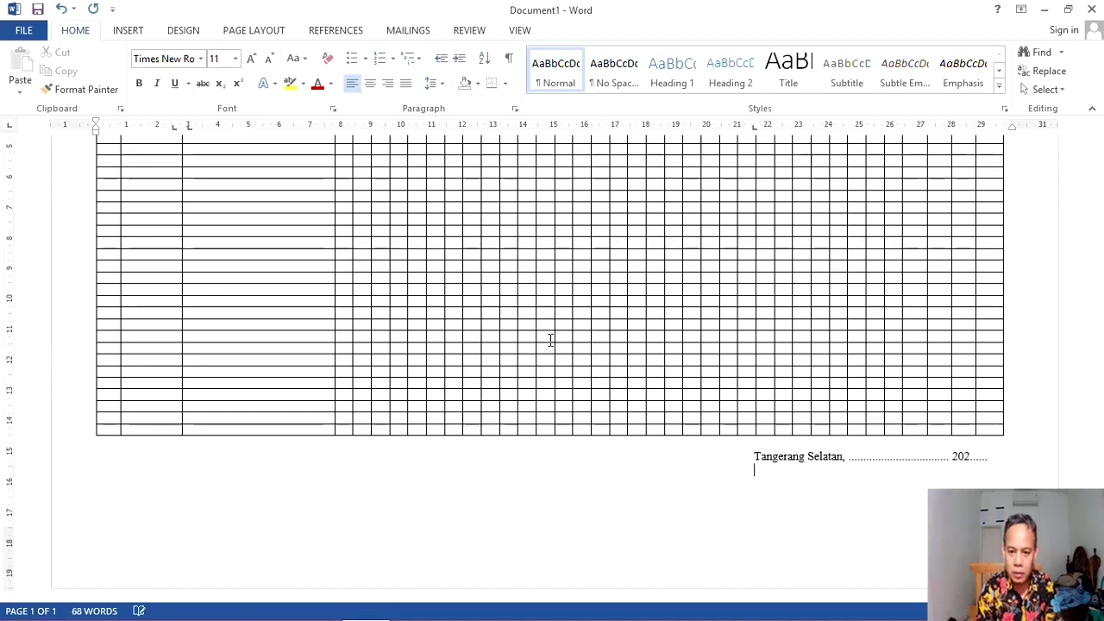
pyautogui.write('Kelas,')
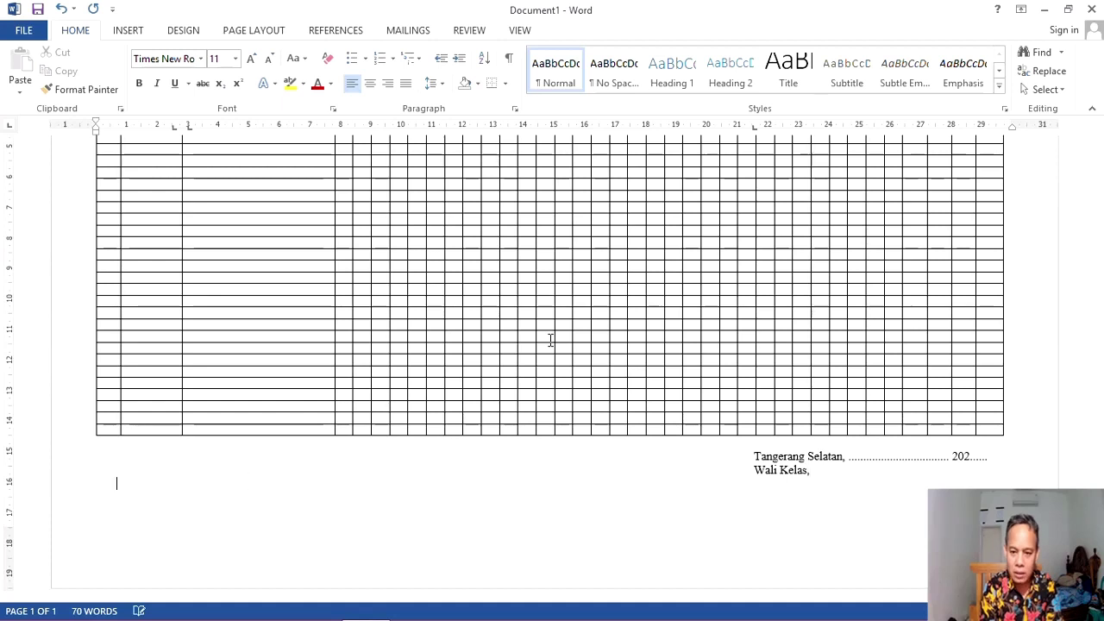
pyautogui.press('Return')
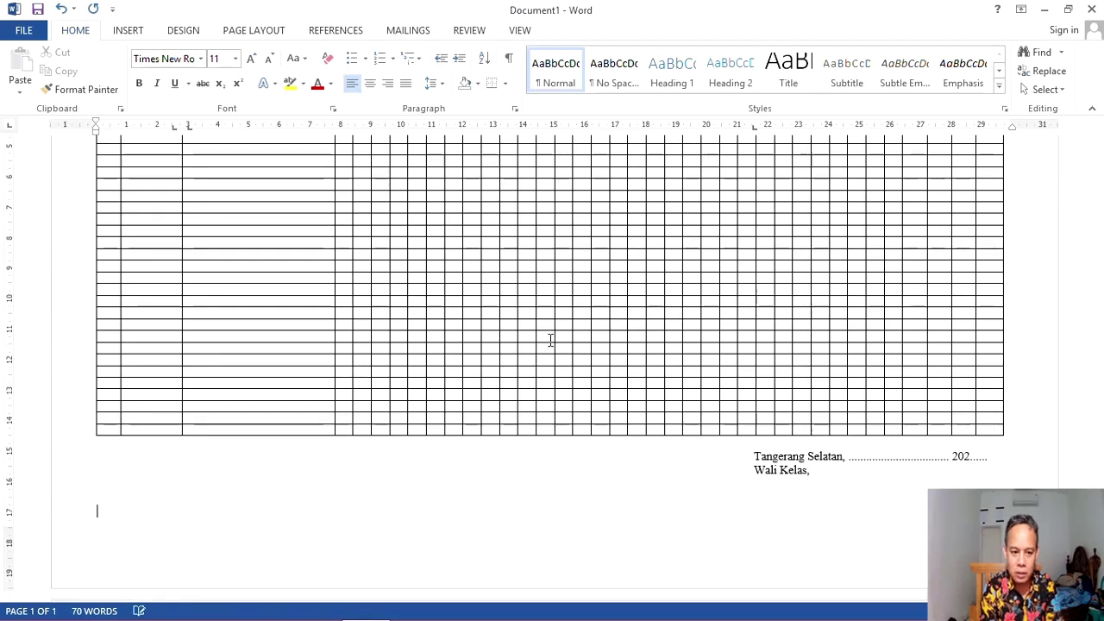
pyautogui.press('Return')
pyautogui.press('Up')
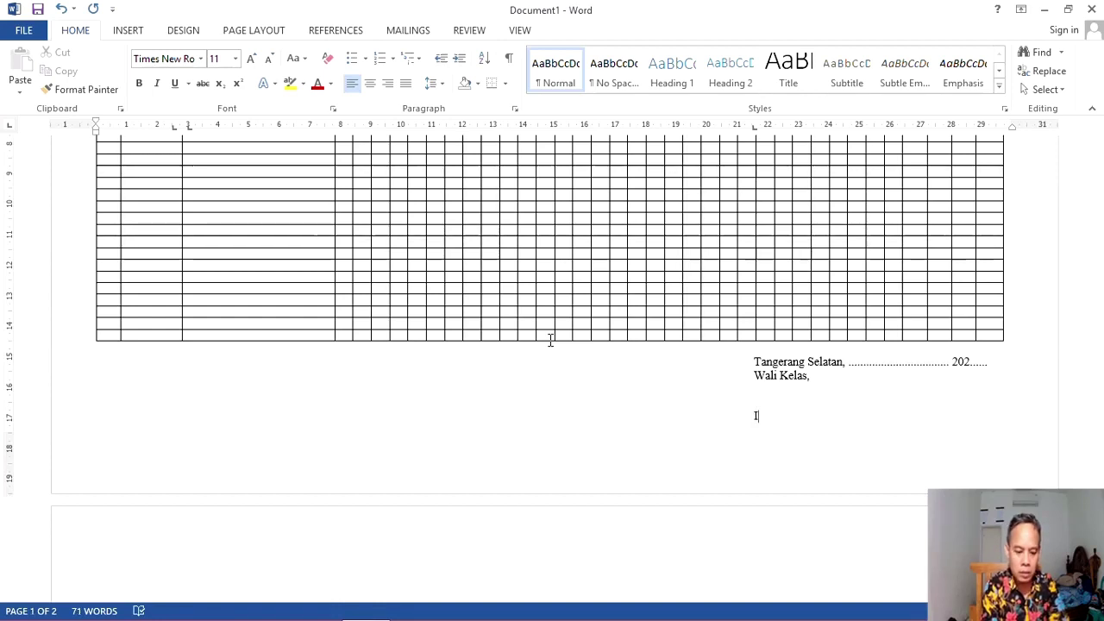
pyautogui.write('cah In')
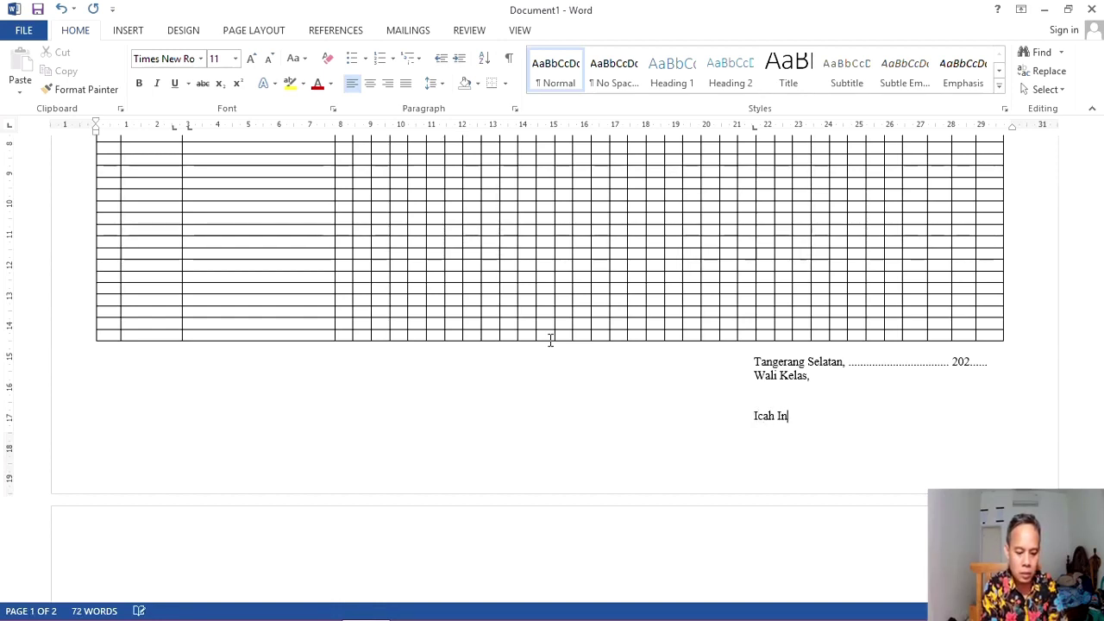
pyautogui.write('dryani, S.')
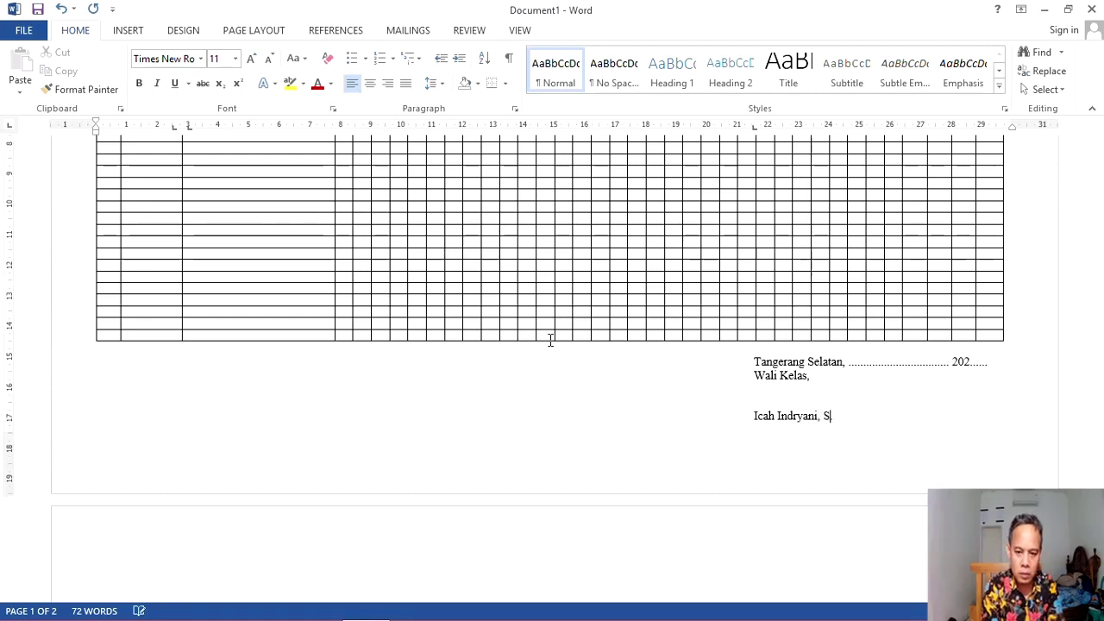
pyautogui.write('Kep, Ners')
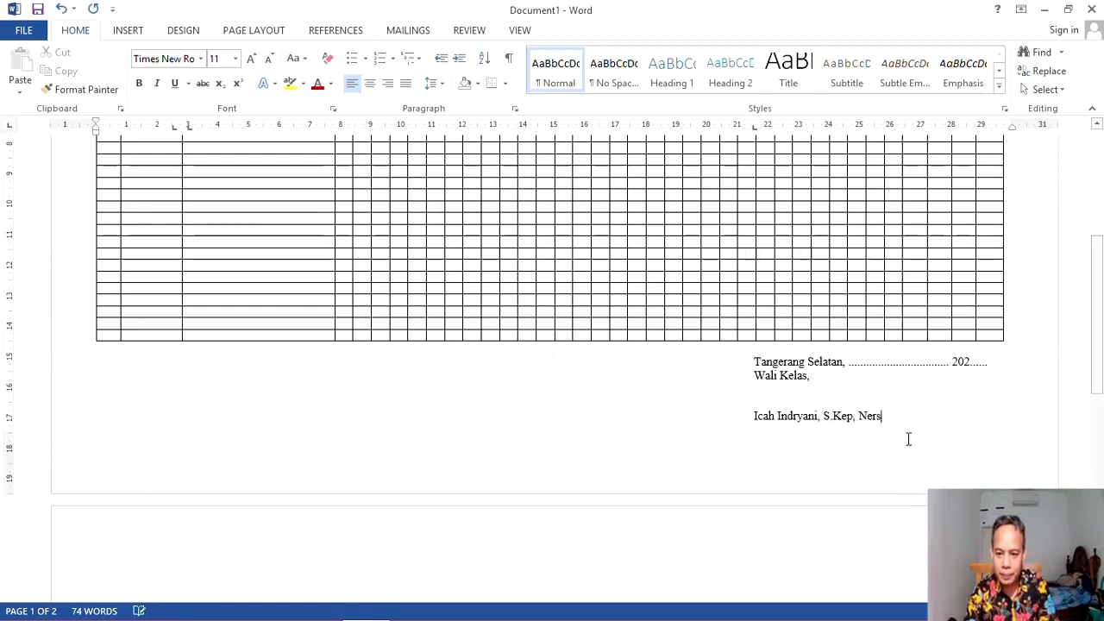
pyautogui.press('Delete')
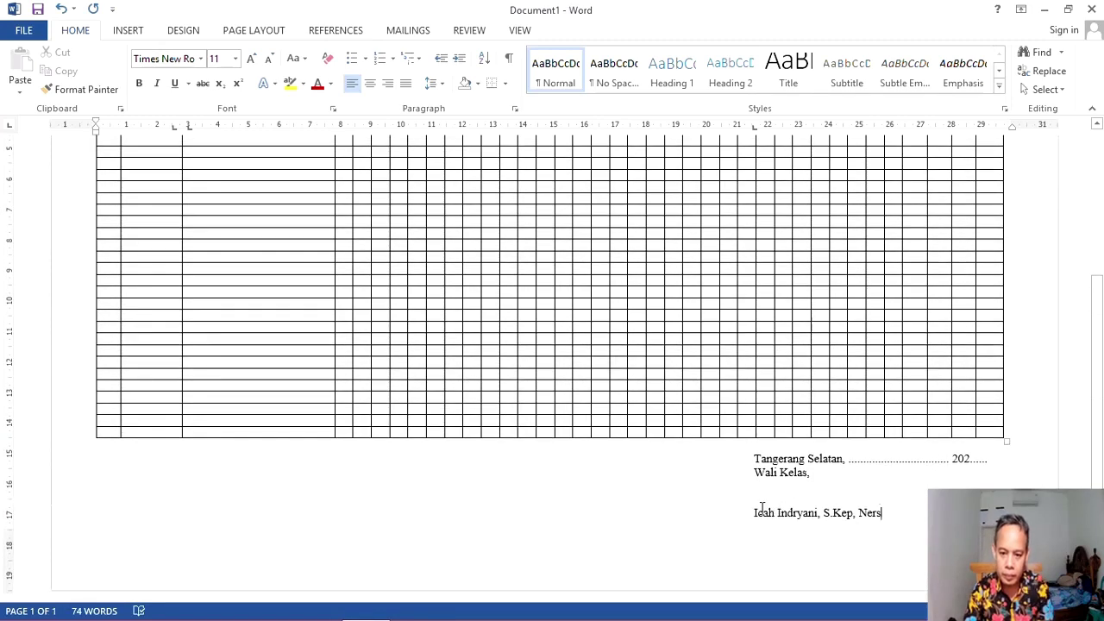
# Bold the teacher's name under Wali Kelas and confirm the sheet fits one page
pyautogui.moveTo(753, 513); pyautogui.dragTo(889, 517)
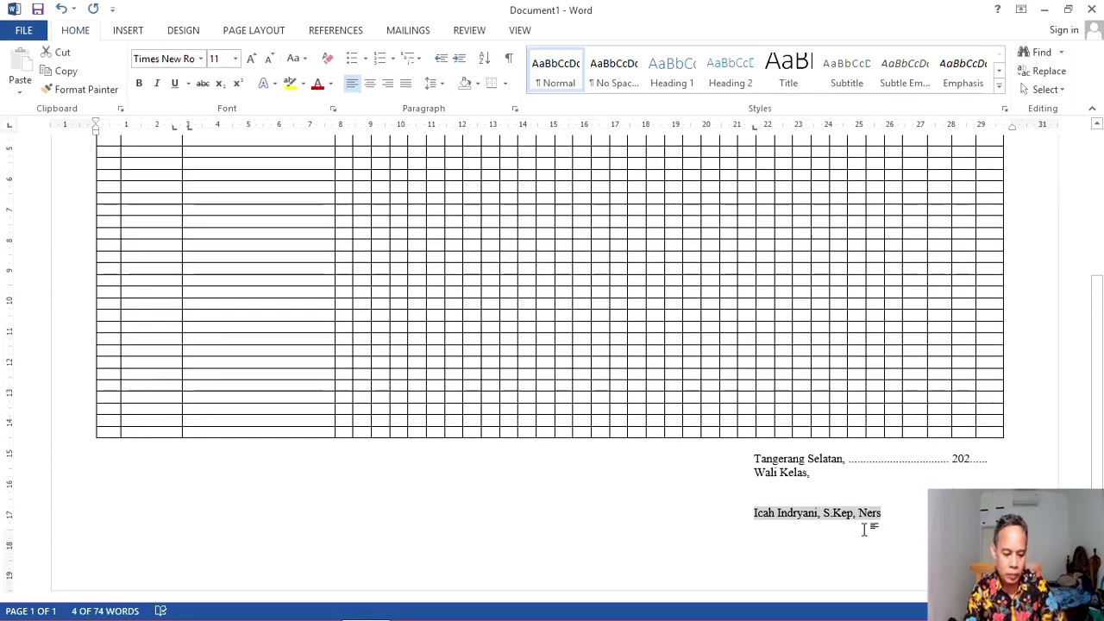
pyautogui.hotkey('ctrl', 'b')
pyautogui.click(99, 483)
pyautogui.scroll(5, 628, 174)
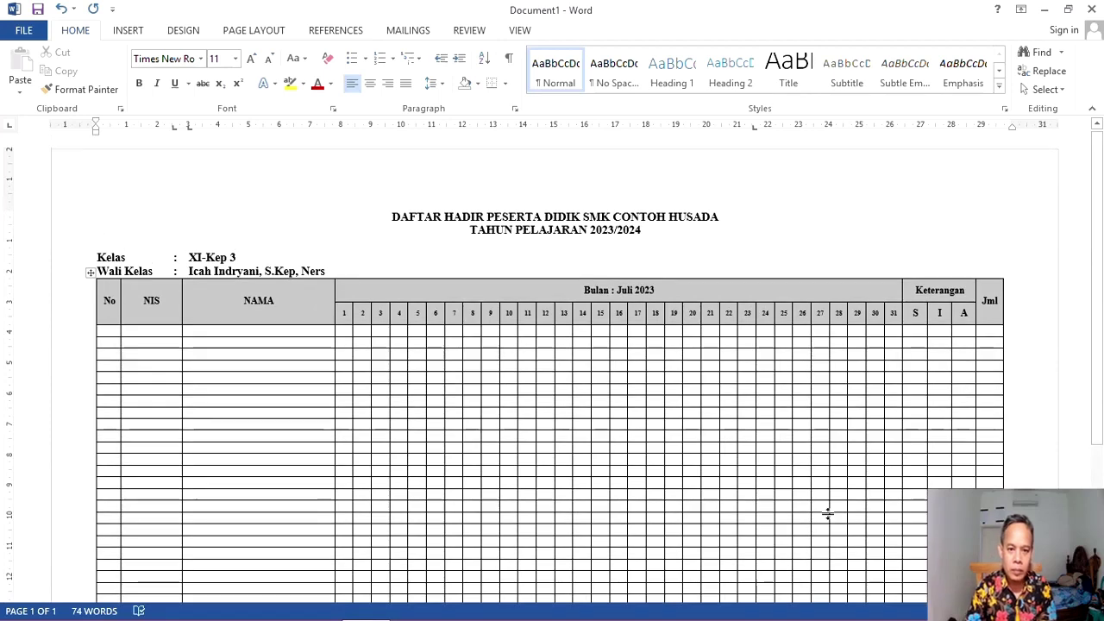
pyautogui.scroll(-5, 628, 174)
pyautogui.click(916, 531)
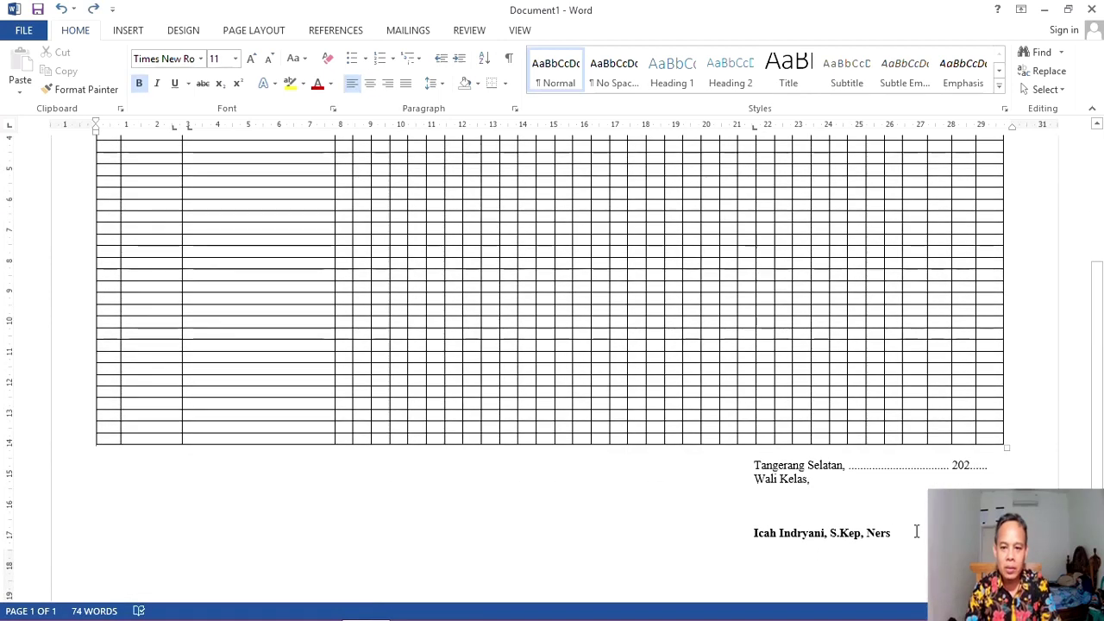
pyautogui.scroll(5, 917, 532)
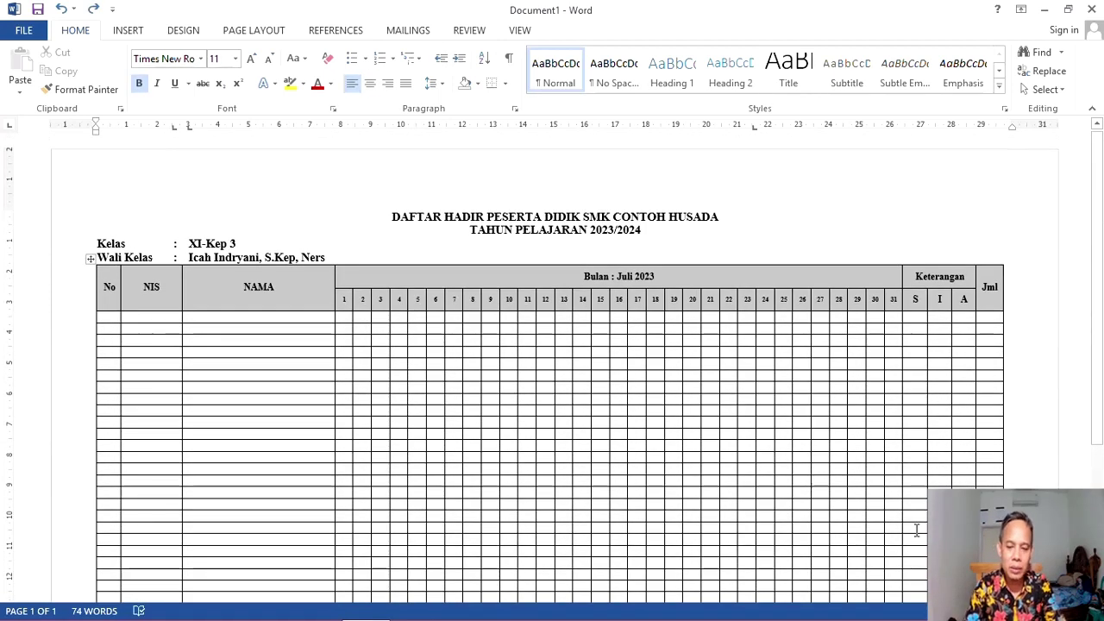